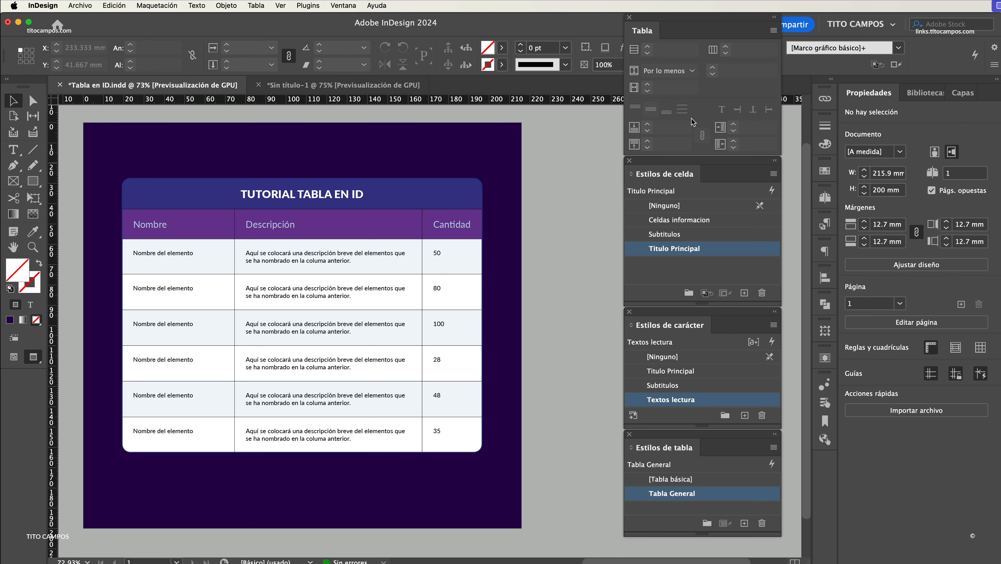
- Examine the finished table and the styles applied to it in Tabla en ID.indd
double_click(440, 233)
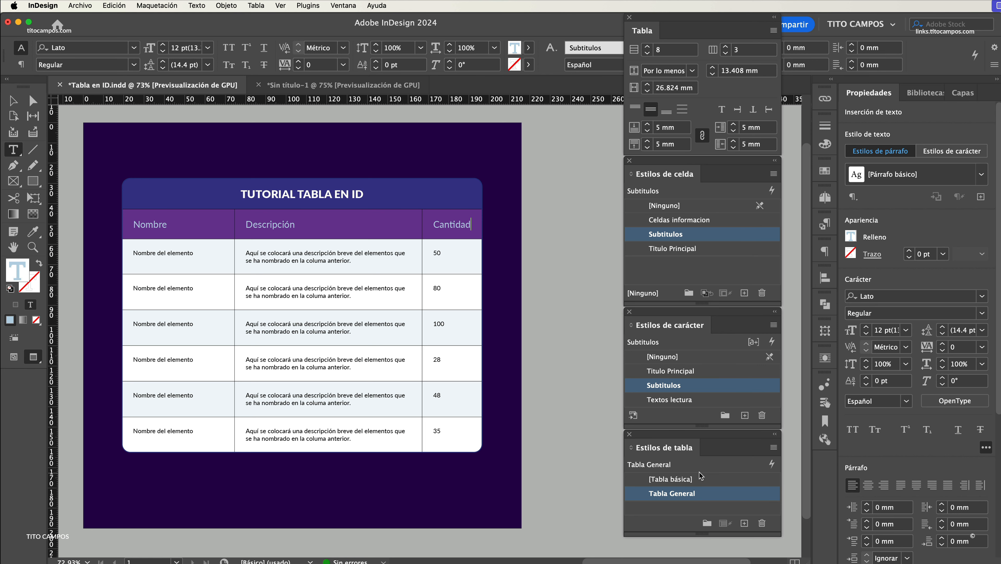
key(Escape)
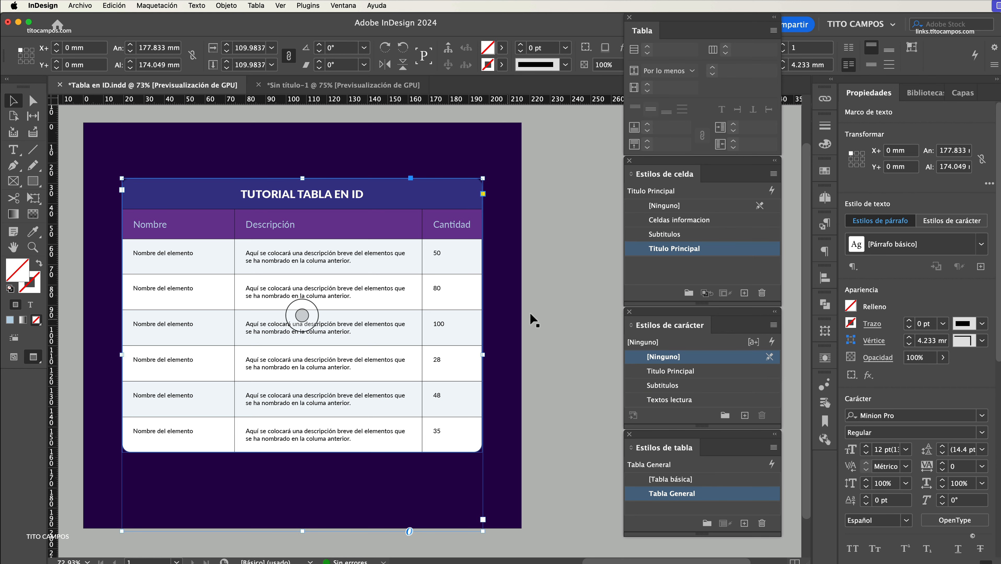
click(558, 255)
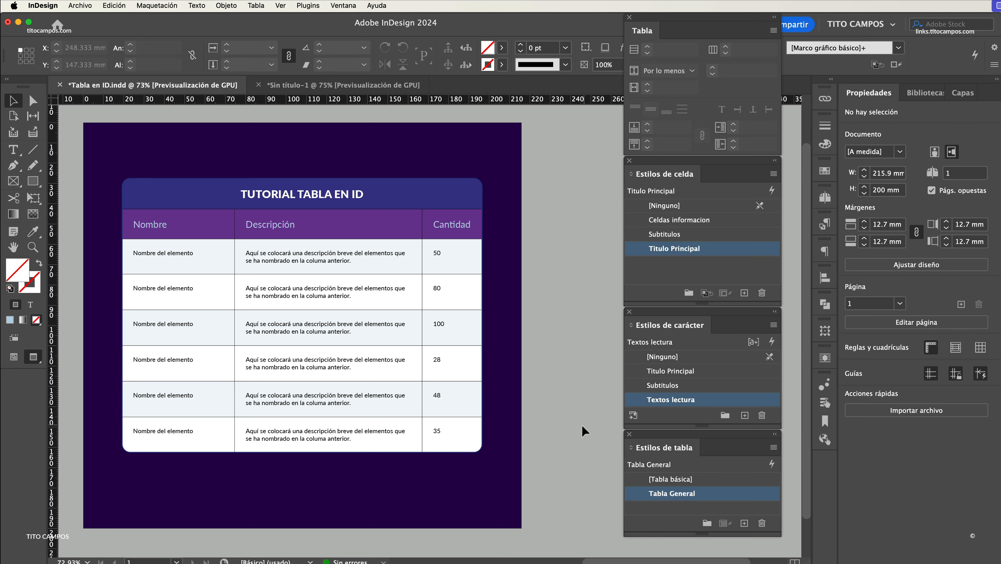
click(302, 315)
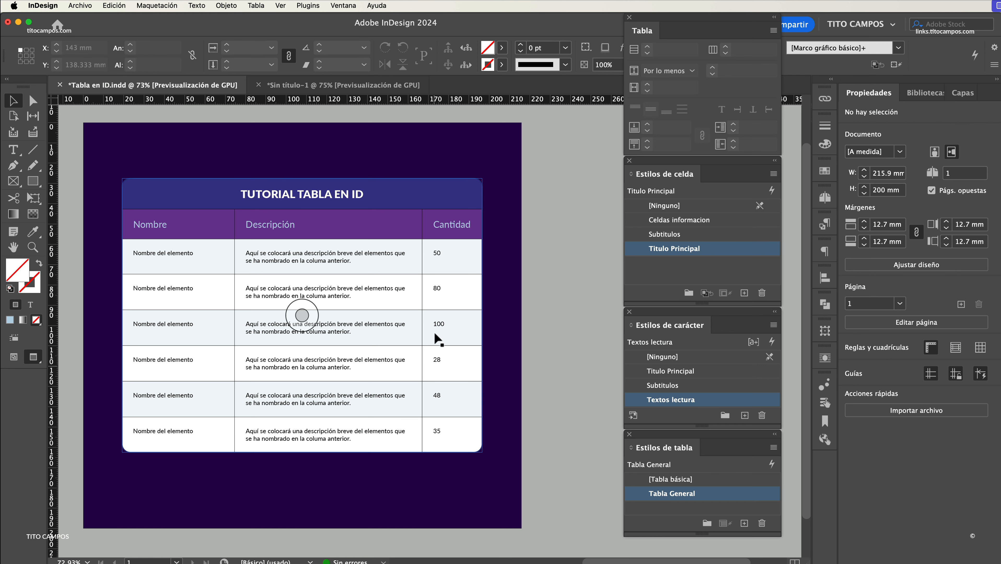
- Switch to the Sin título-1 document and review the reference image and source text beside its page
click(355, 85)
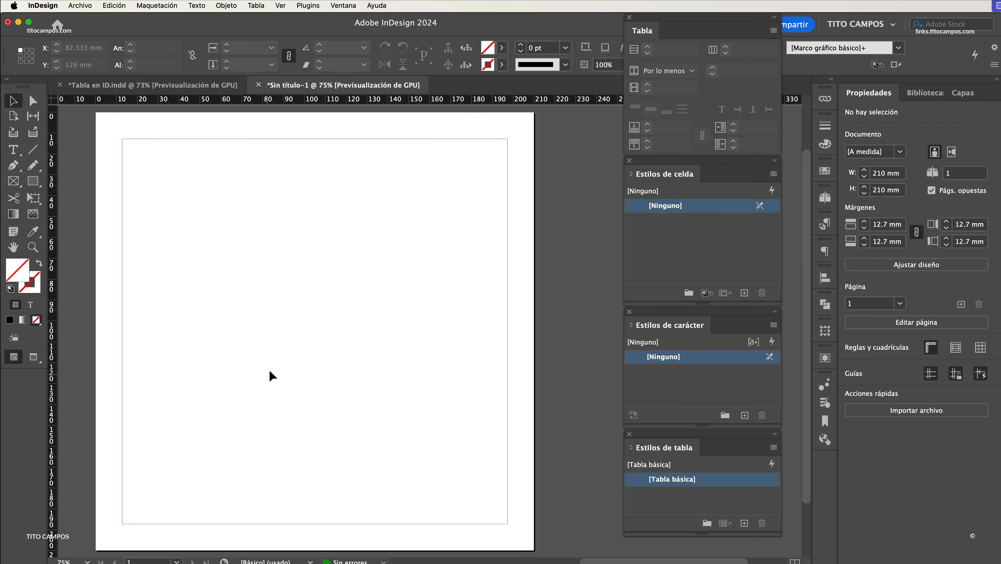
key(space)
drag(216, 365, 371, 381)
drag(237, 382, 349, 373)
drag(213, 337, 305, 334)
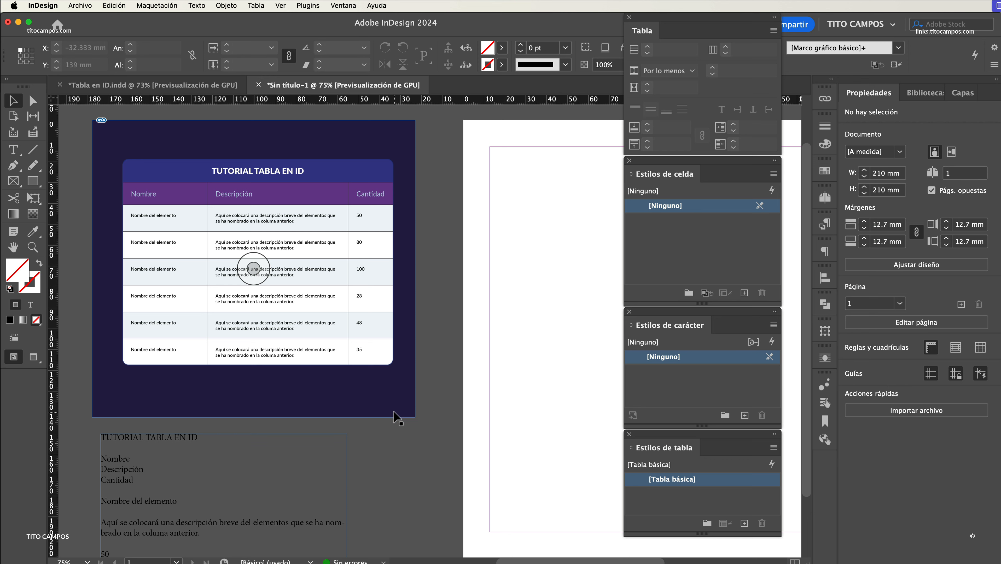
drag(545, 383, 246, 371)
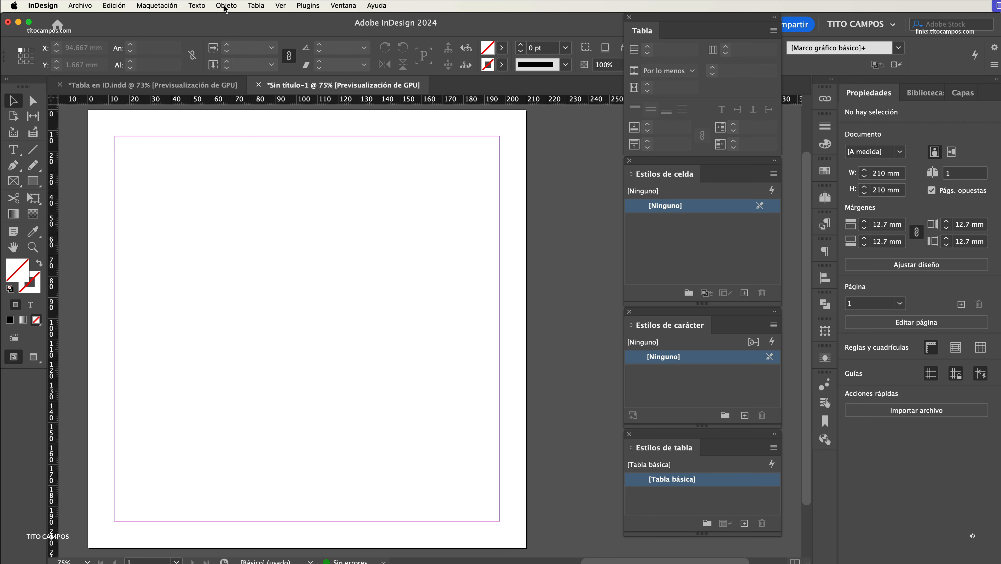
- Create a table with 8 body rows and 3 columns, about 160 mm wide and 158 mm high, inside the page margins
click(257, 6)
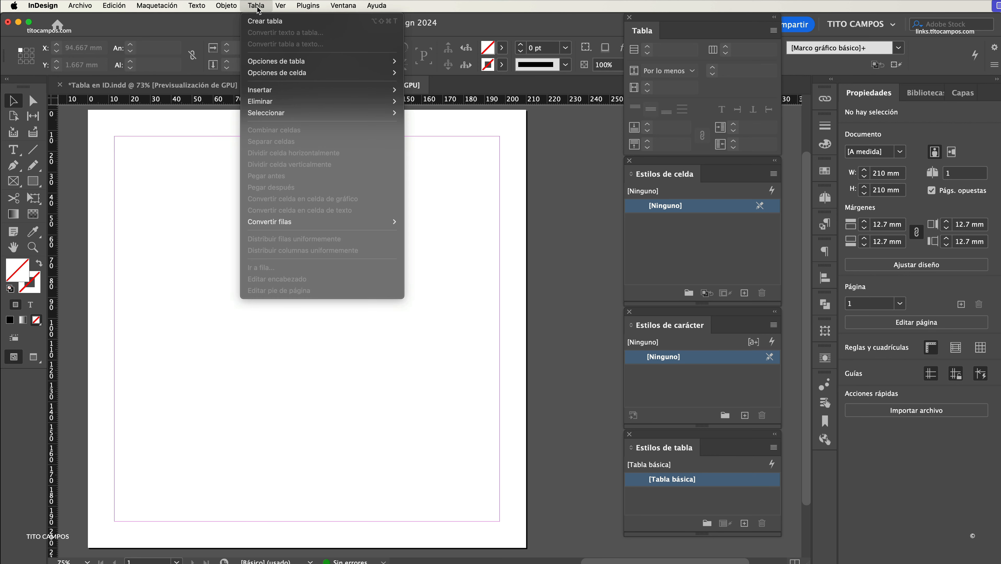
click(264, 21)
drag(545, 219, 387, 221)
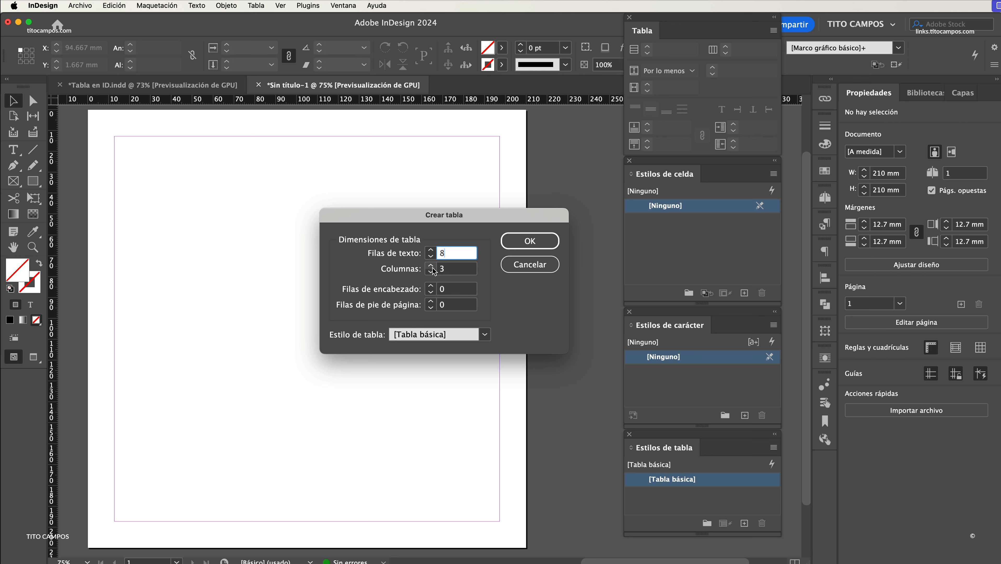
click(449, 272)
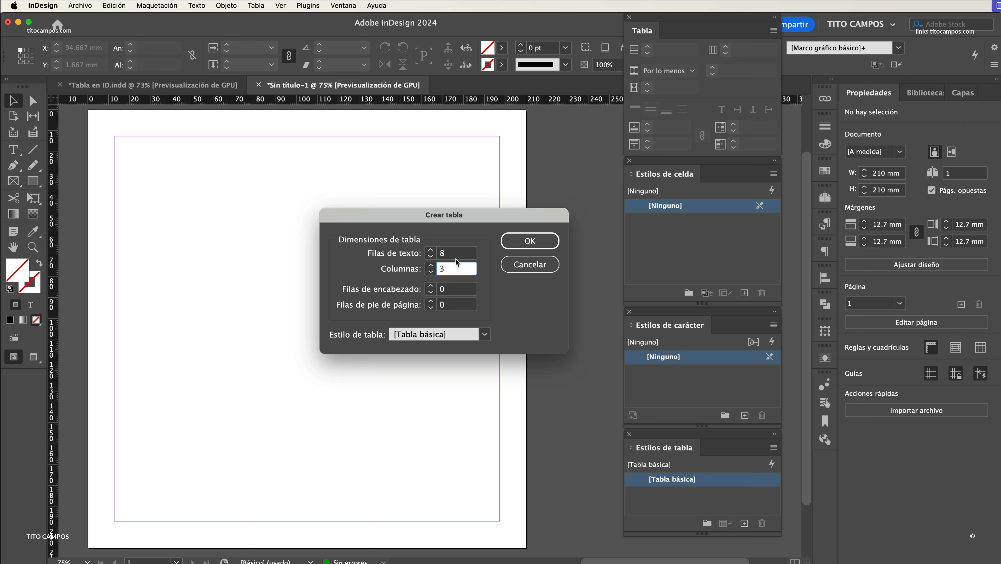
click(530, 242)
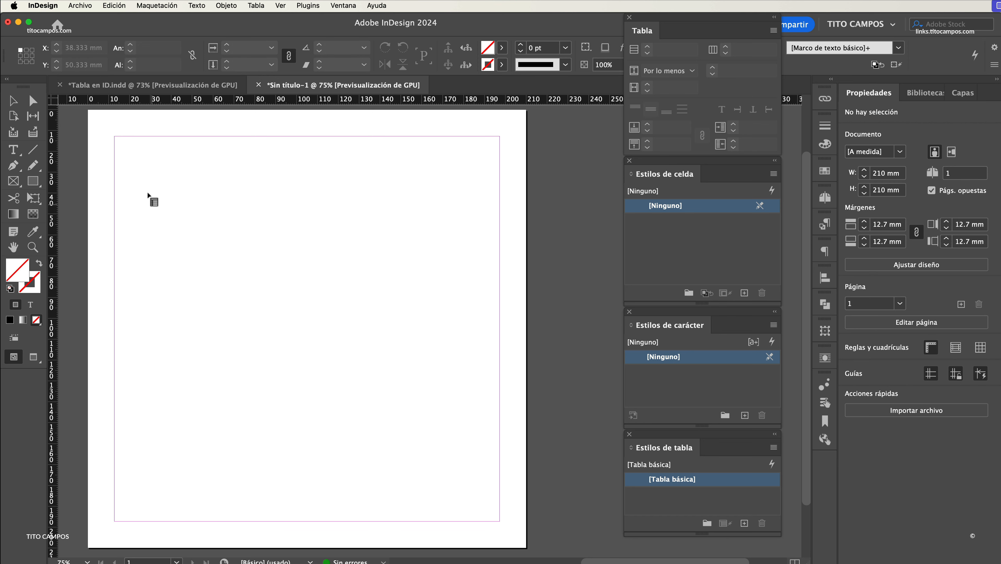
drag(138, 160, 471, 489)
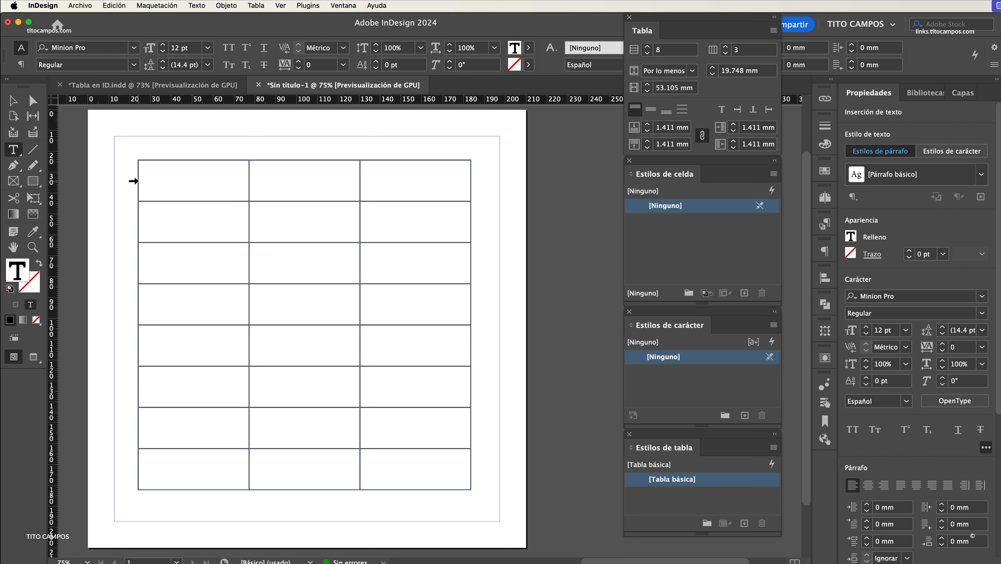
- Merge all the cells of the table's first row into one
click(134, 183)
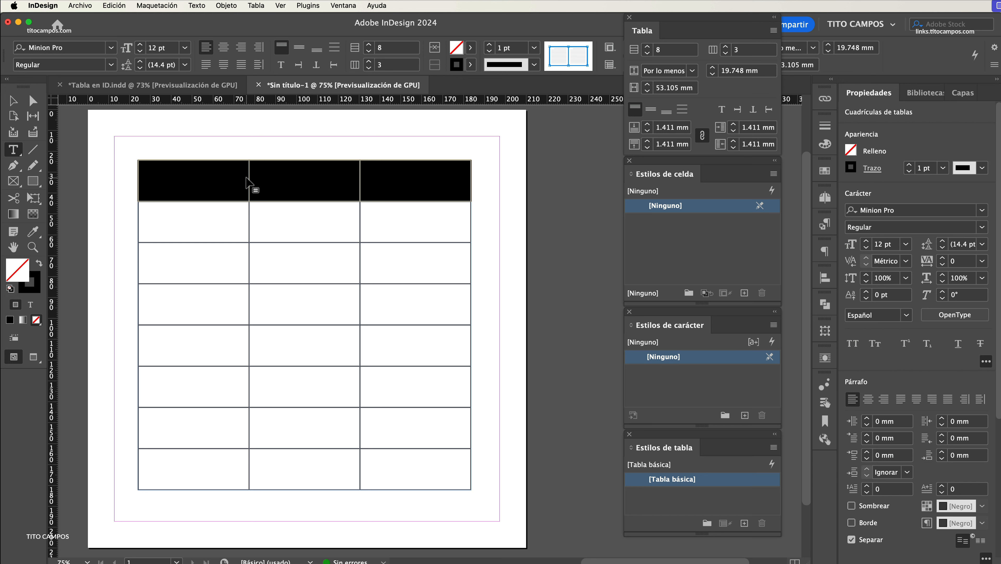
right_click(254, 178)
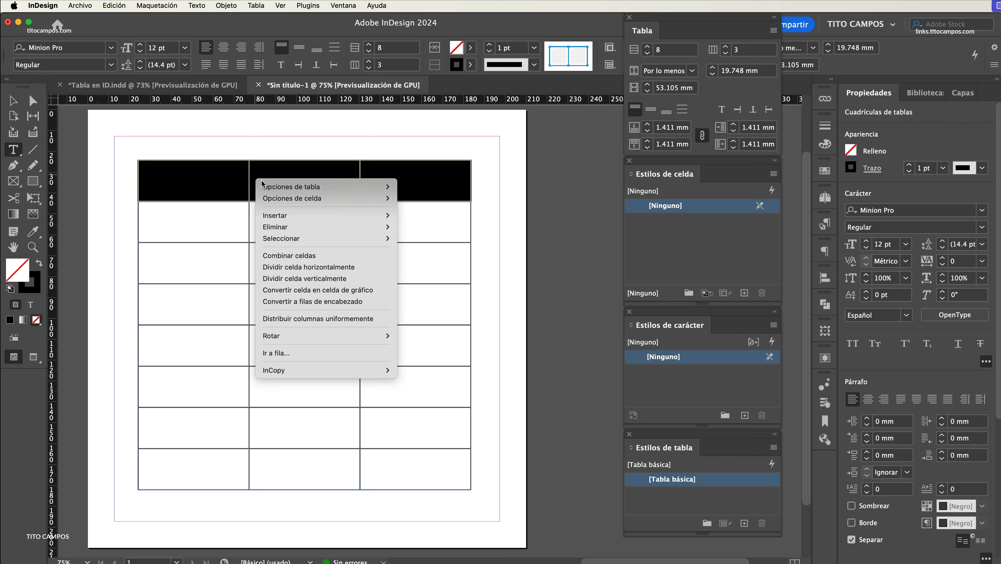
click(302, 256)
key(Escape)
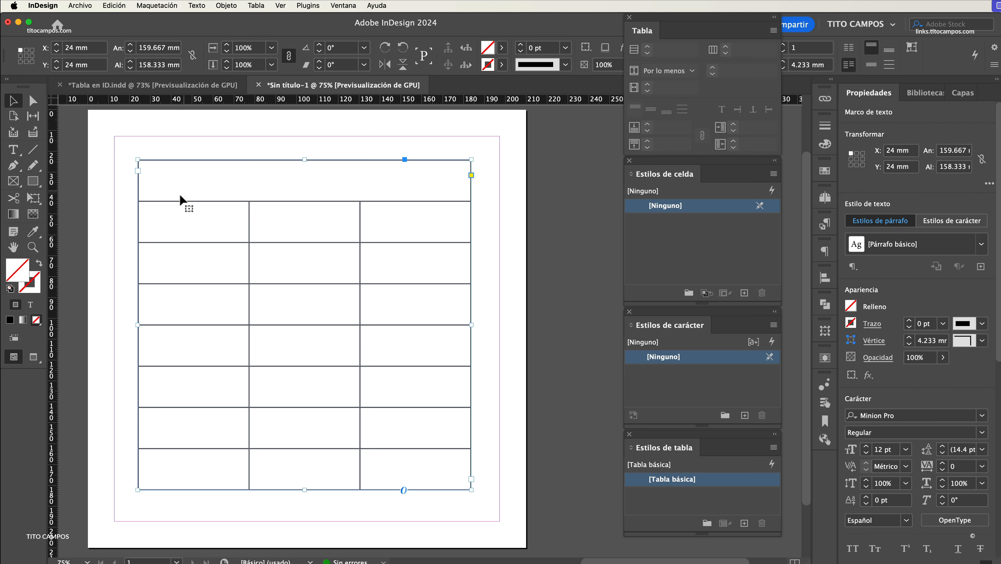
- Compare the new table's layout with the reference image beside the page
key(space)
drag(209, 269, 237, 279)
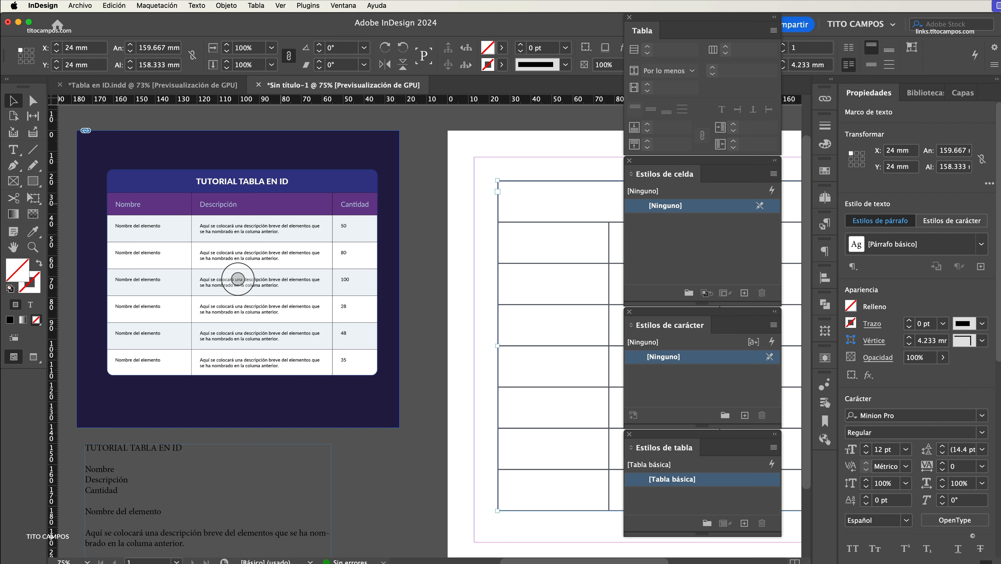
key(space)
drag(529, 307, 250, 260)
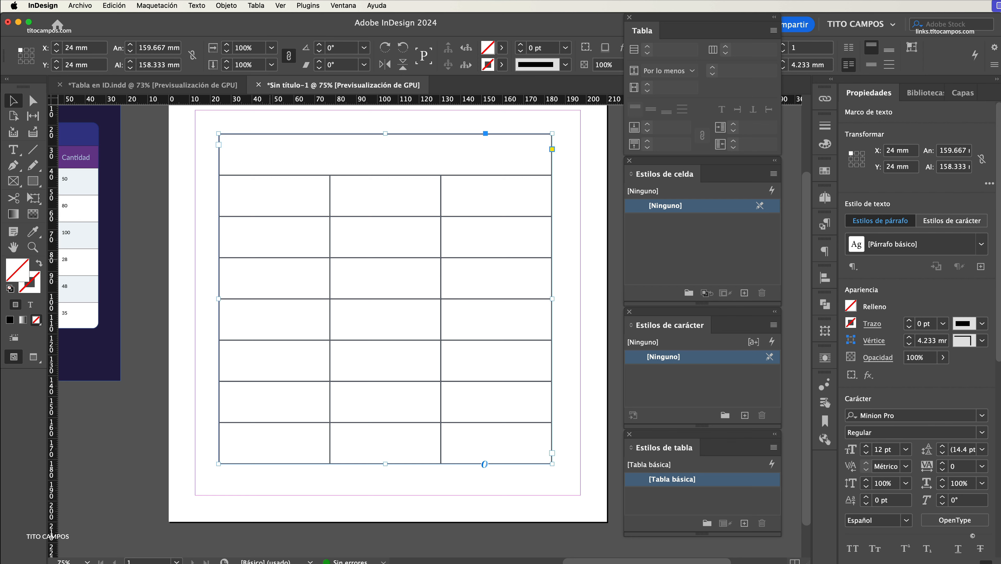
key(space)
drag(231, 307, 356, 322)
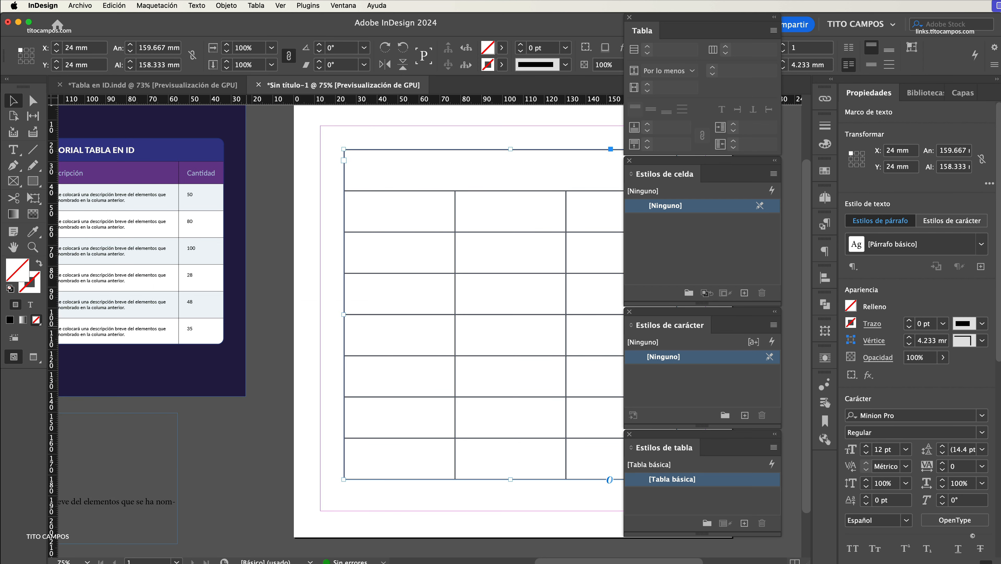
drag(394, 296, 255, 313)
- Copy the title TUTORIAL TABLA EN ID from the source text frame into the table's merged top cell
key(space)
drag(239, 363, 593, 274)
double_click(242, 362)
drag(241, 362, 166, 355)
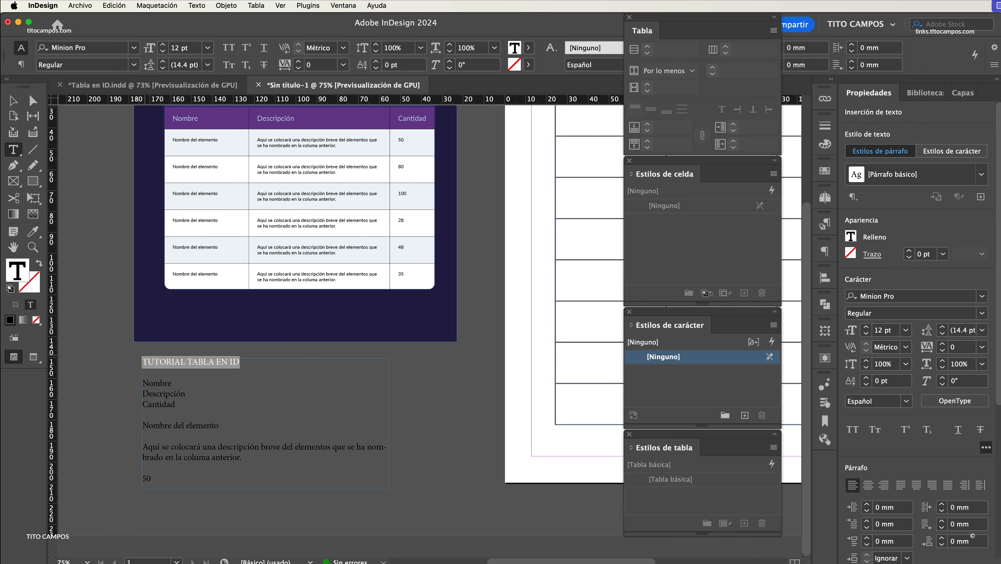
key(super+c)
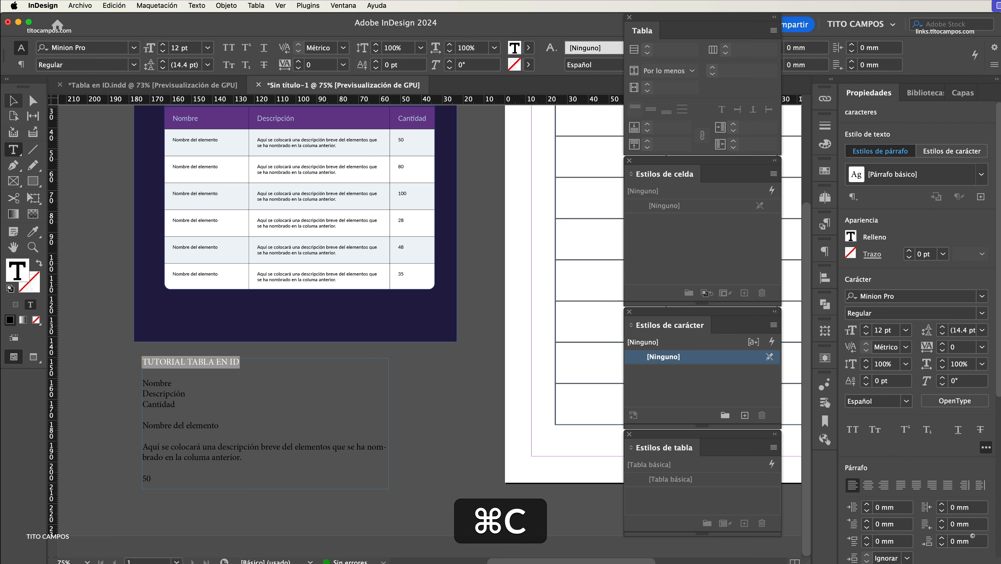
click(14, 101)
key(space)
drag(610, 123, 292, 180)
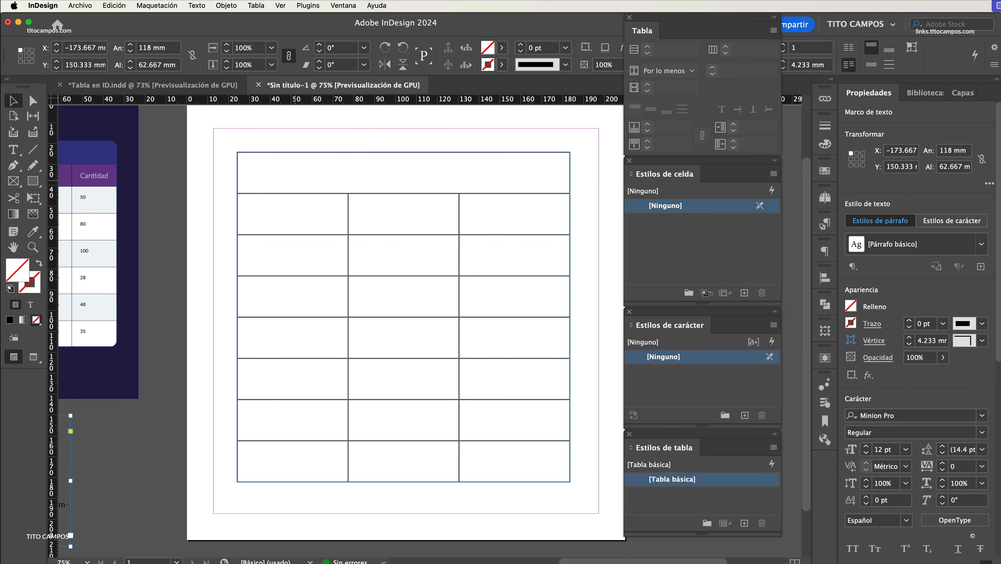
double_click(295, 181)
key(super+v)
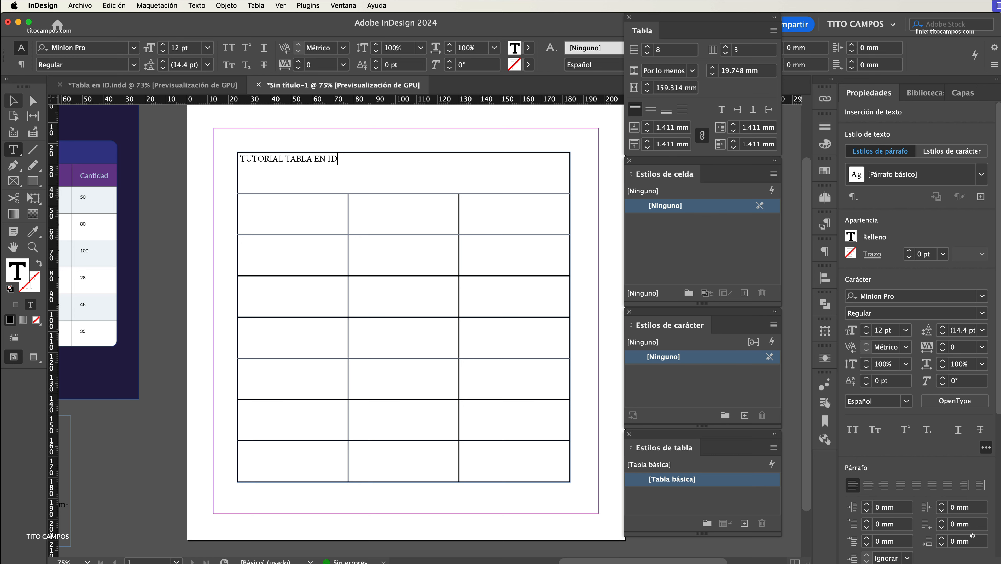
click(13, 101)
- Copy the word Nombre from the source text into the first cell of the second row
key(space)
drag(193, 353, 495, 296)
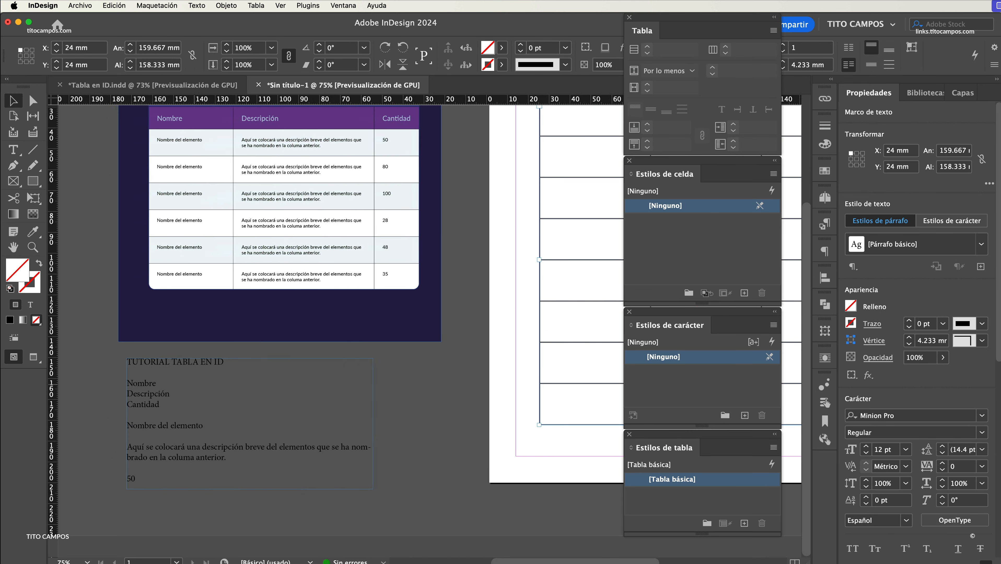
double_click(145, 383)
double_click(144, 382)
key(super+c)
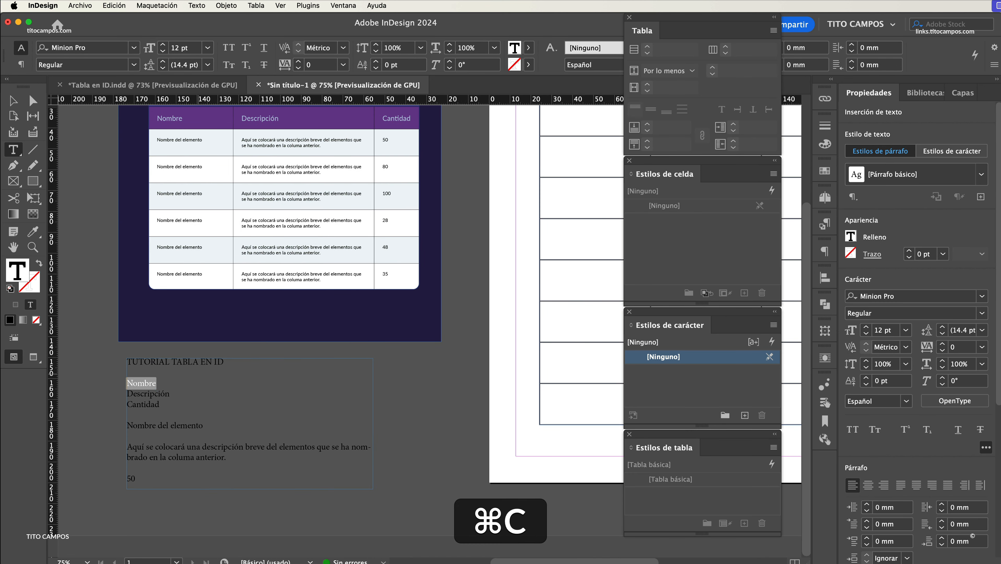
click(556, 163)
key(super+v)
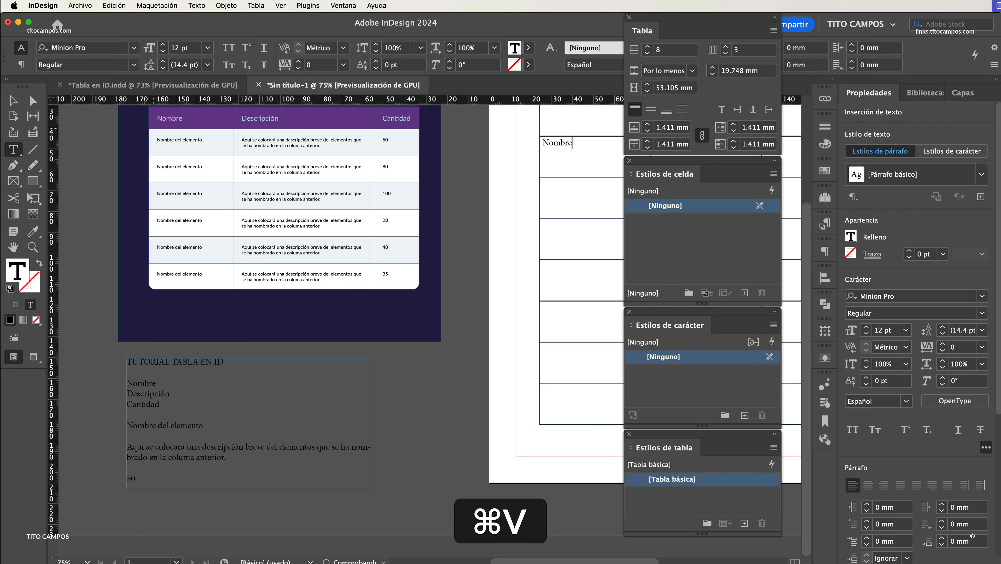
- Copy the word Descripción from the source text into the middle cell of the second row
double_click(148, 393)
key(super+c)
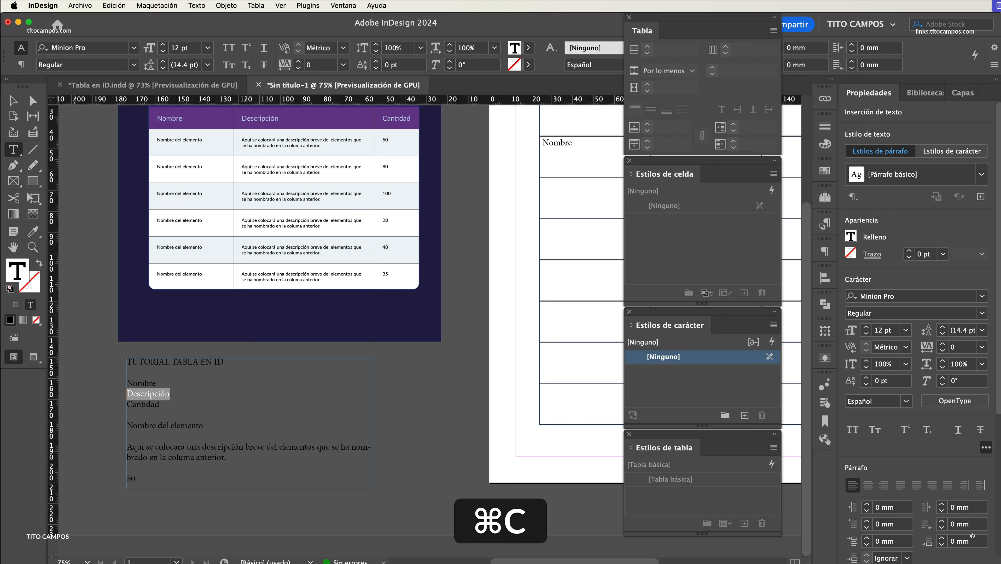
click(14, 101)
key(space)
drag(486, 189, 269, 208)
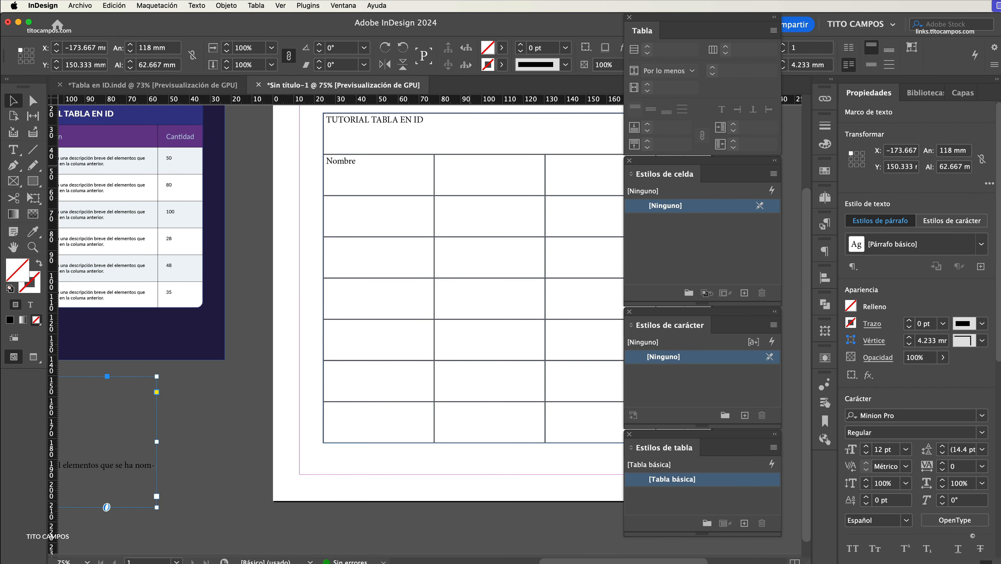
double_click(472, 165)
key(super+v)
click(13, 101)
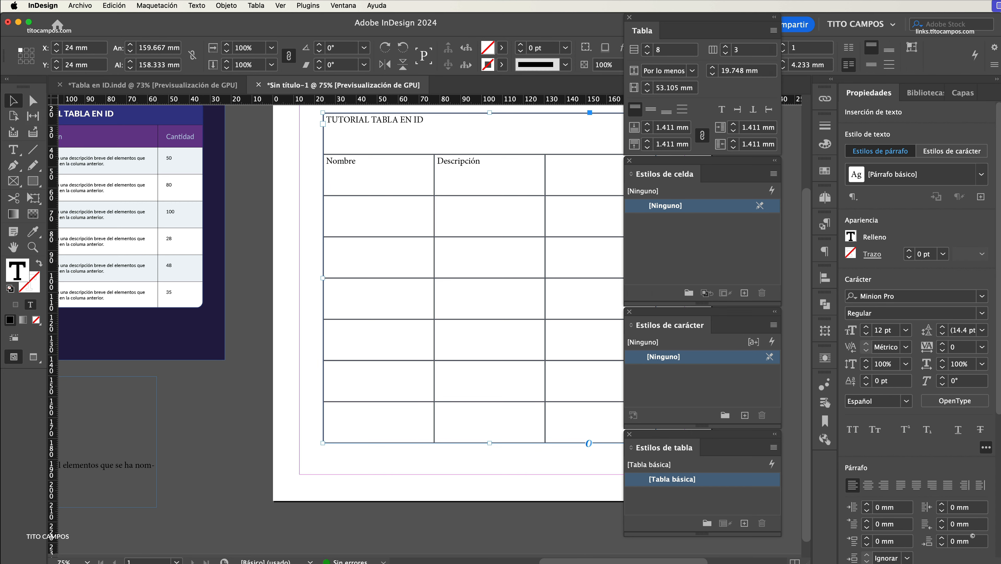
- Copy the word Cantidad from the source text into the last cell of the second row
key(space)
drag(166, 277, 338, 259)
click(108, 405)
double_click(98, 404)
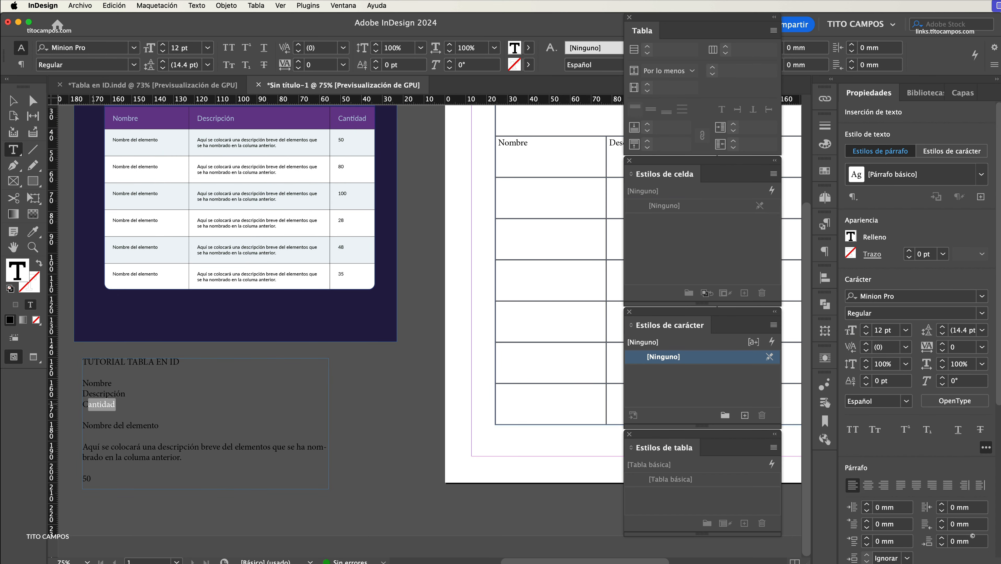
key(super+c)
click(14, 102)
key(space)
drag(430, 259, 115, 288)
double_click(439, 180)
key(super+v)
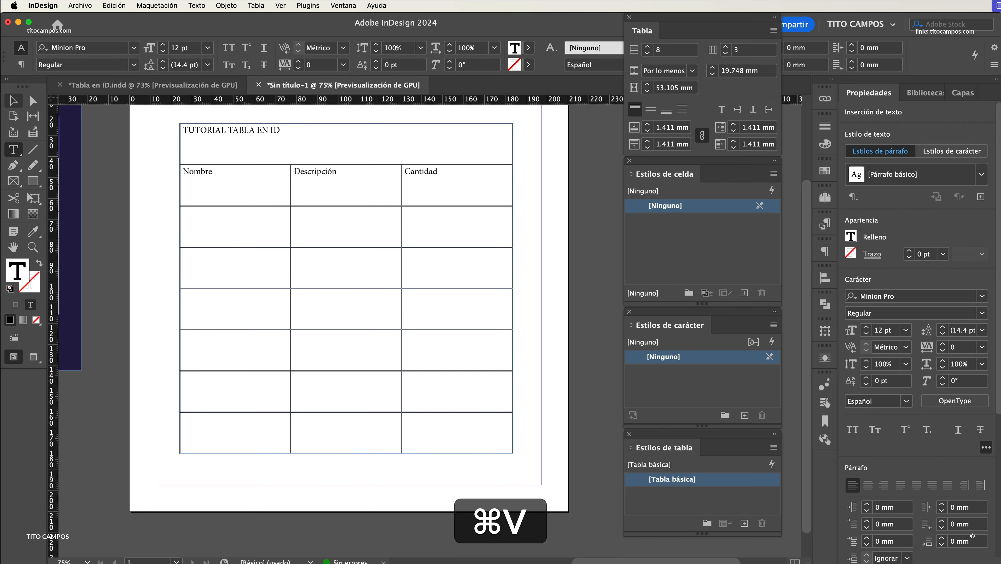
click(13, 101)
- Copy the phrase Nombre del elemento from the source text into the first-column cell directly below Nombre
key(space)
drag(204, 368, 572, 339)
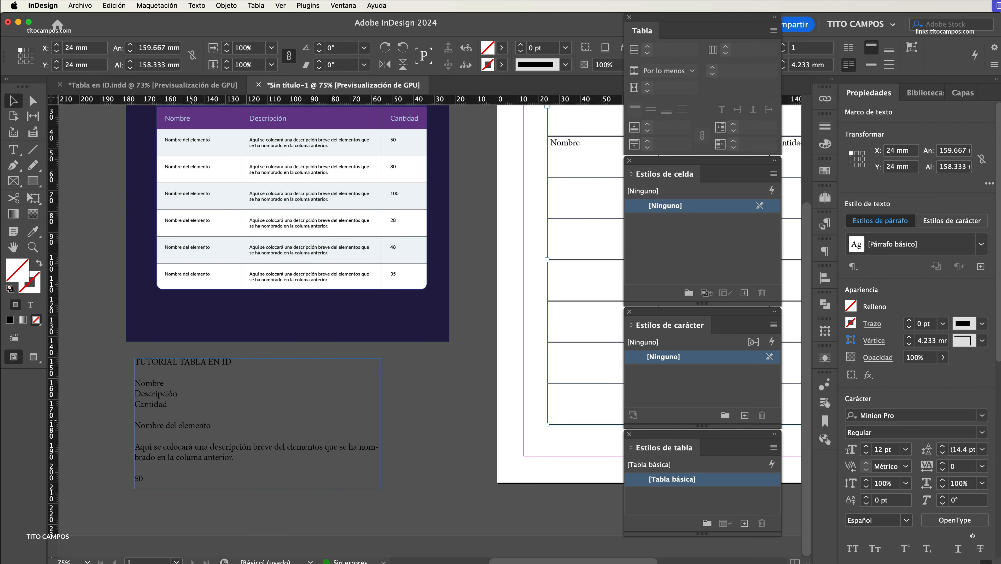
key(t)
drag(211, 426, 134, 425)
key(super+c)
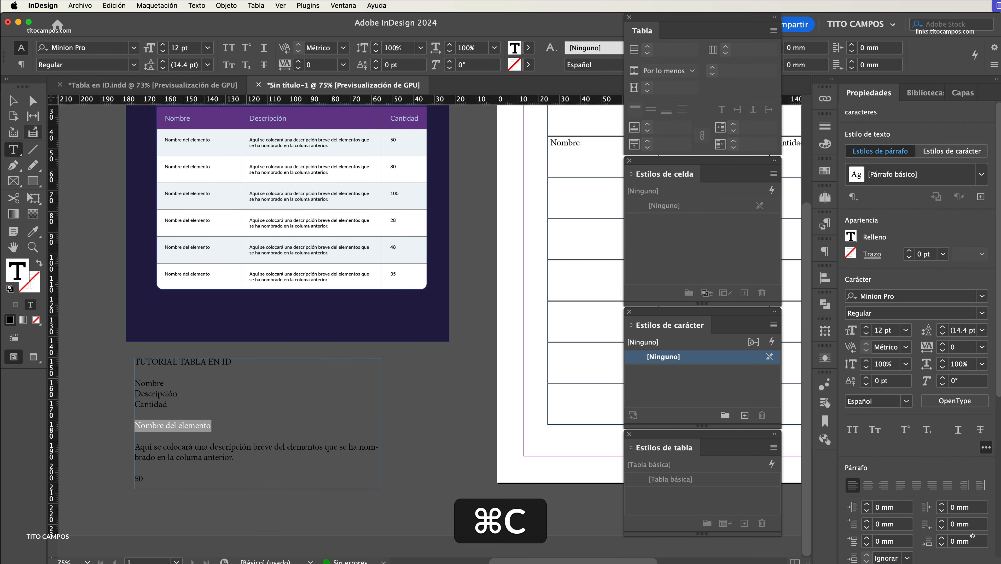
click(13, 101)
key(space)
drag(498, 328, 305, 338)
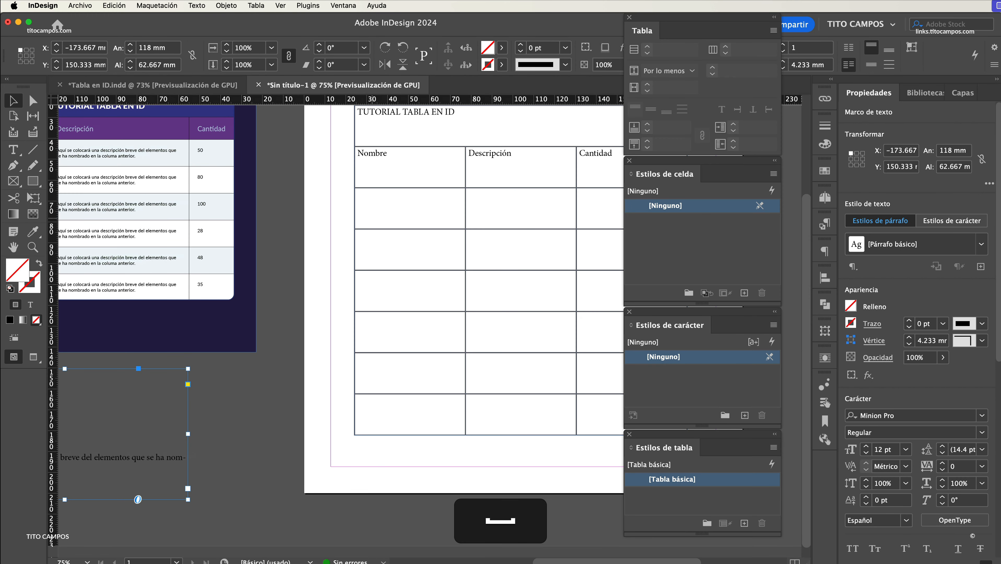
key(t)
click(360, 195)
key(super+v)
- Paste Nombre del elemento into each of the five remaining empty cells of the first column
click(388, 246)
key(super+v)
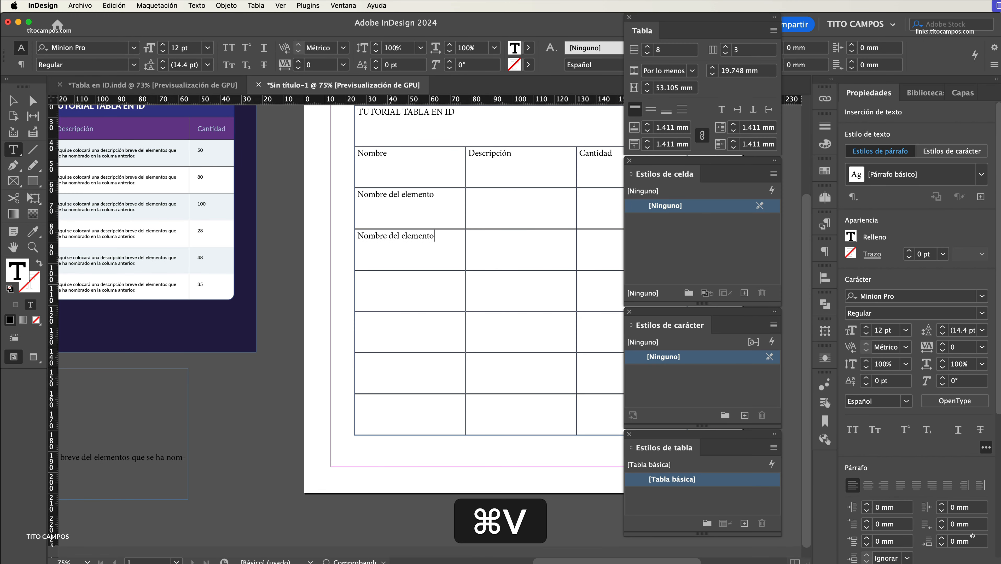
click(387, 289)
key(super+v)
click(390, 325)
key(super+v)
click(387, 368)
key(super+v)
click(385, 409)
key(super+v)
click(13, 101)
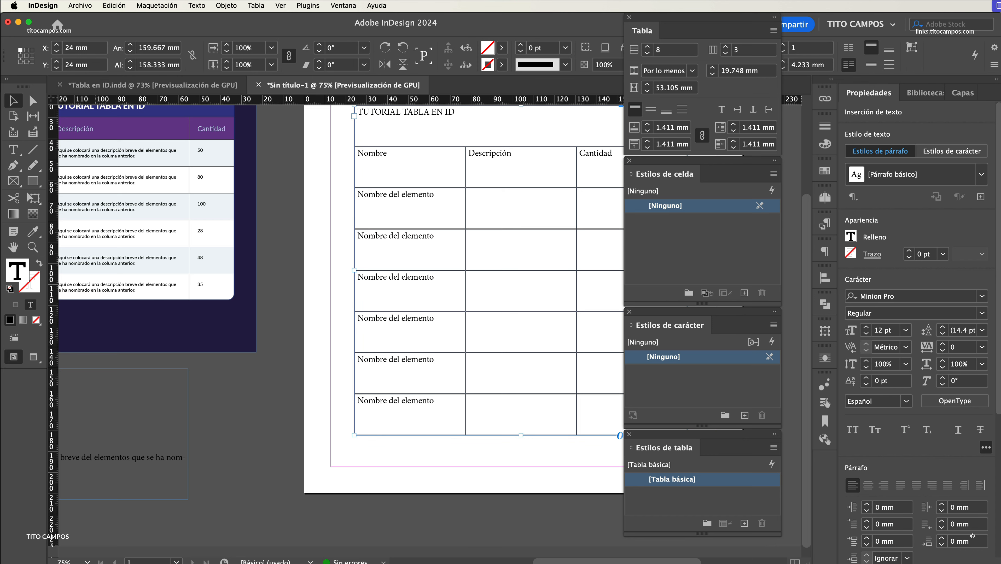
- Copy the description sentence starting with Aquí se colocará from the source text into the first empty cell under Descripción
drag(119, 390, 301, 379)
double_click(194, 447)
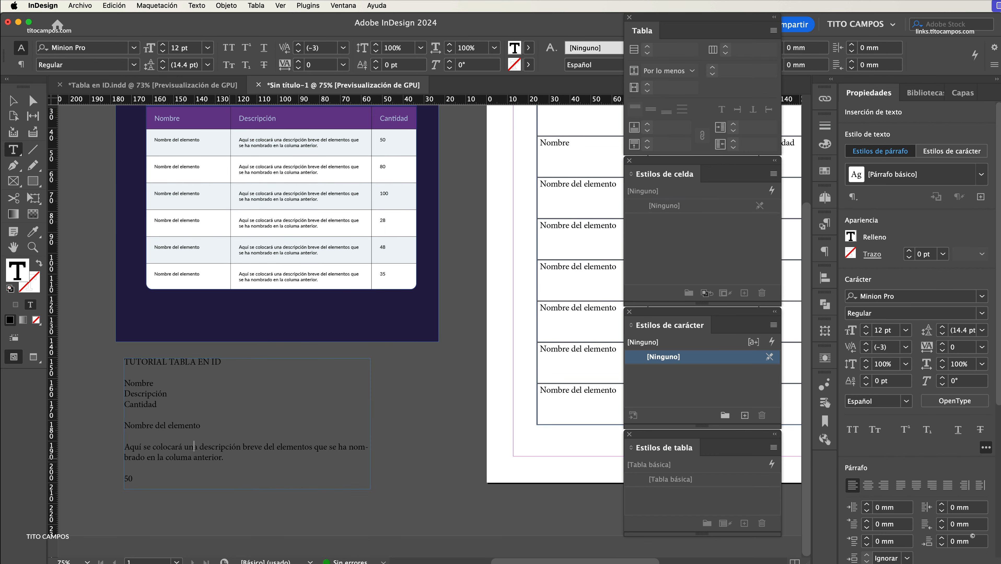
drag(224, 459, 126, 442)
key(super+c)
key(Escape)
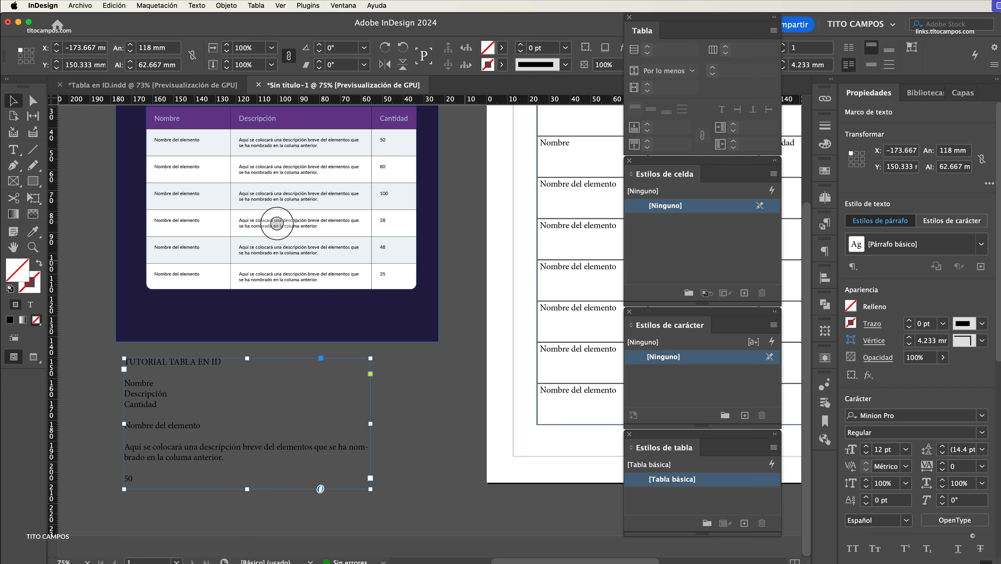
drag(275, 223, 181, 223)
scroll(335, 307, right, 5)
double_click(421, 203)
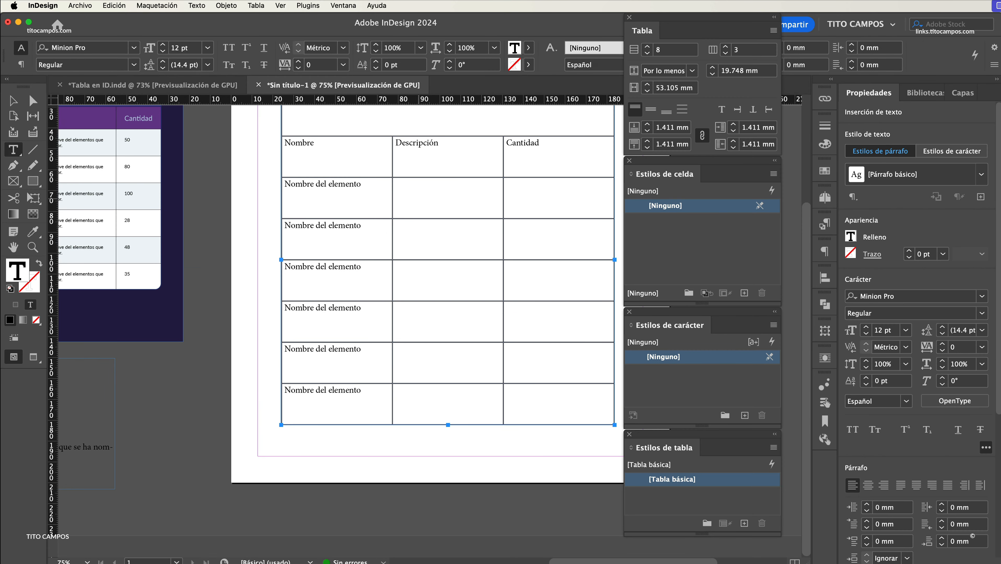
key(super+v)
- Paste the description sentence into the Descripción cells of the fourth to seventh rows
click(422, 238)
key(super+v)
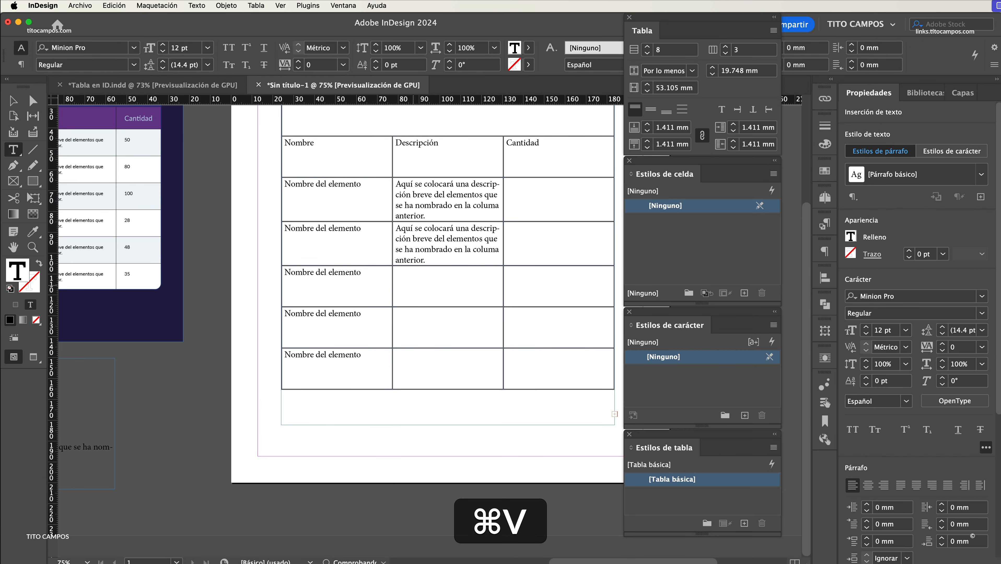
click(413, 285)
key(super+v)
click(418, 331)
key(super+v)
click(416, 369)
key(super+v)
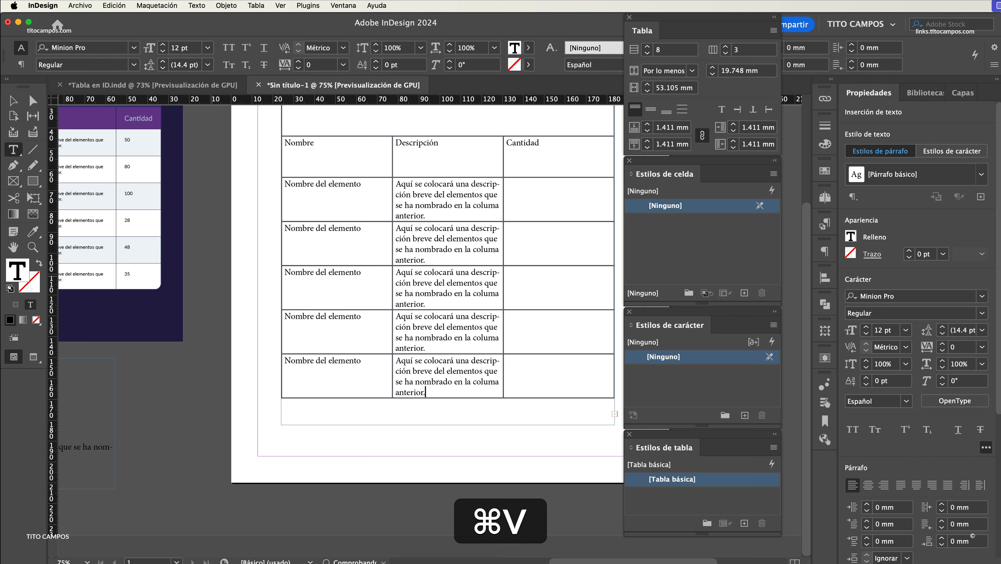
key(Escape)
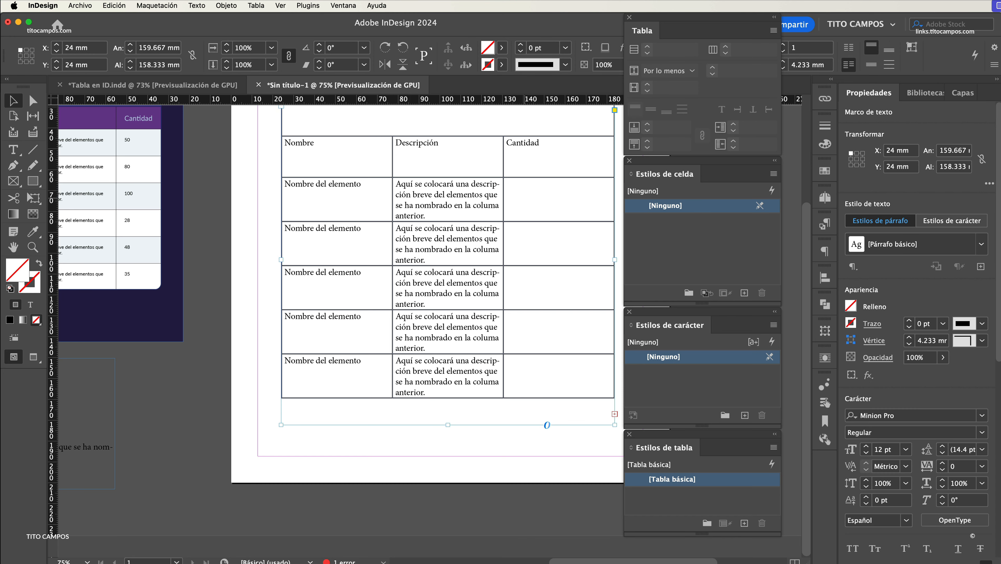
- Enter 50 and 100 in the first two empty cells under Cantidad
double_click(525, 198)
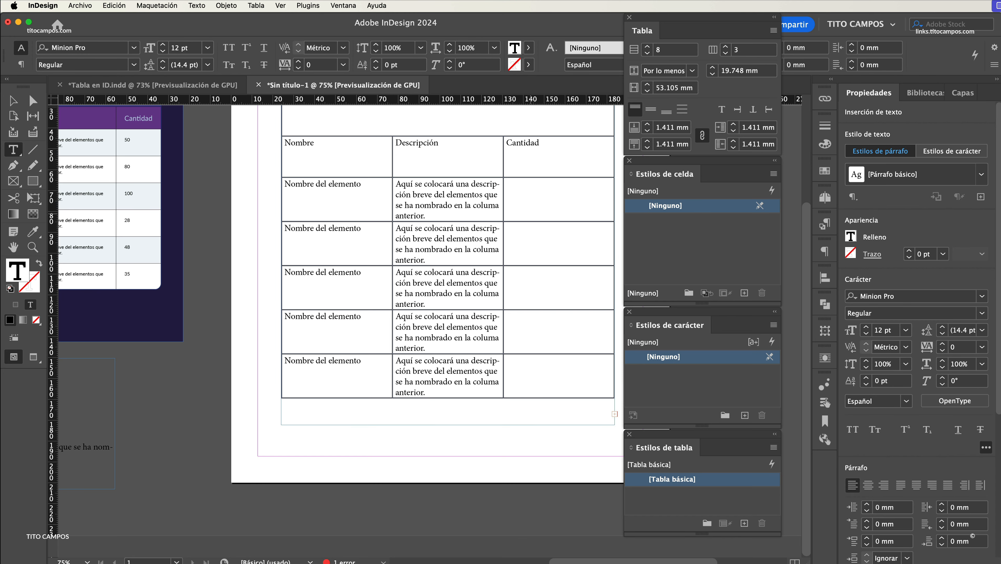
text(50)
key(Tab)
key(Tab)
key(Tab)
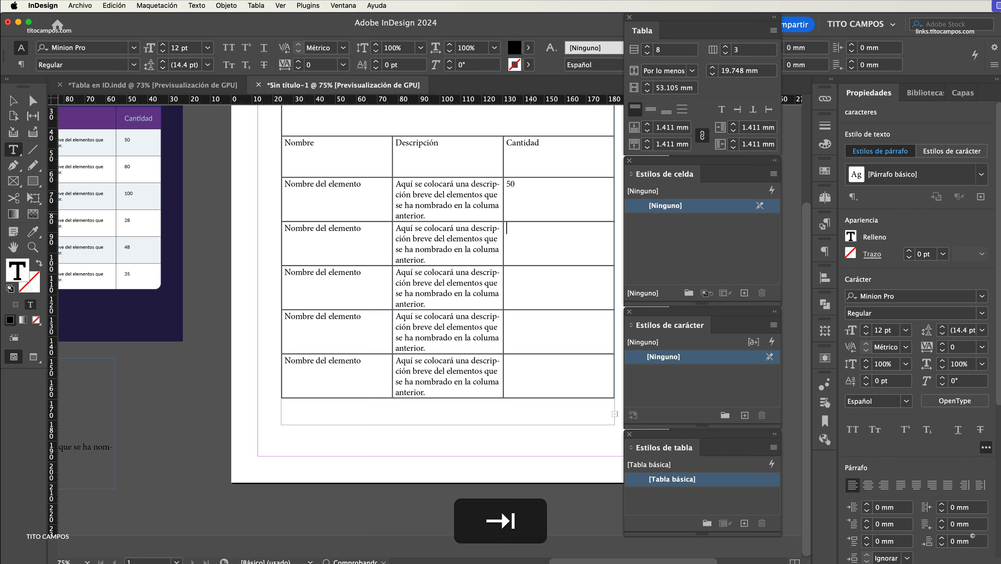
text(100)
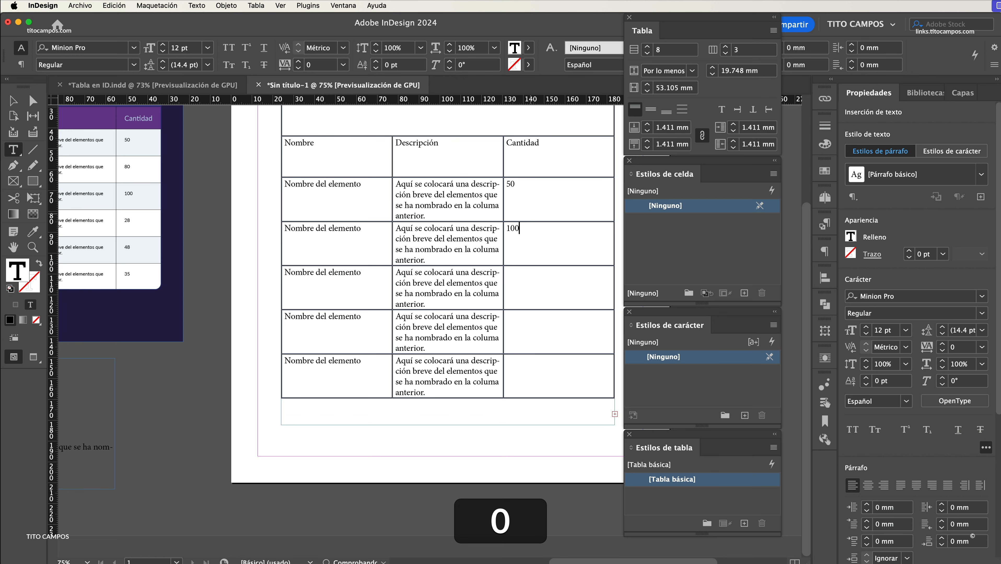
- Enter 75, 25 and 177 in the next three cells of the Cantidad column
key(Tab)
key(Tab)
key(Tab)
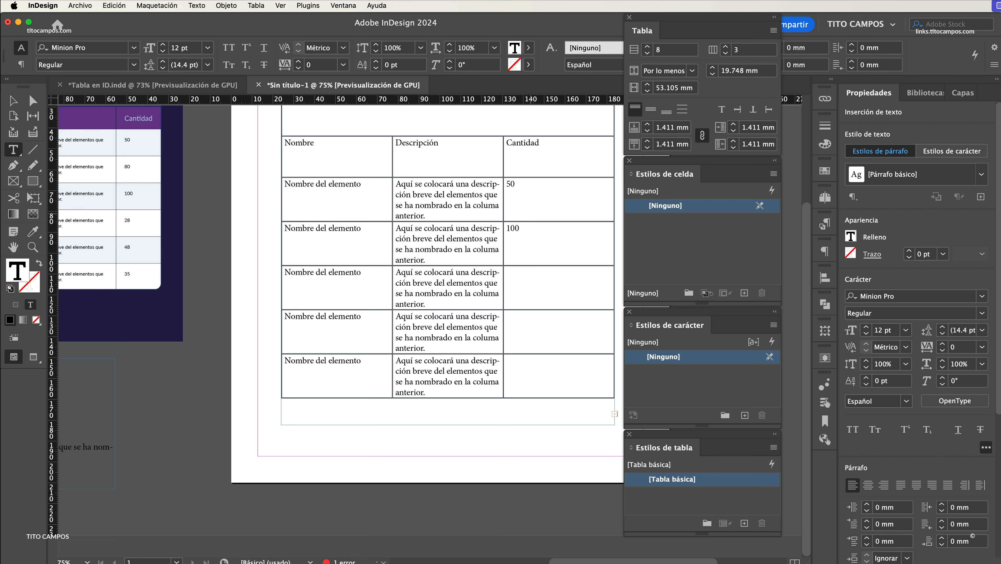
text(75)
key(Tab)
key(Tab)
key(Tab)
text(25)
key(Tab)
key(Tab)
key(Tab)
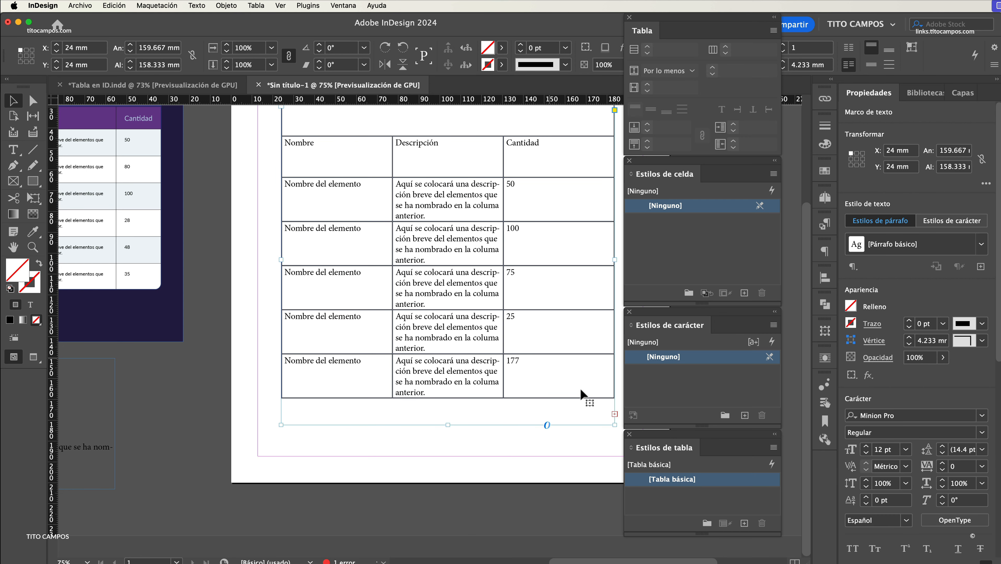
- Lengthen the table's text frame to about 173.3 mm and complete the last row with the copied description sentence and the quantity 263
click(613, 414)
drag(448, 425, 450, 453)
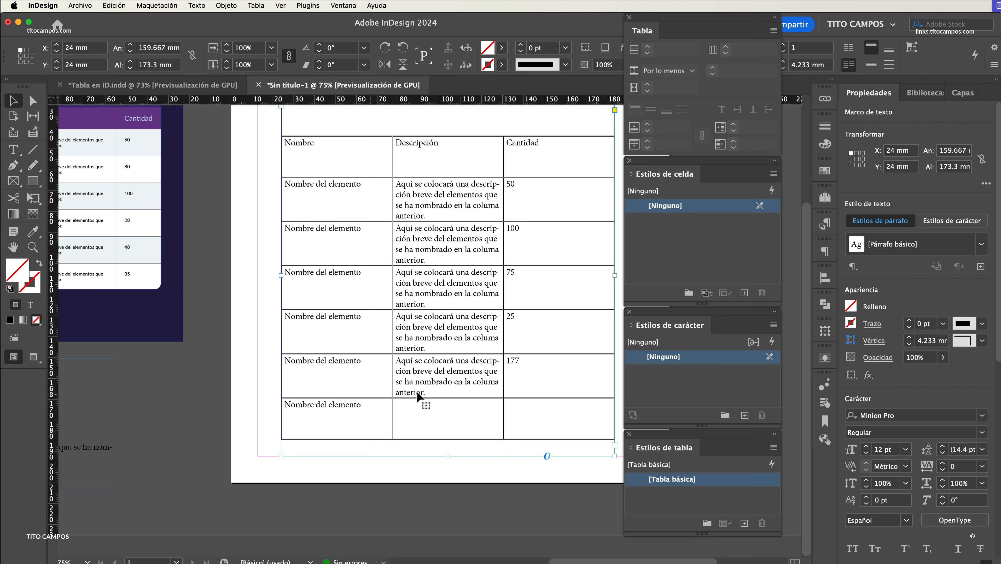
double_click(422, 382)
key(cmd+a)
key(cmd+c)
click(419, 411)
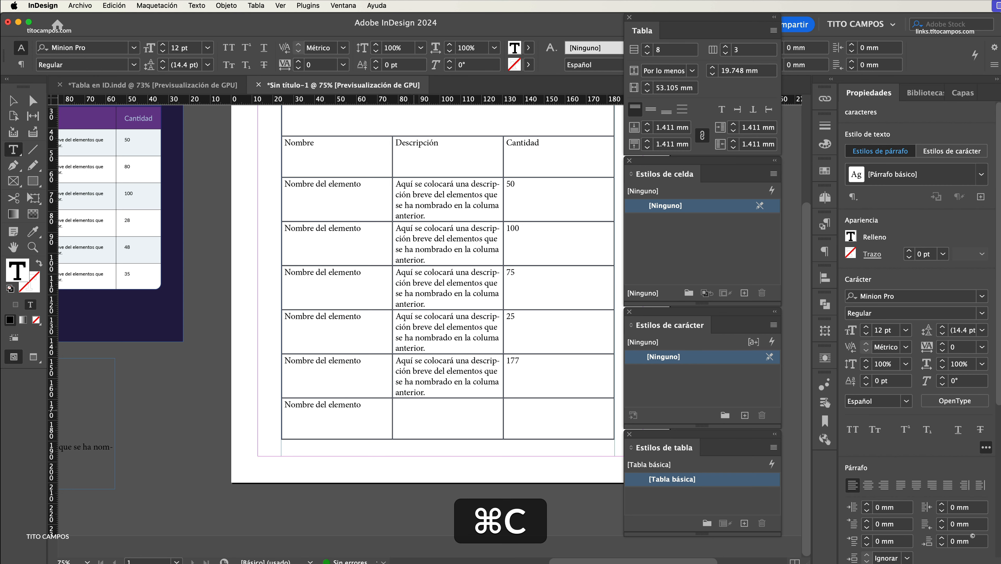
key(cmd+v)
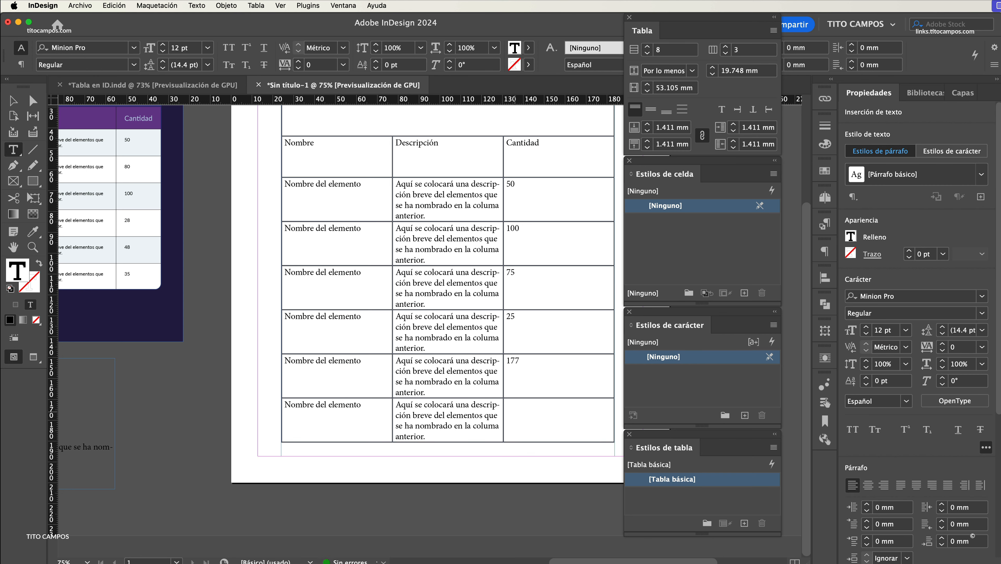
text(26)
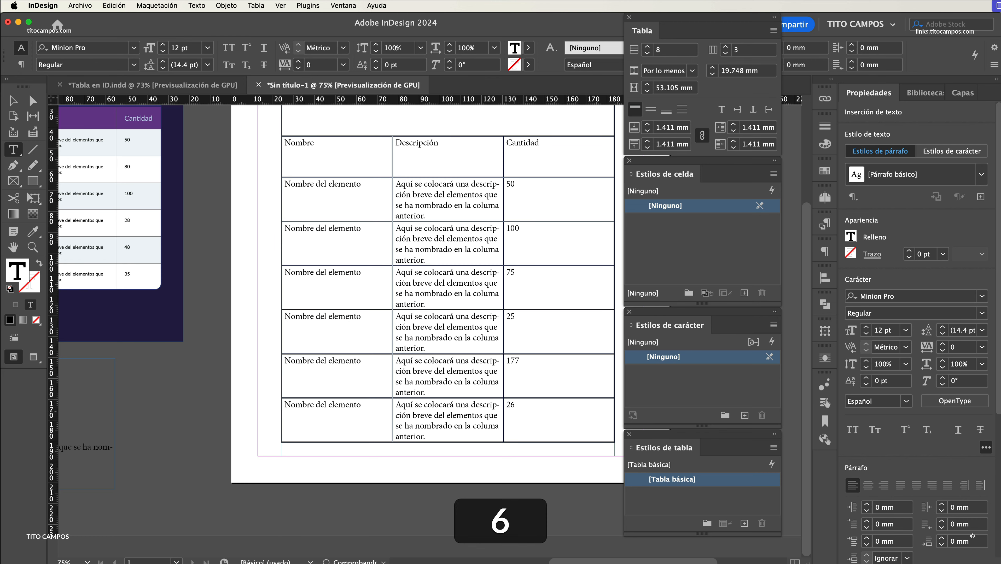
text(3)
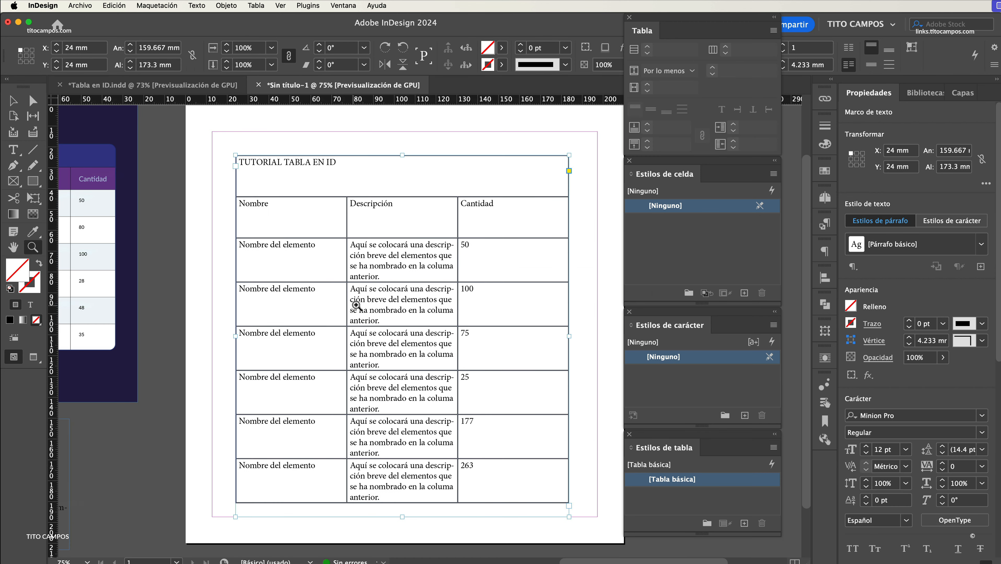
- Select all rows of the table and centre the cell text vertically
key(space)
drag(60, 206, 163, 212)
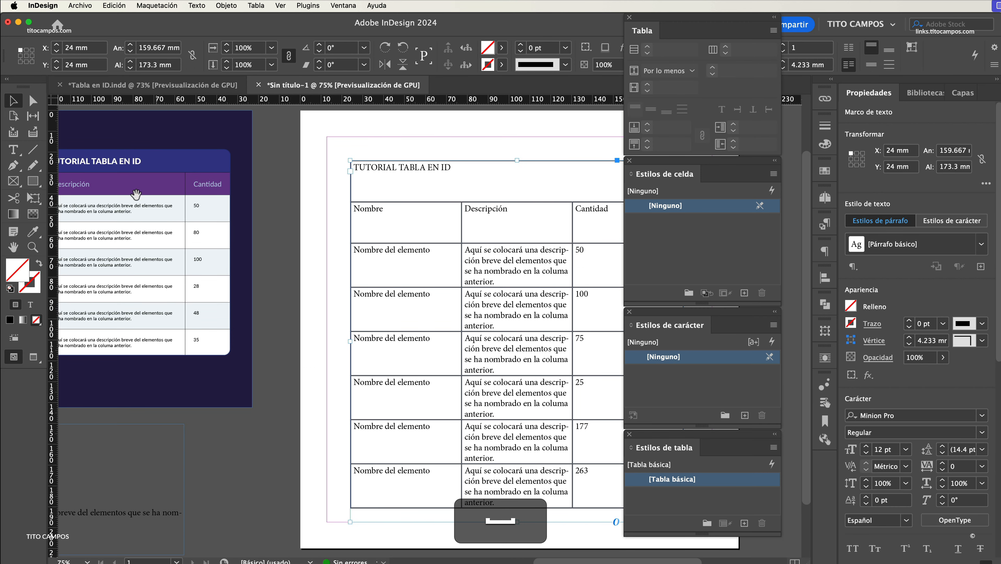
scroll(331, 256, right, 6)
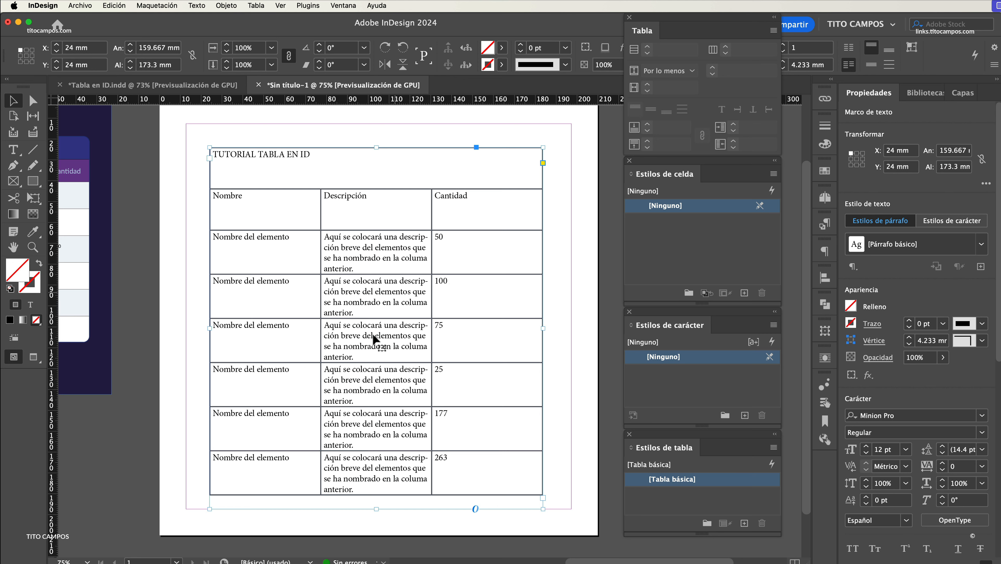
double_click(221, 173)
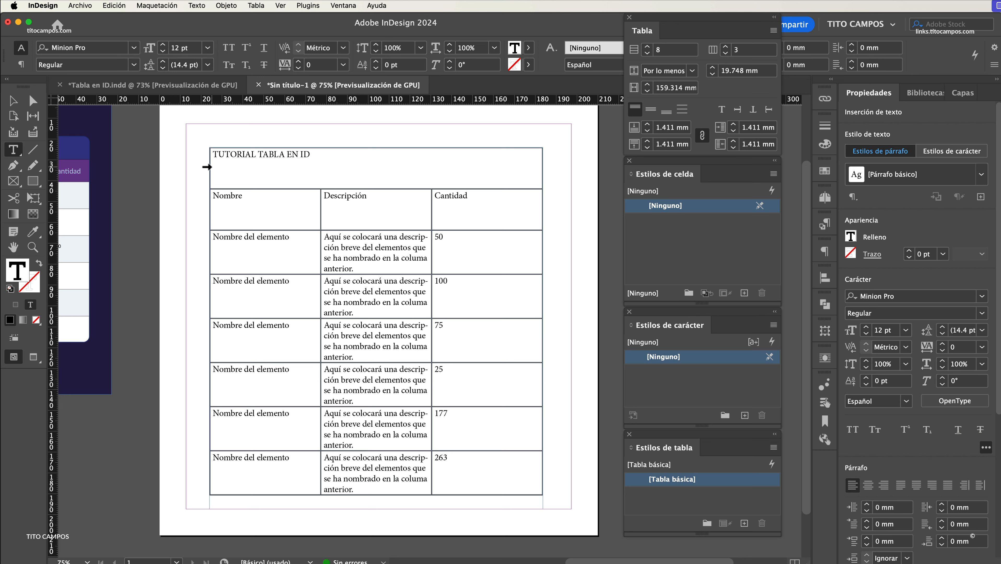
drag(206, 168, 218, 470)
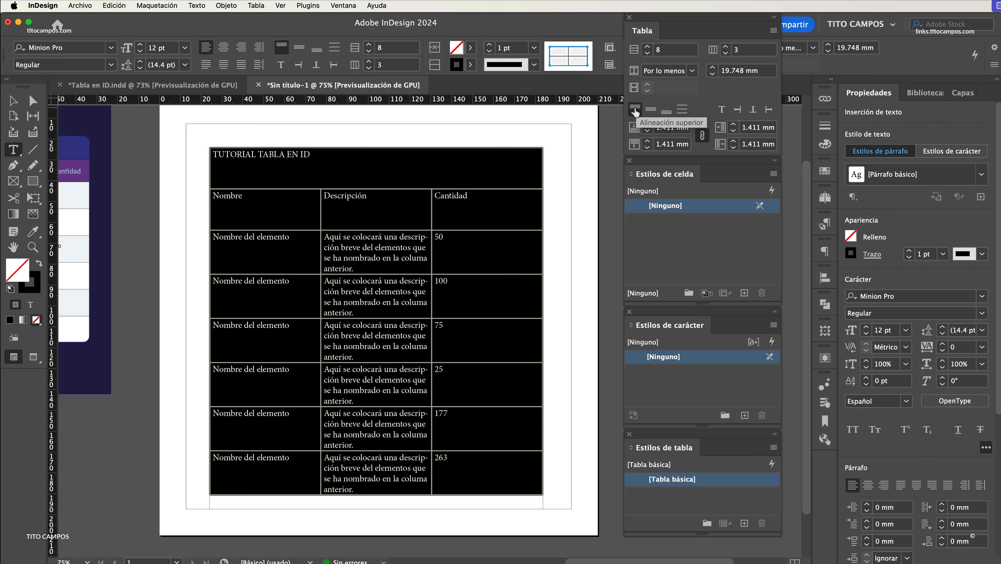
click(650, 114)
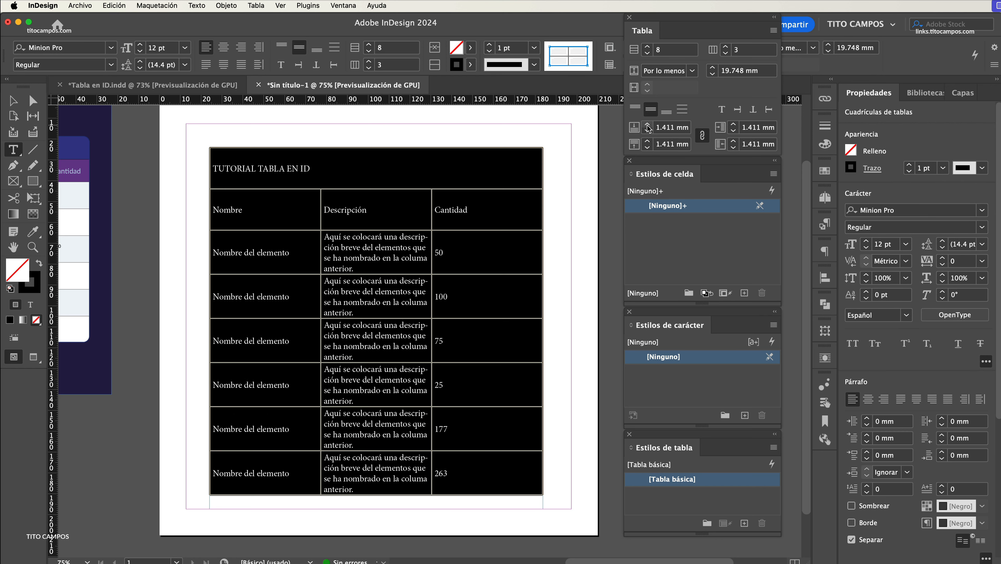
- Set the inset on all four sides of the selected table cells to 5 mm
click(648, 126)
click(648, 126)
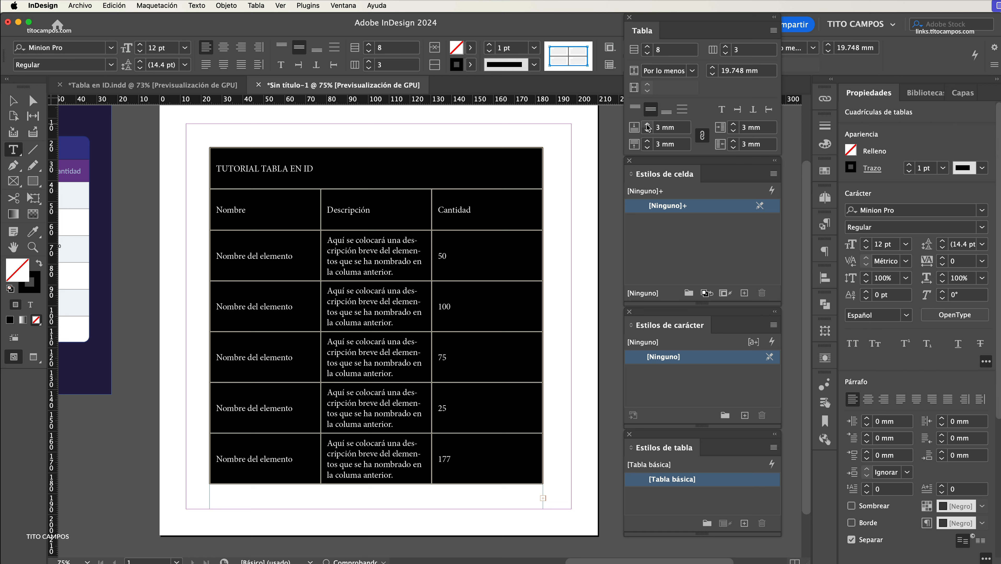
click(647, 126)
click(648, 126)
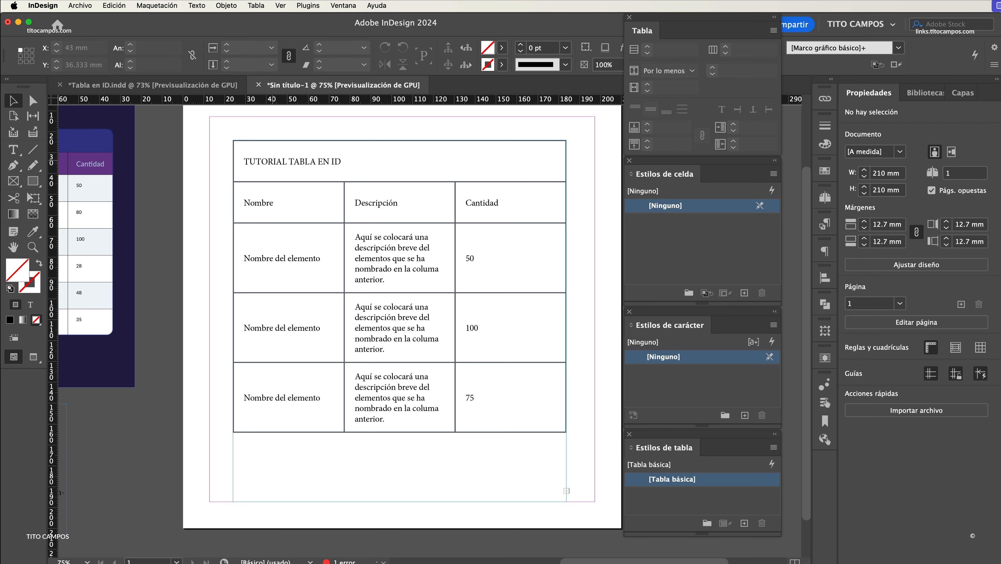
- Create a new cell style from the TUTORIAL TABLA EN ID cell and name it Titulos
key(space)
drag(212, 265, 445, 290)
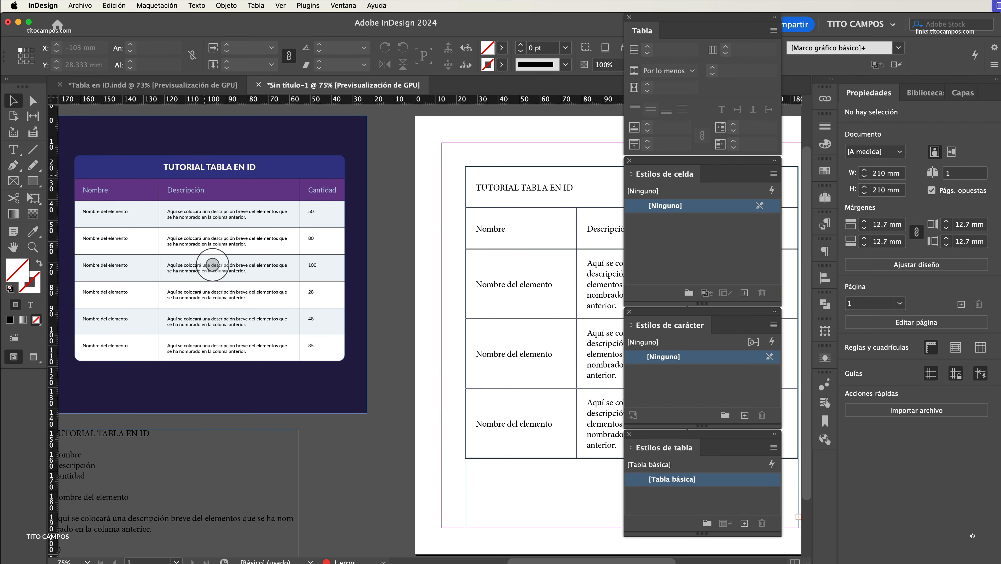
key(space)
drag(483, 207, 270, 187)
double_click(270, 180)
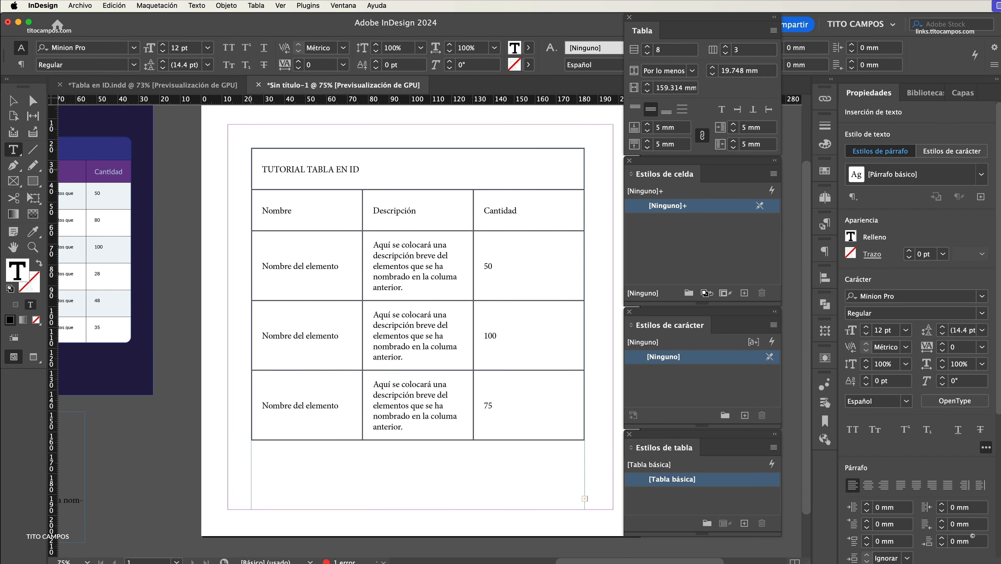
key(Escape)
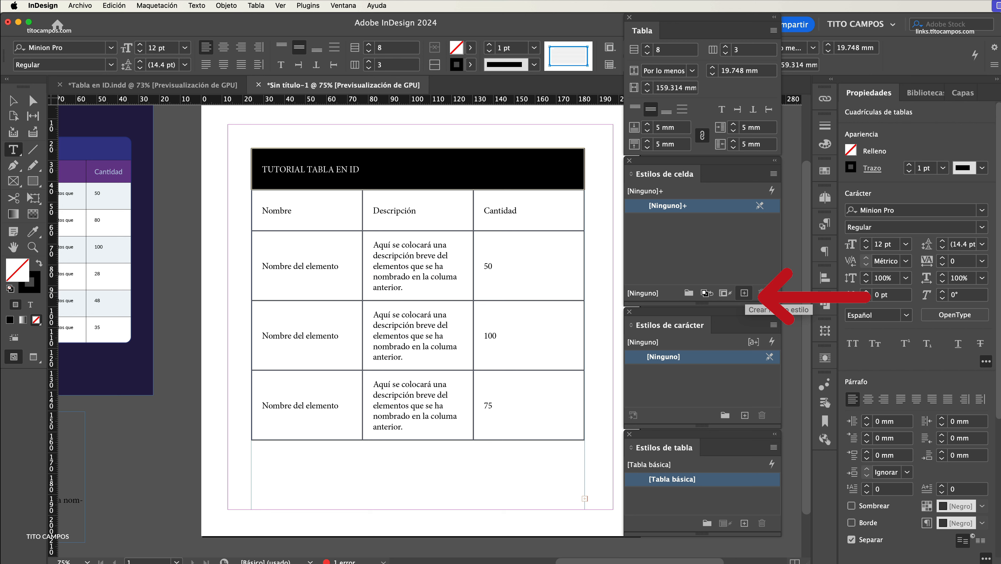
click(744, 293)
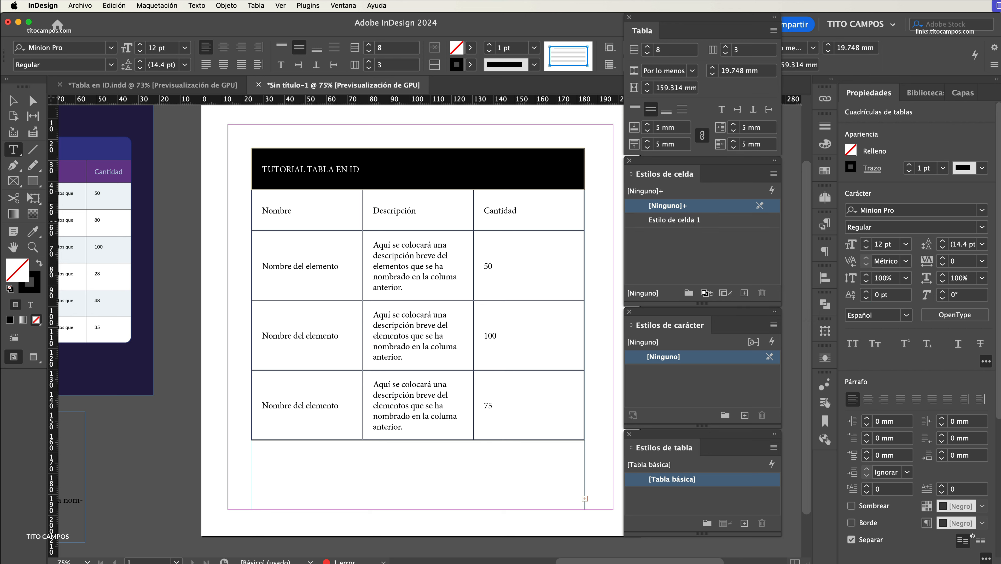
double_click(674, 220)
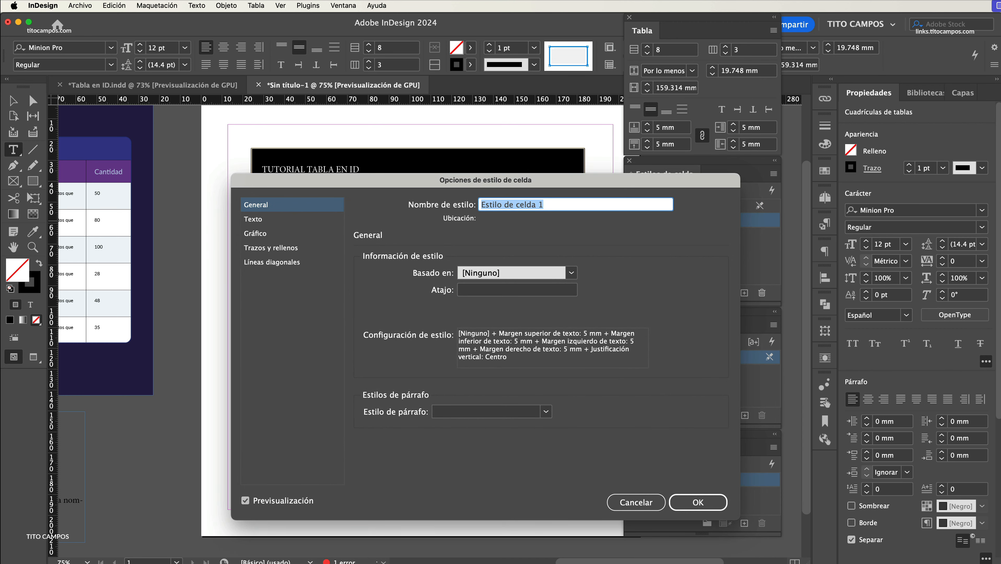
text(Titulos)
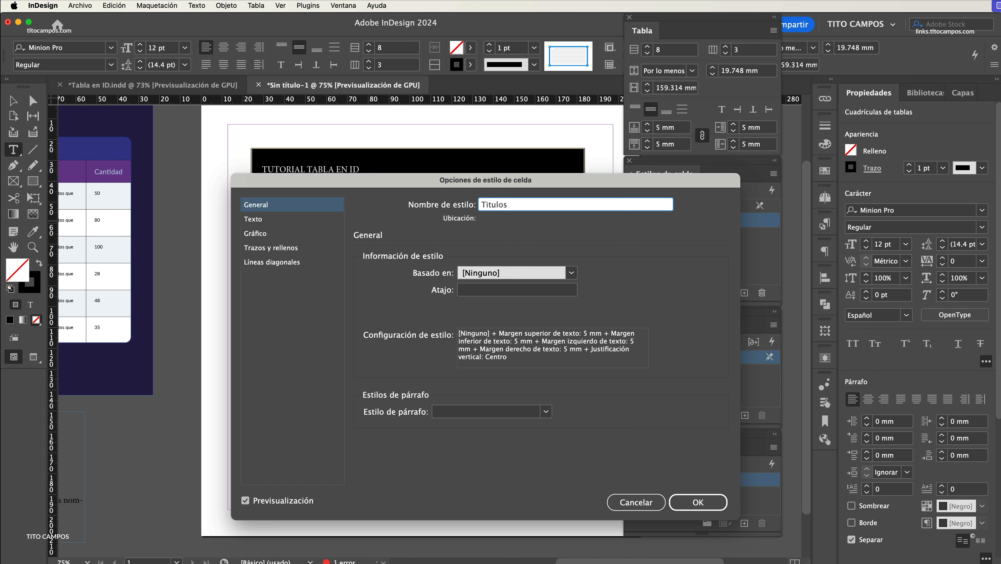
- Set the Titulos style's cell fill to R=59 G=53 B=141 and accept the style options
click(277, 249)
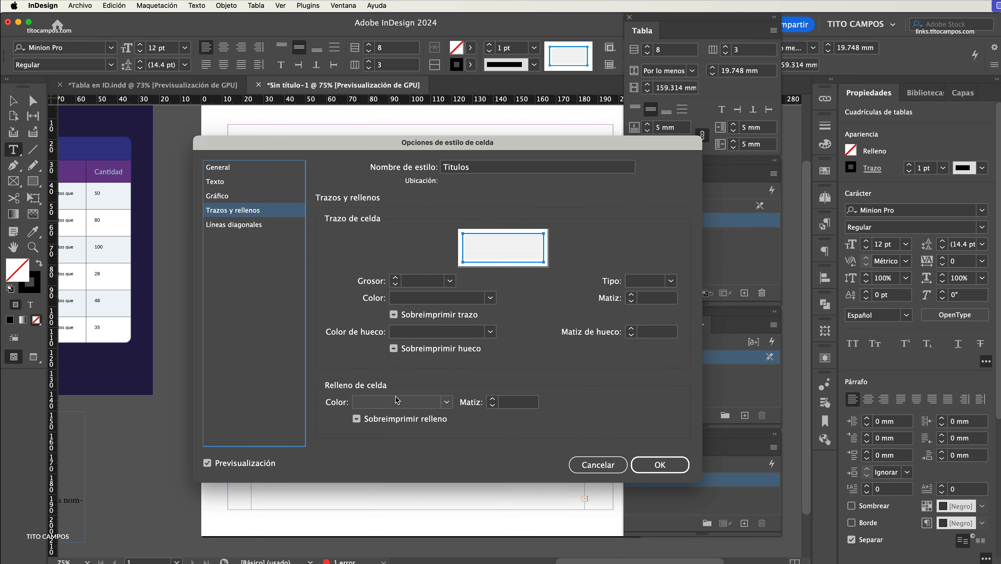
click(447, 406)
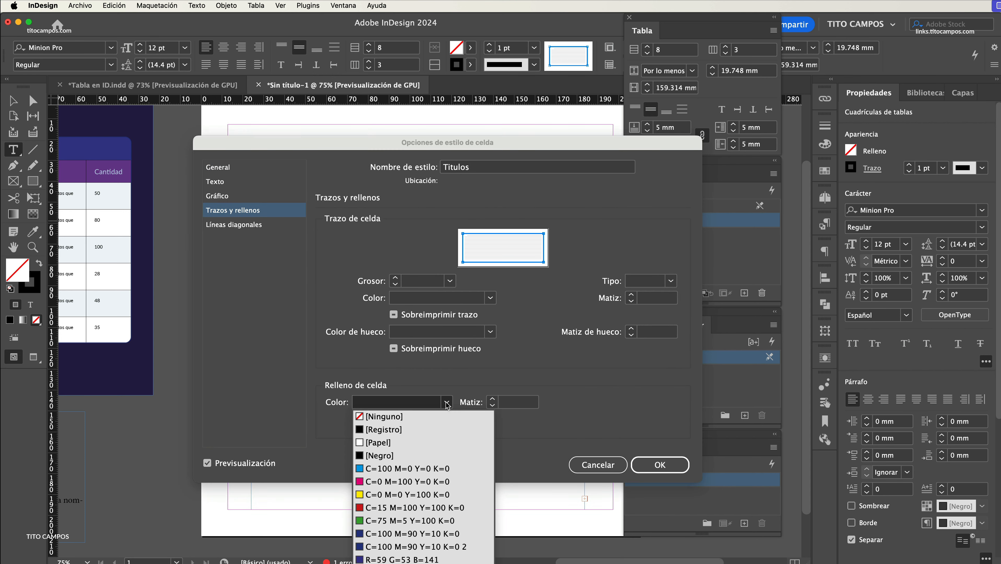
click(411, 560)
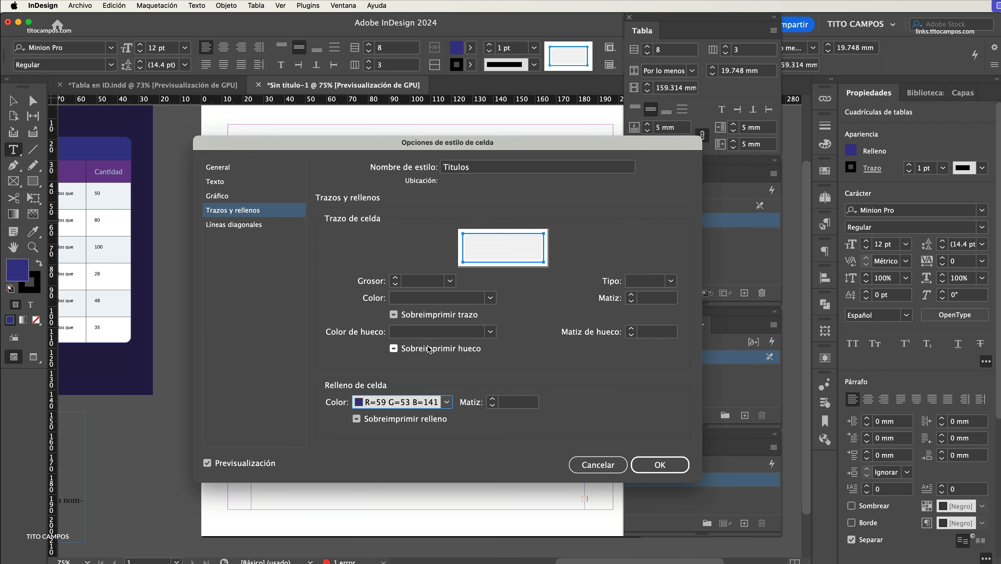
drag(325, 138, 565, 126)
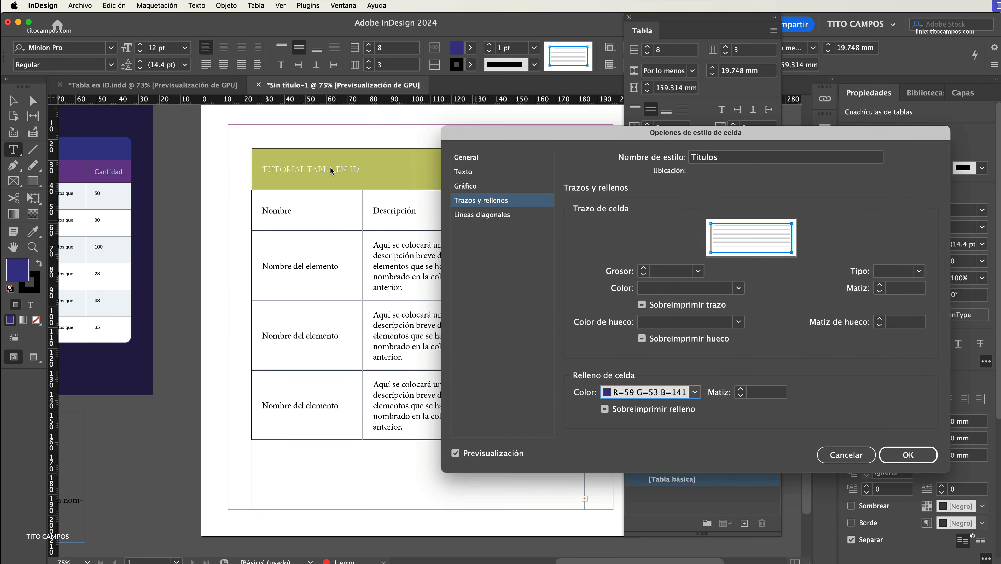
click(489, 215)
click(478, 186)
click(472, 158)
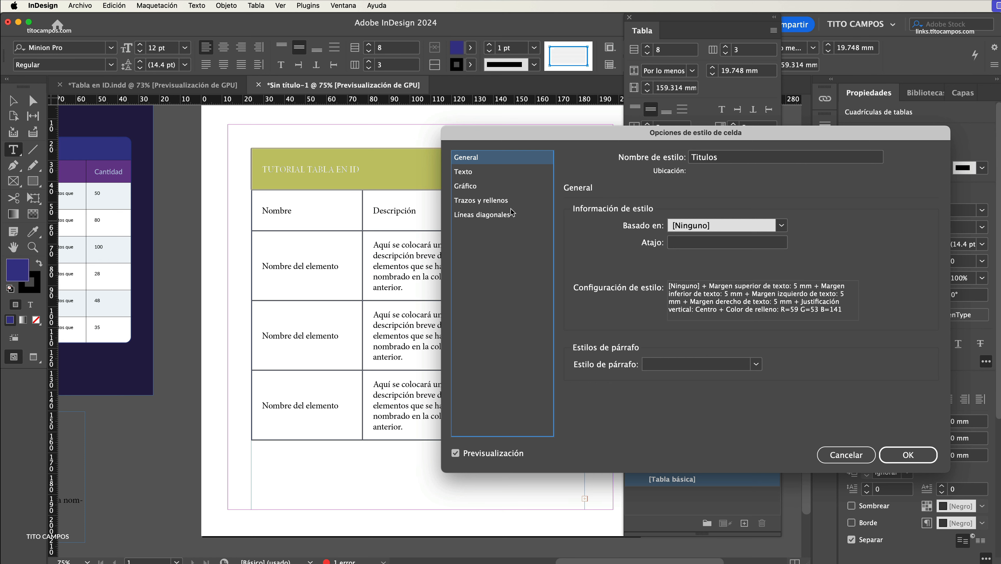
click(901, 457)
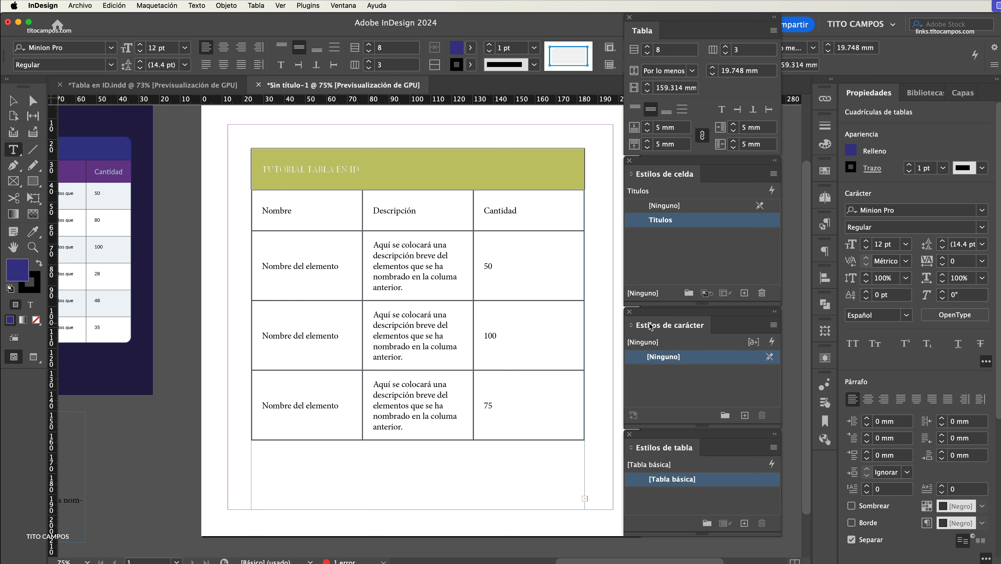
- Create a new character style for the title row and name it Titulares
click(744, 417)
click(680, 373)
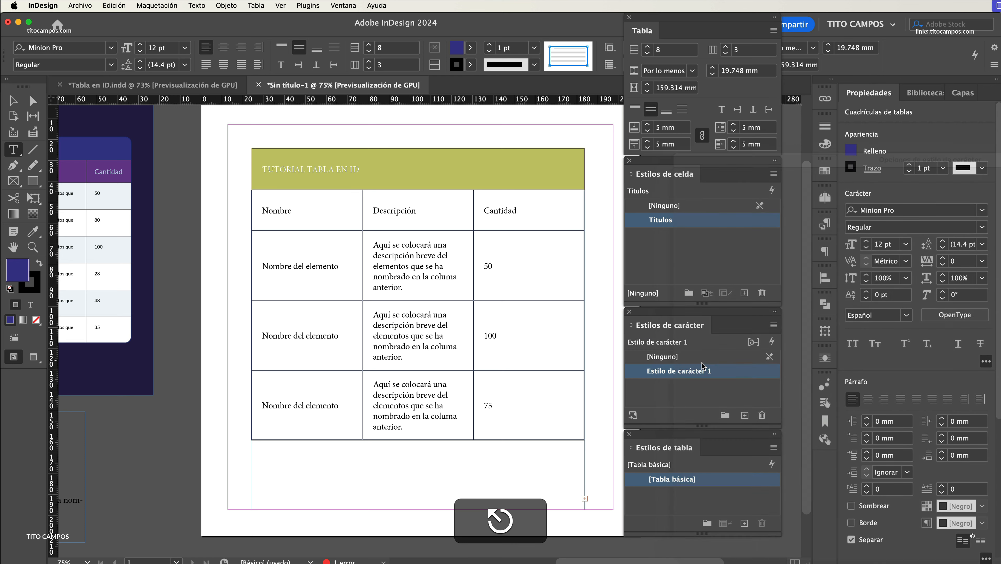
double_click(718, 373)
drag(790, 160, 566, 116)
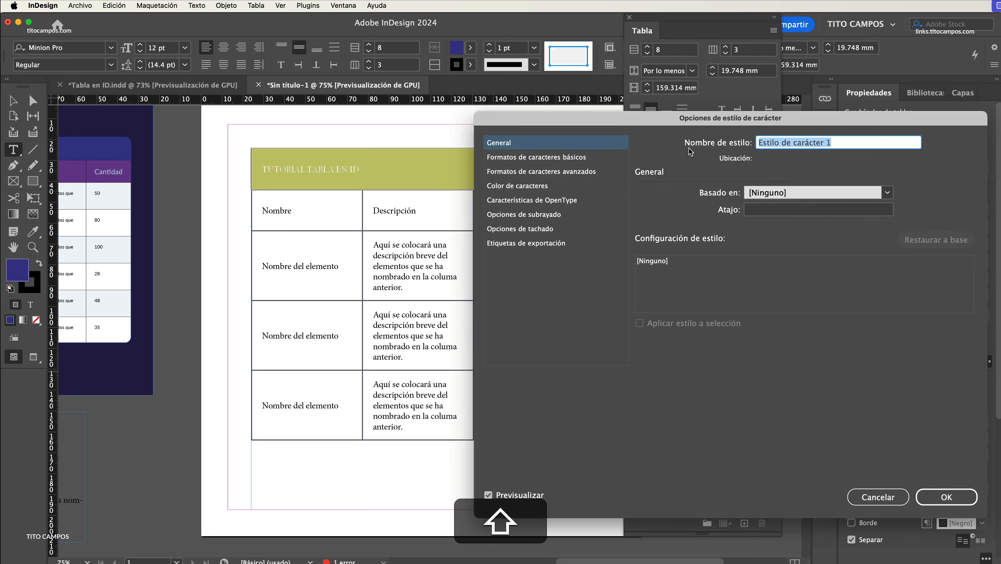
text(Titulares)
- Set the Titulares style's basic character formats to Lato, Black, 14 pt
click(553, 158)
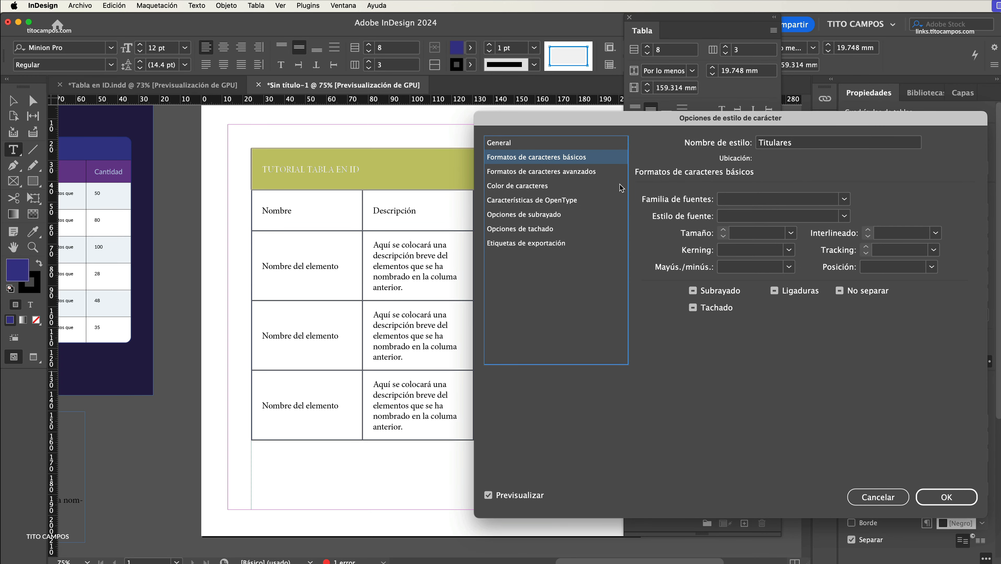
click(792, 203)
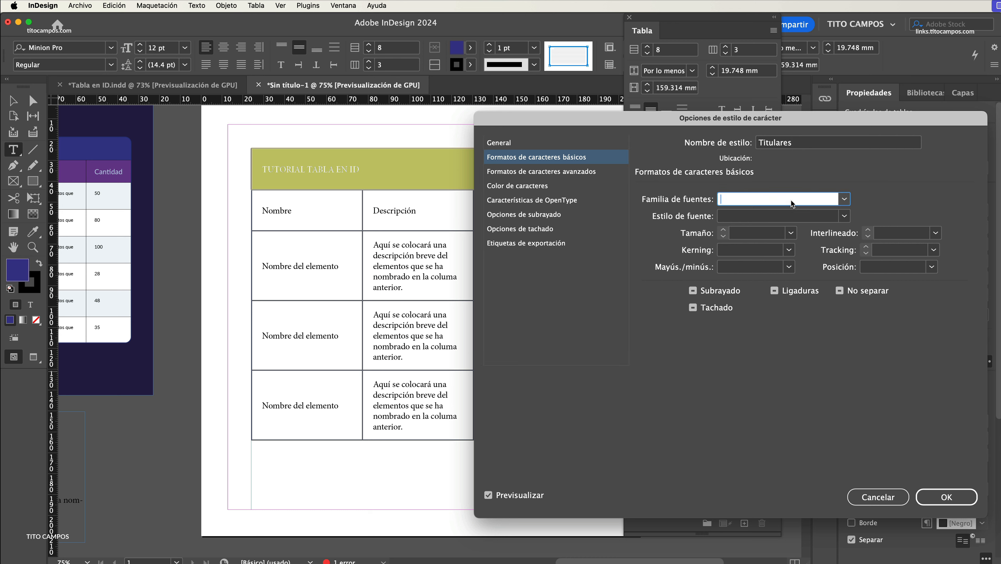
text(Lato)
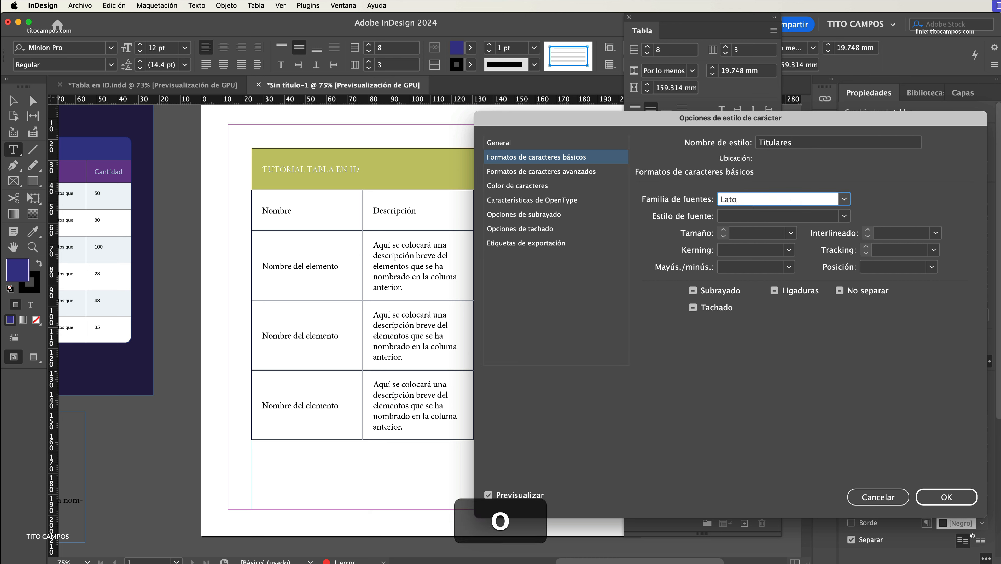
key(Tab)
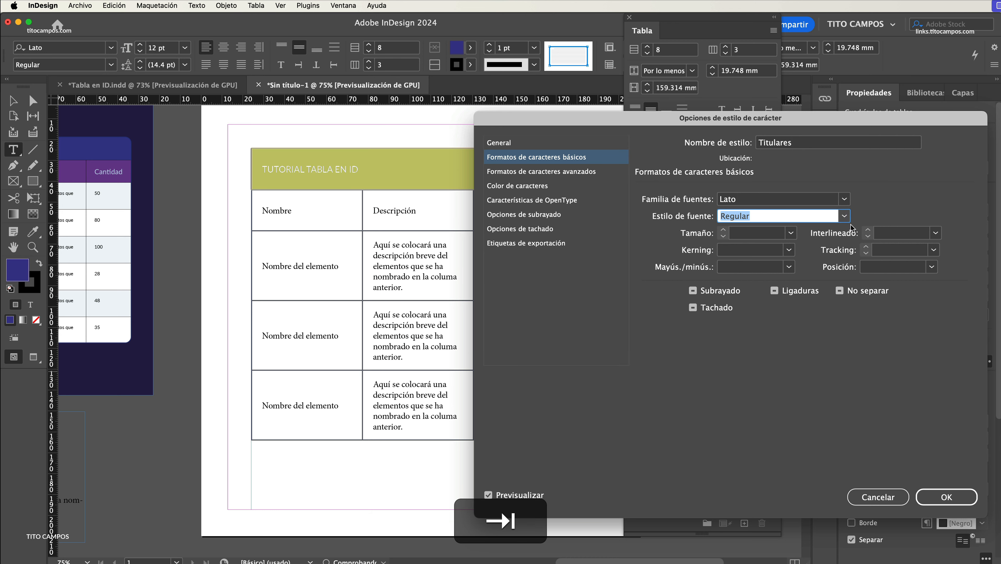
click(844, 217)
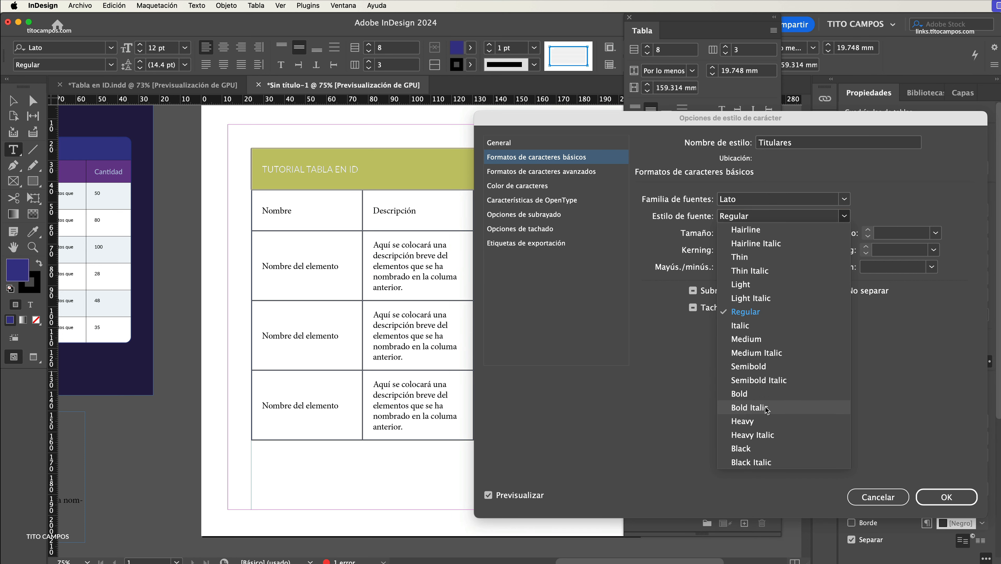
click(751, 451)
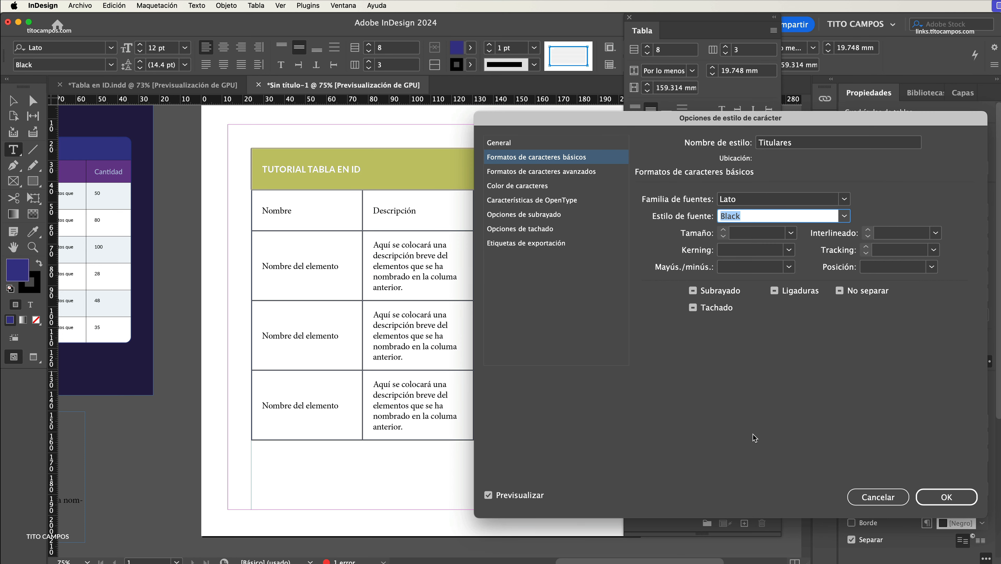
click(790, 233)
click(753, 329)
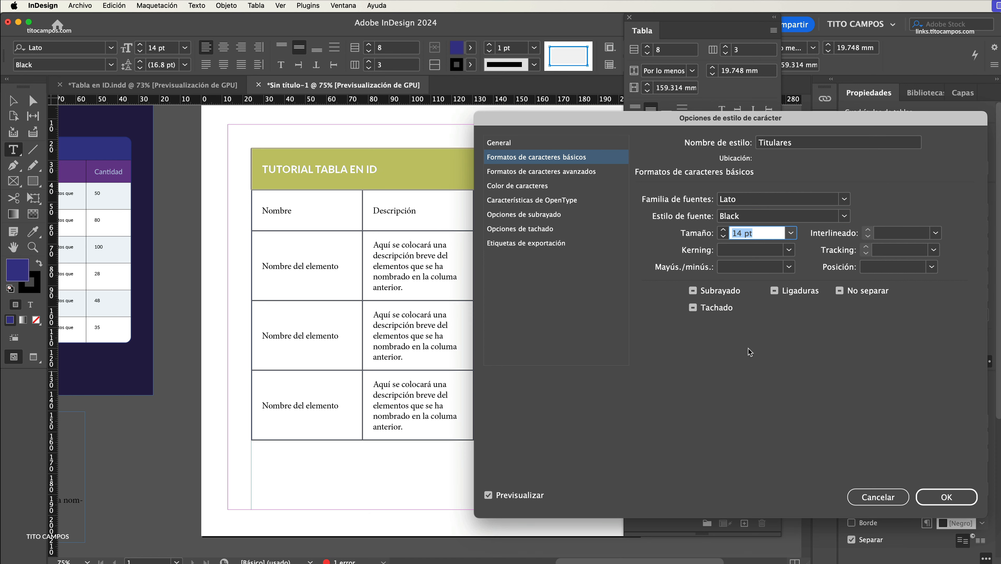
- Set the Titulares style's character colour to [Papel] and accept the style options
click(531, 189)
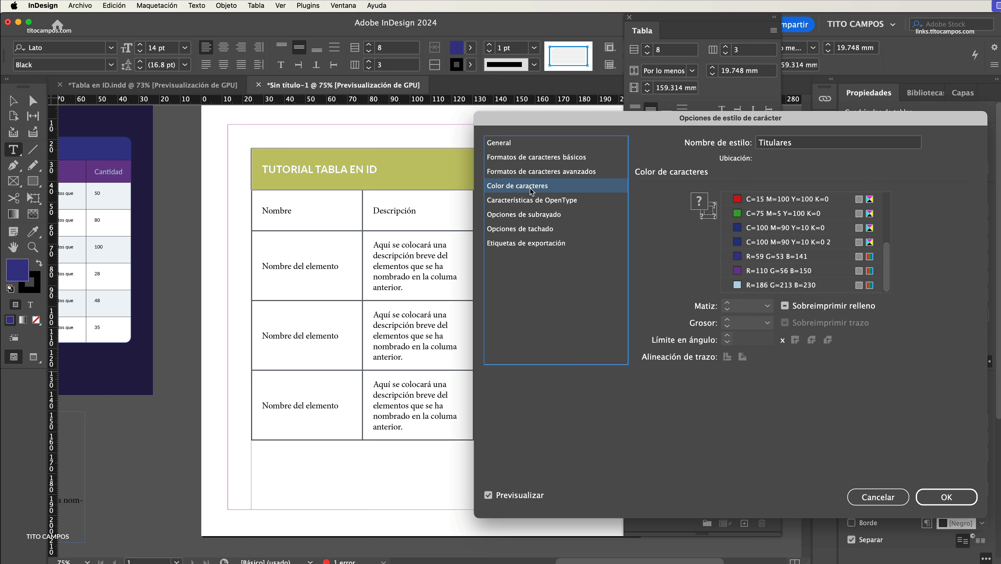
drag(888, 259, 893, 205)
click(790, 230)
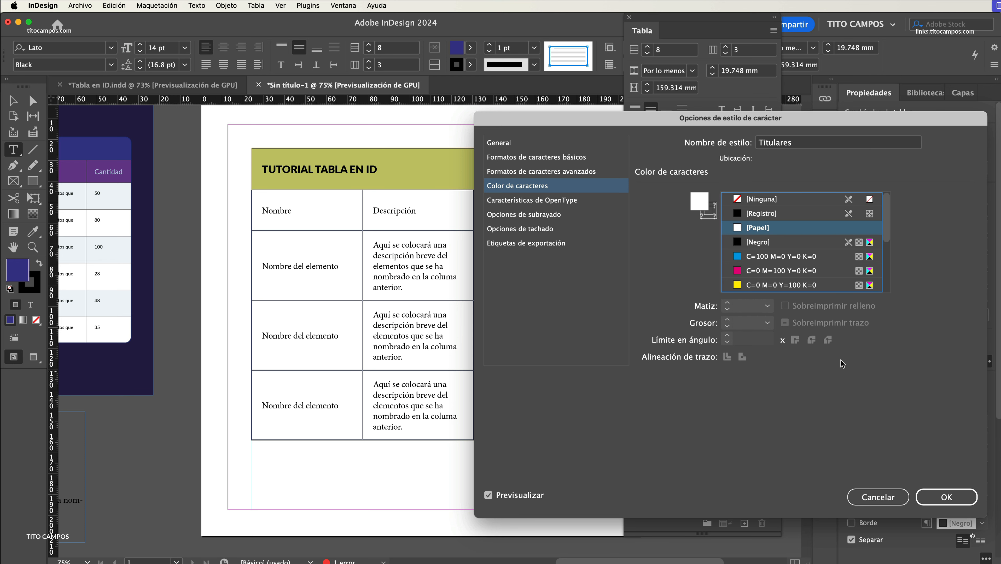
click(936, 496)
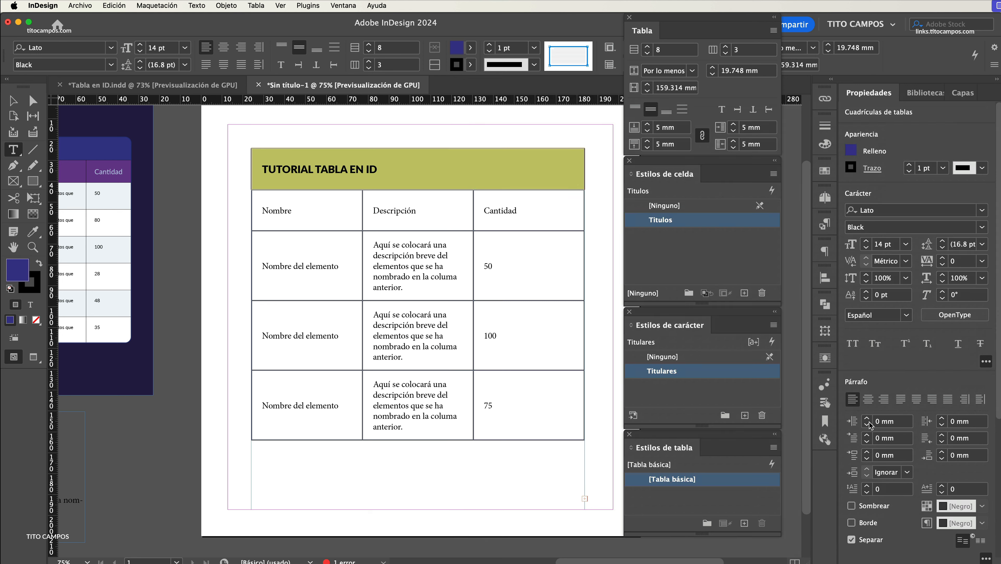
- Centre the TUTORIAL TABLA EN ID title horizontally in its cell and deselect the table
click(870, 401)
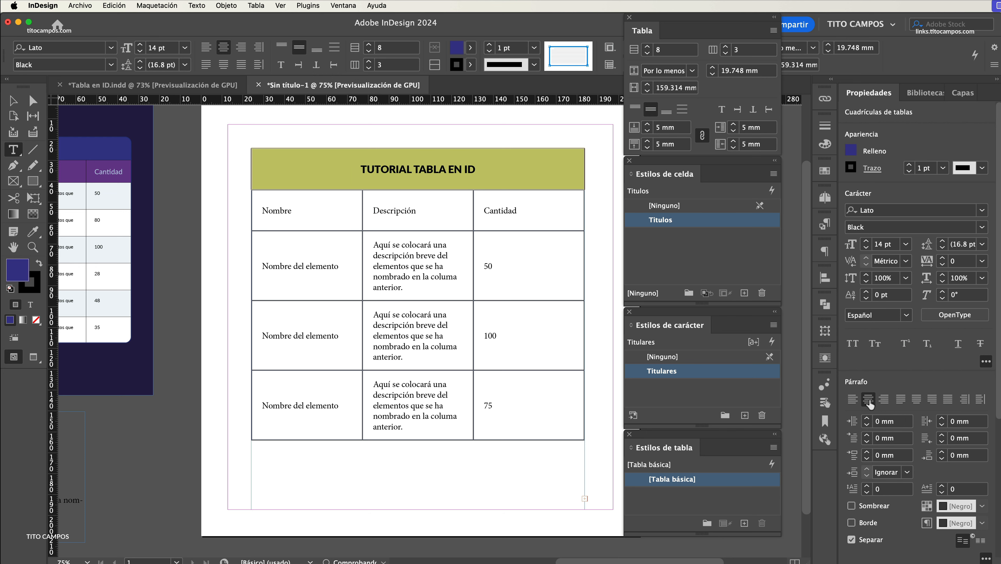
click(15, 102)
click(217, 209)
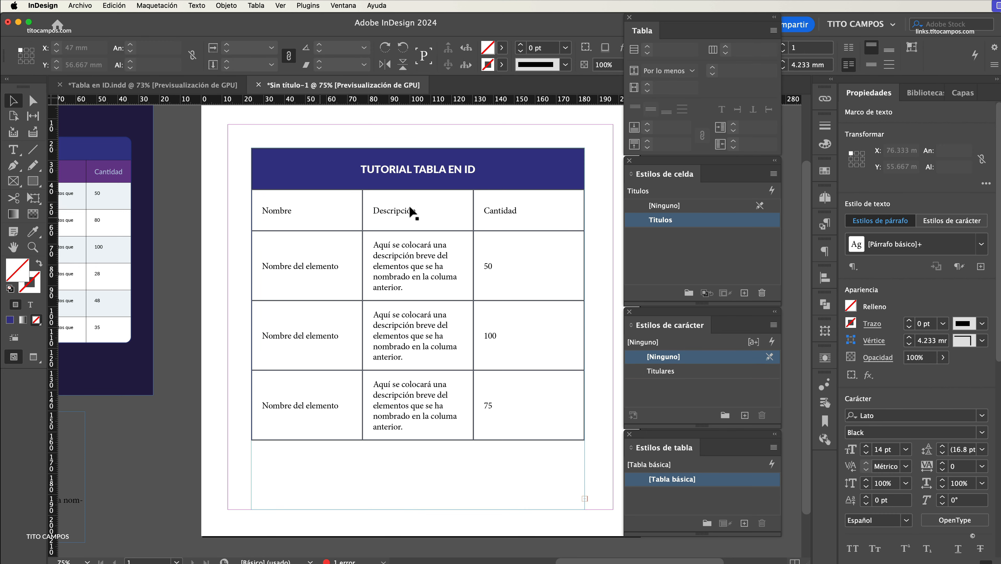
- Create a new cell style from the Nombre, Descripción and Cantidad row and name it Subtitulos
key(space)
drag(218, 241, 340, 270)
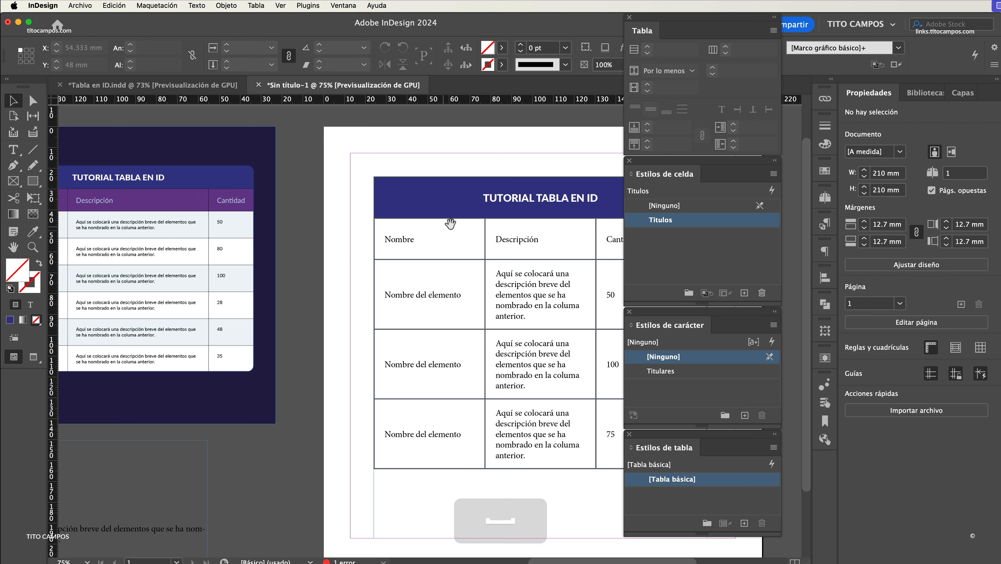
drag(160, 188, 210, 197)
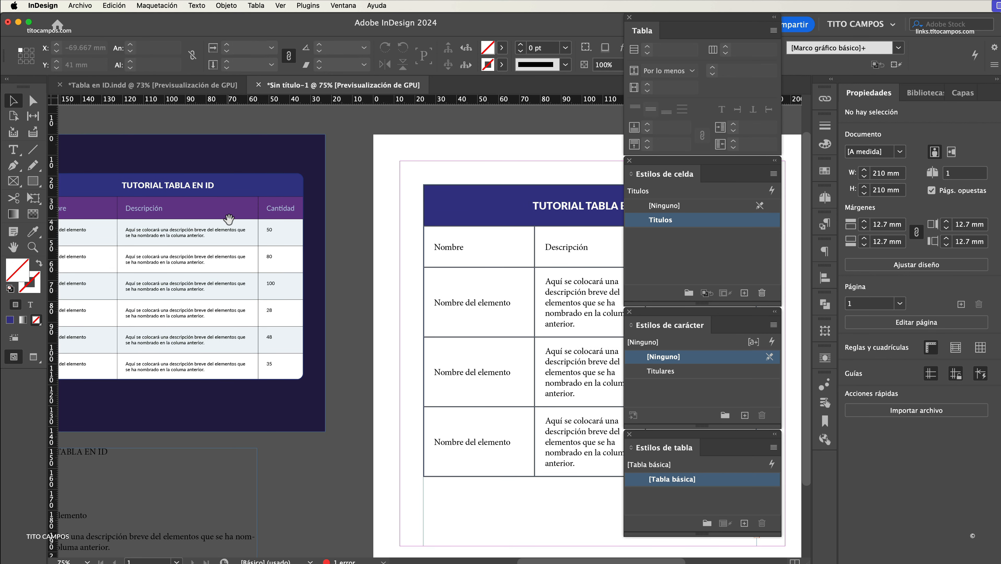
drag(464, 273, 365, 253)
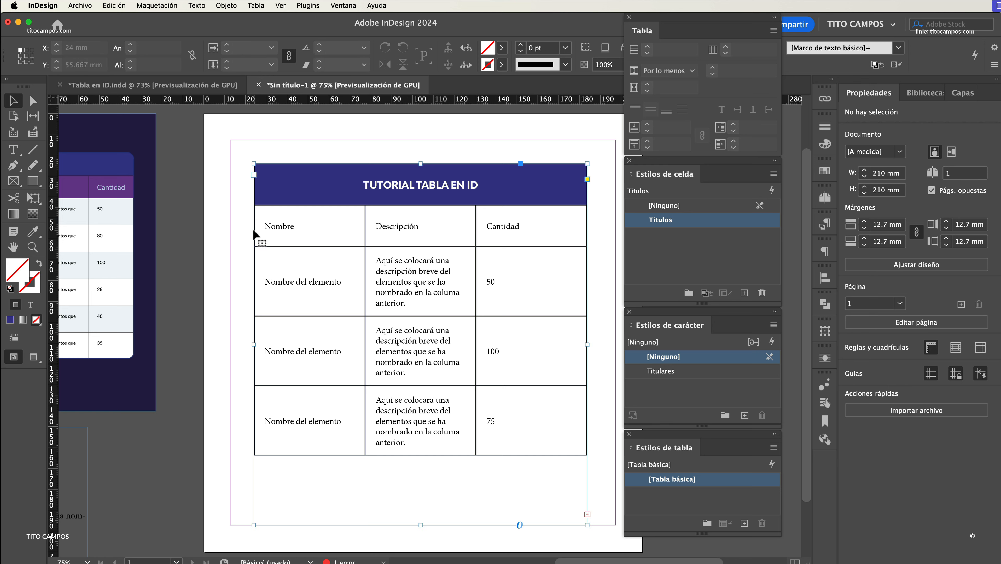
click(248, 234)
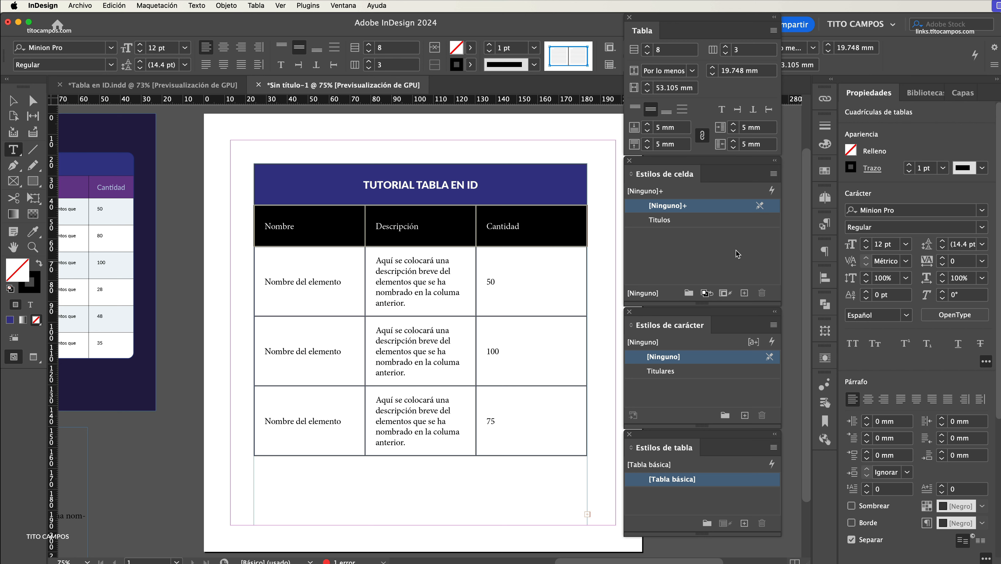
click(744, 293)
double_click(711, 221)
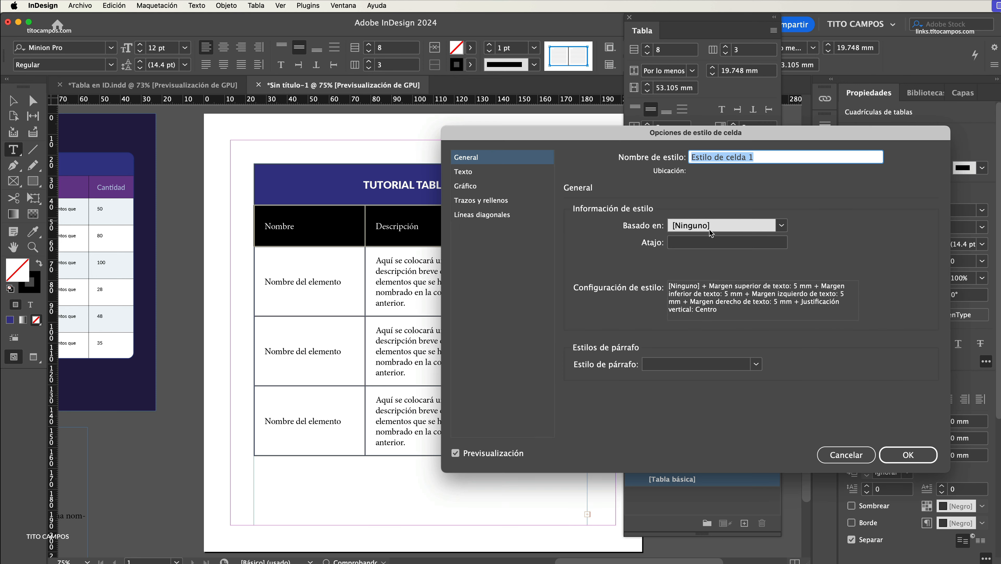
text(S)
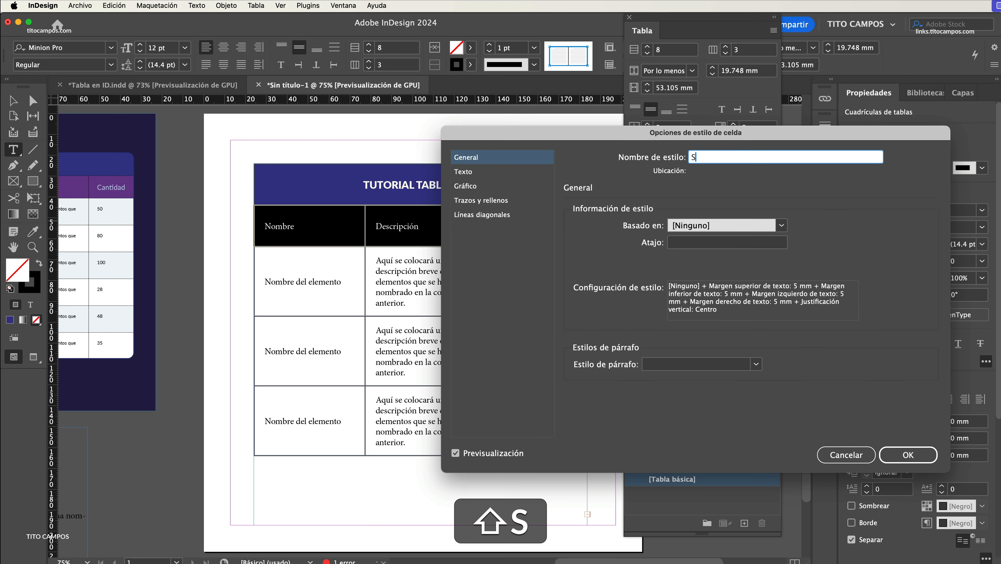
text(ubtitulis)
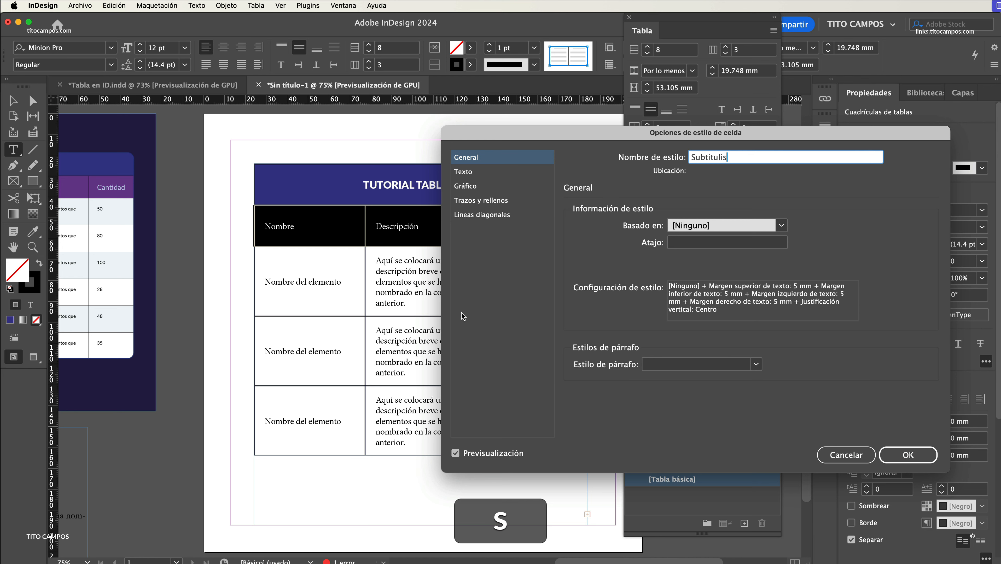
key(BackSpace)
key(BackSpace)
text(os)
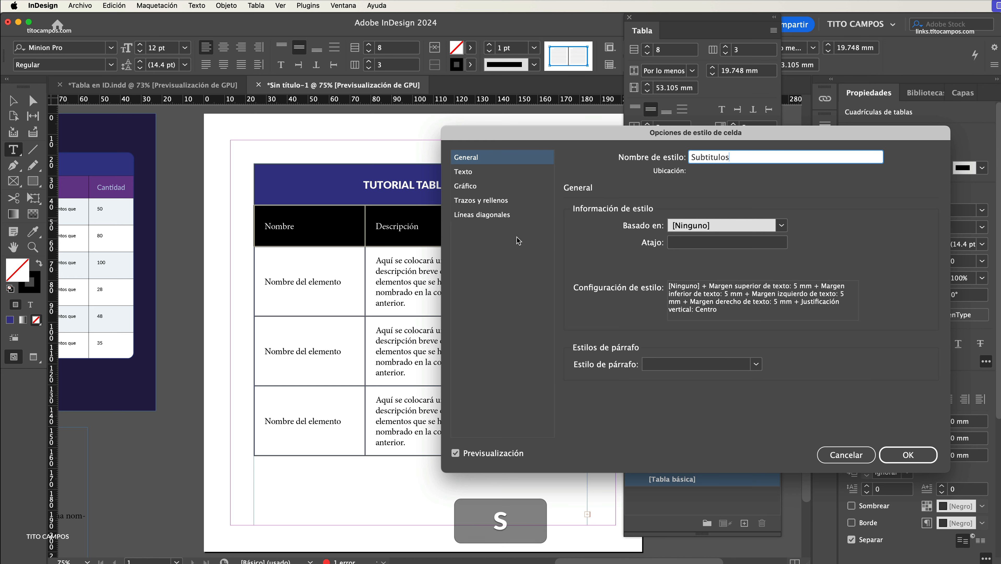
- Set the Subtitulos cell style's fill to R=110 G=56 B=150 and its stroke weight to 0.25 pt, accepting the options
click(493, 201)
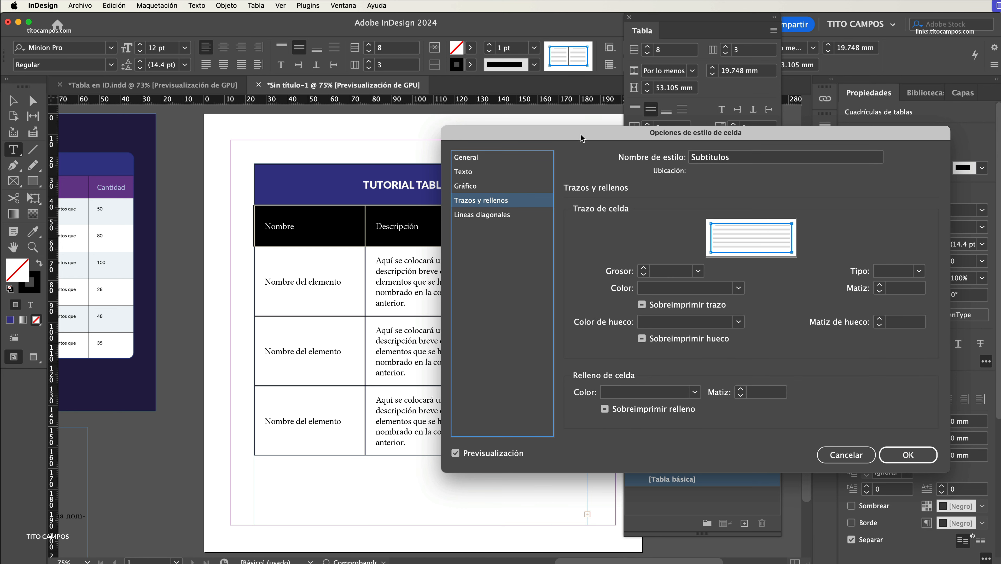
drag(580, 134, 572, 61)
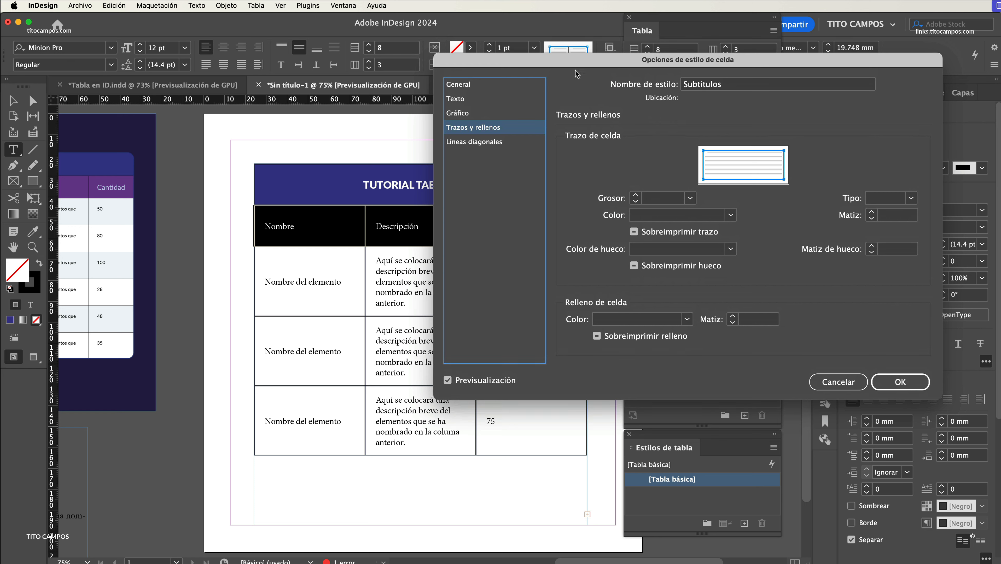
click(686, 319)
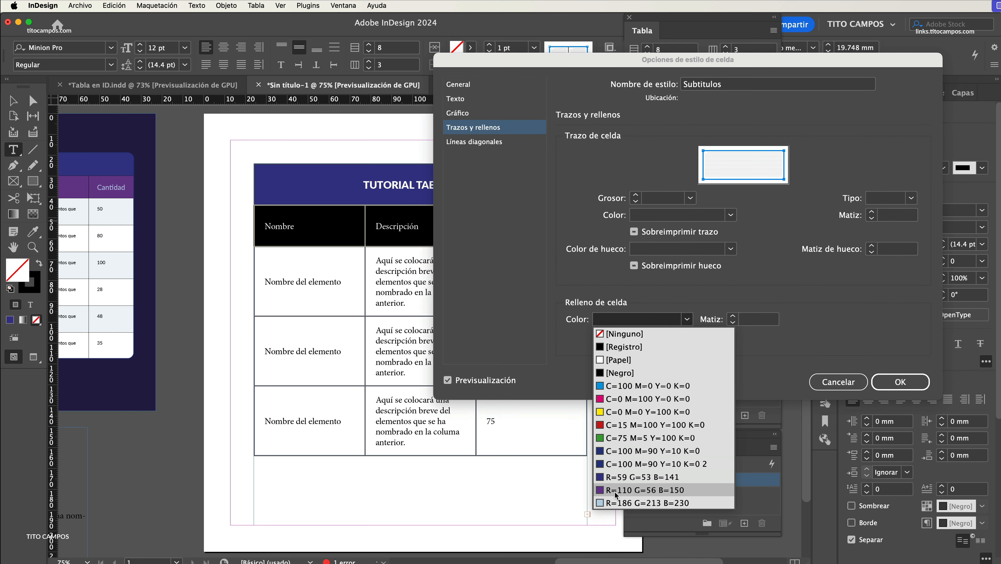
click(643, 491)
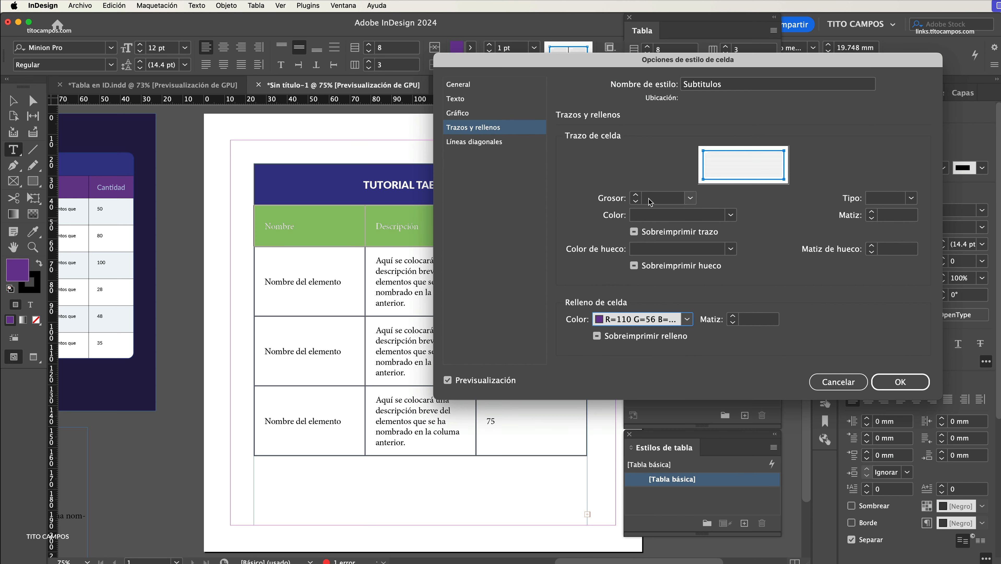
click(689, 201)
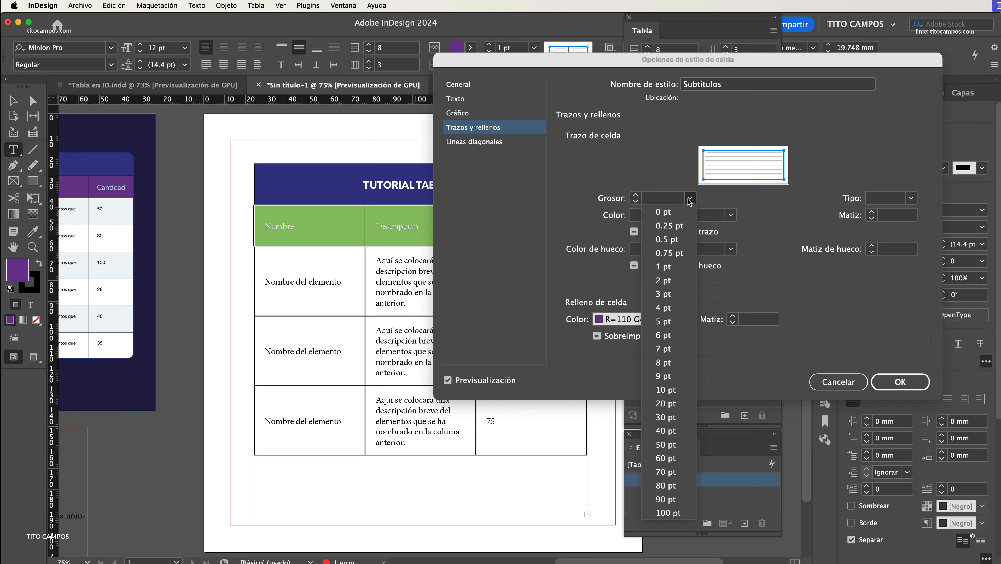
click(671, 226)
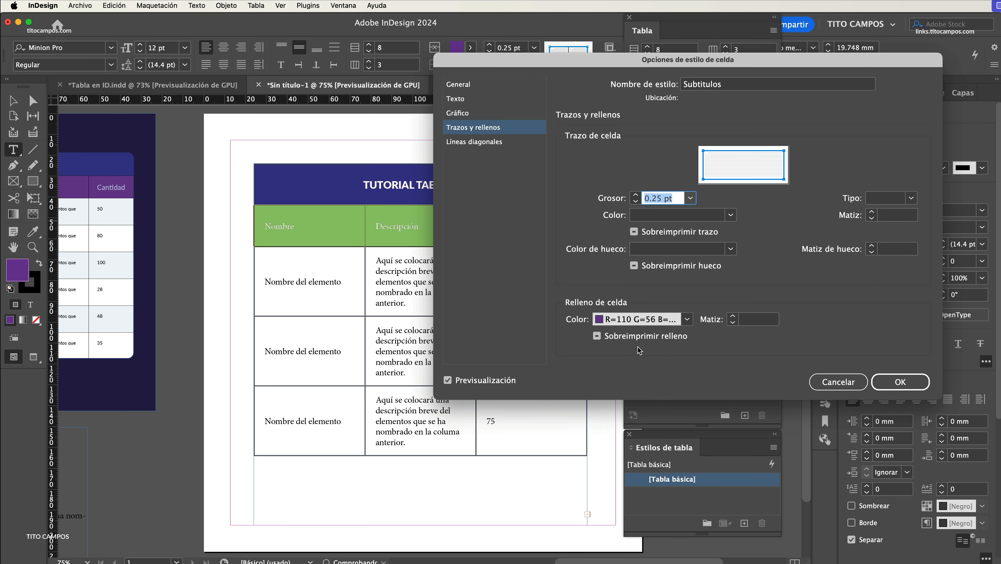
click(905, 384)
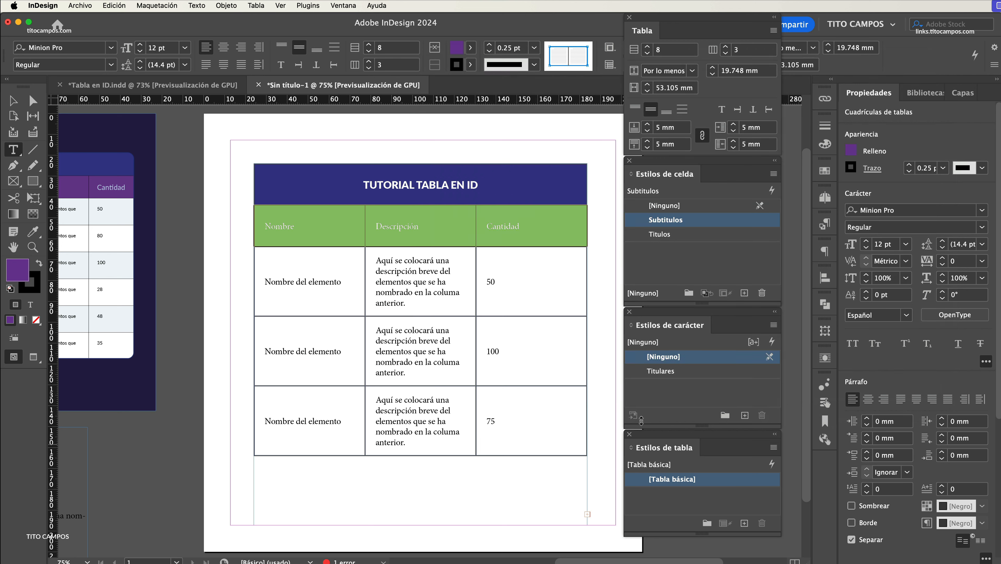
- Create a new character style for the column heading row and name it Subtitulos
click(745, 416)
double_click(717, 390)
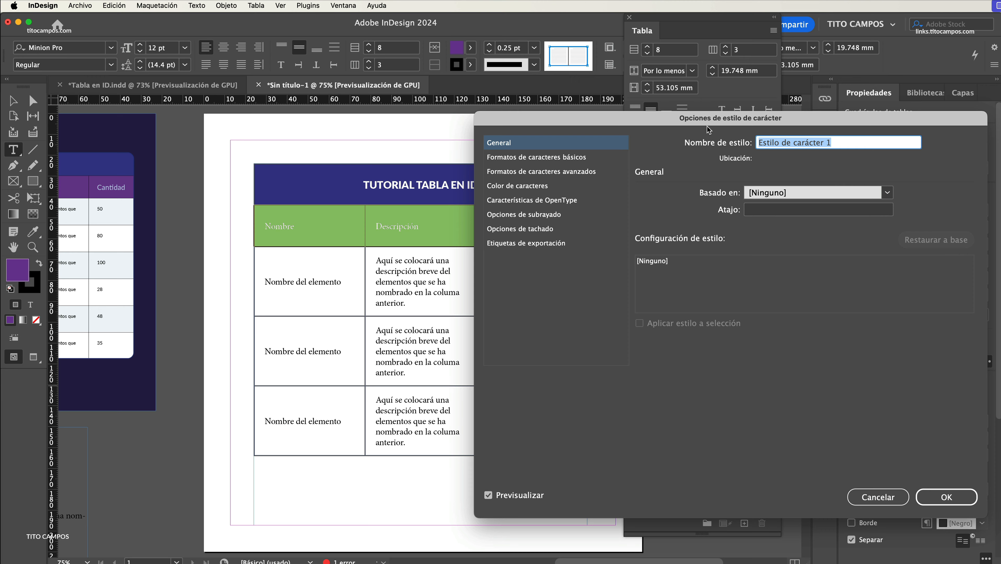
drag(708, 127, 688, 122)
key(shift)
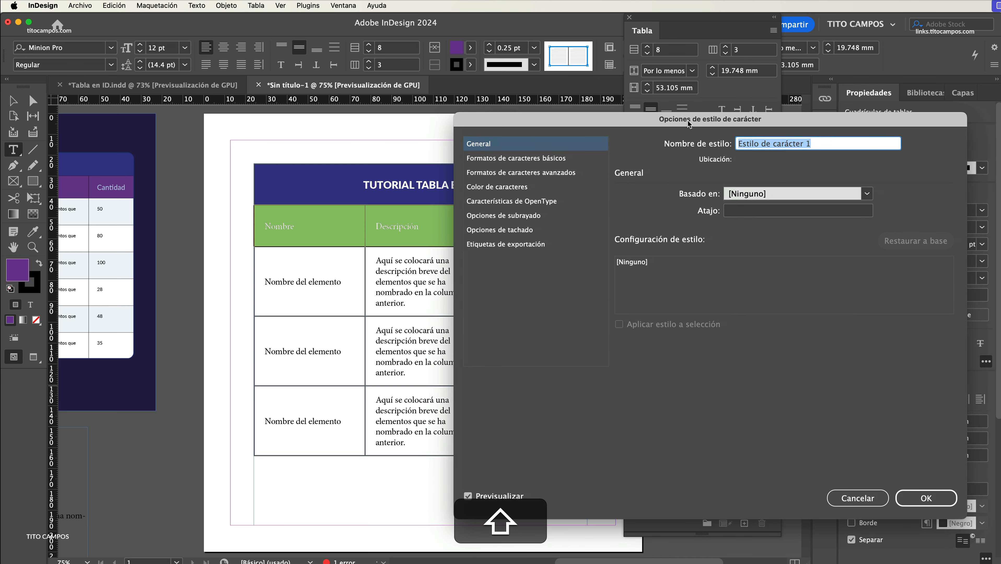
text(Subtitulos)
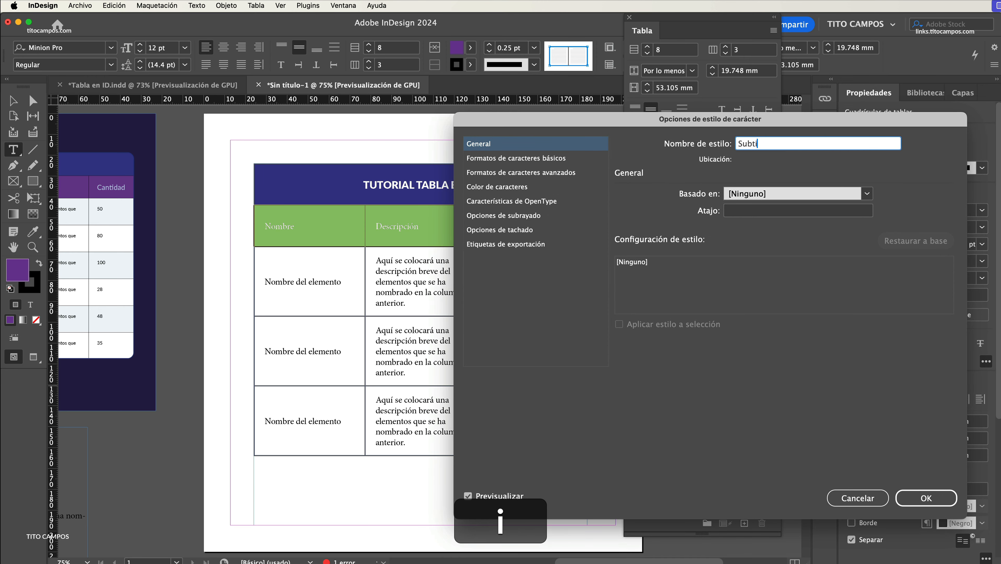
- Set the Subtitulos character style's basic formatting to the Lato font family, Regular style, at 12 pt
click(540, 159)
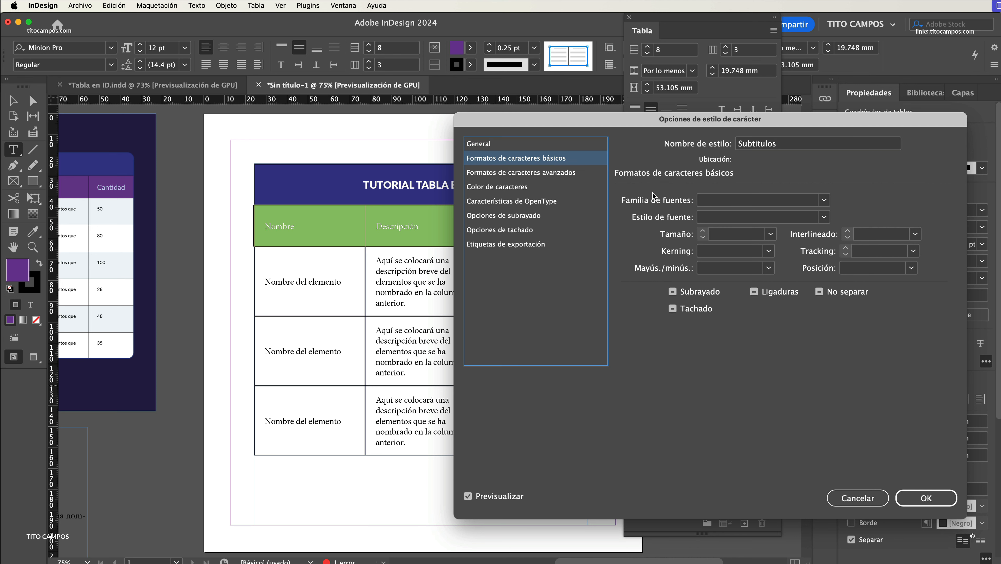
click(708, 205)
text(Lato)
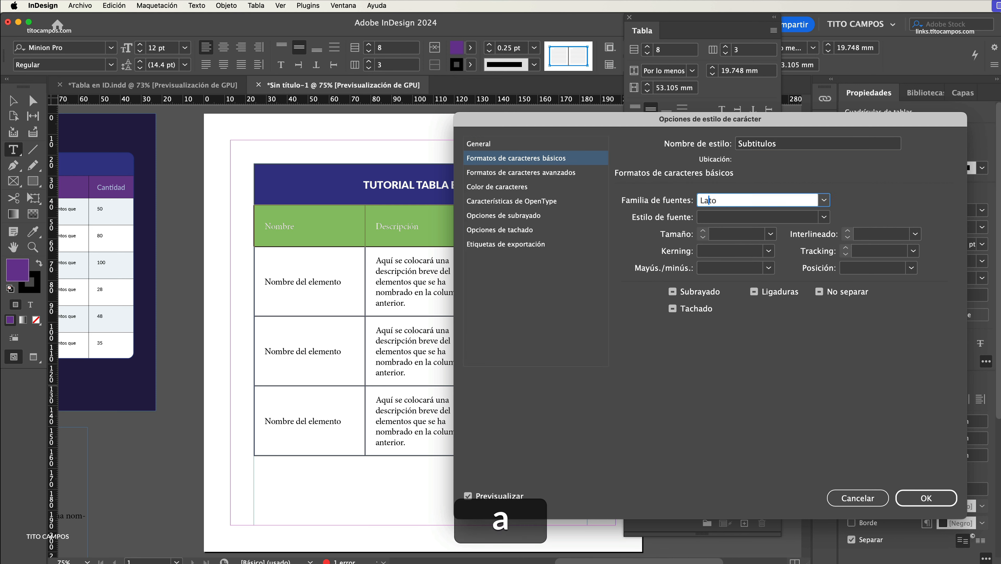
key(Tab)
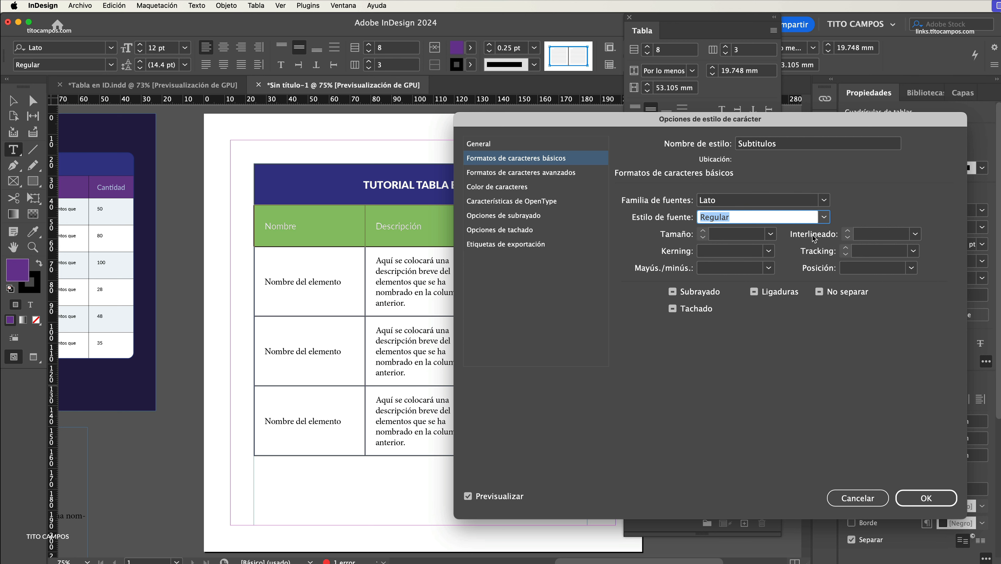
click(771, 236)
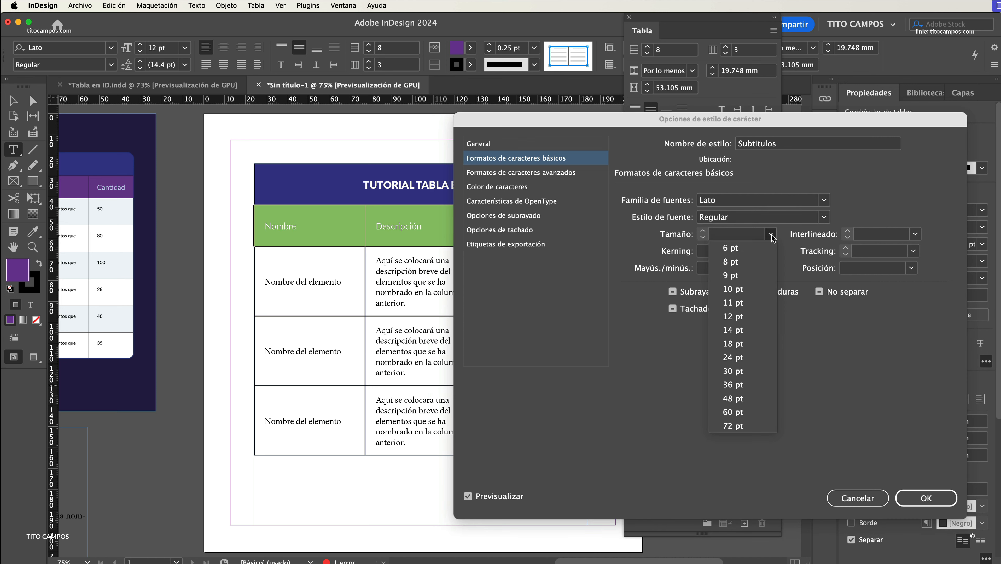
click(738, 317)
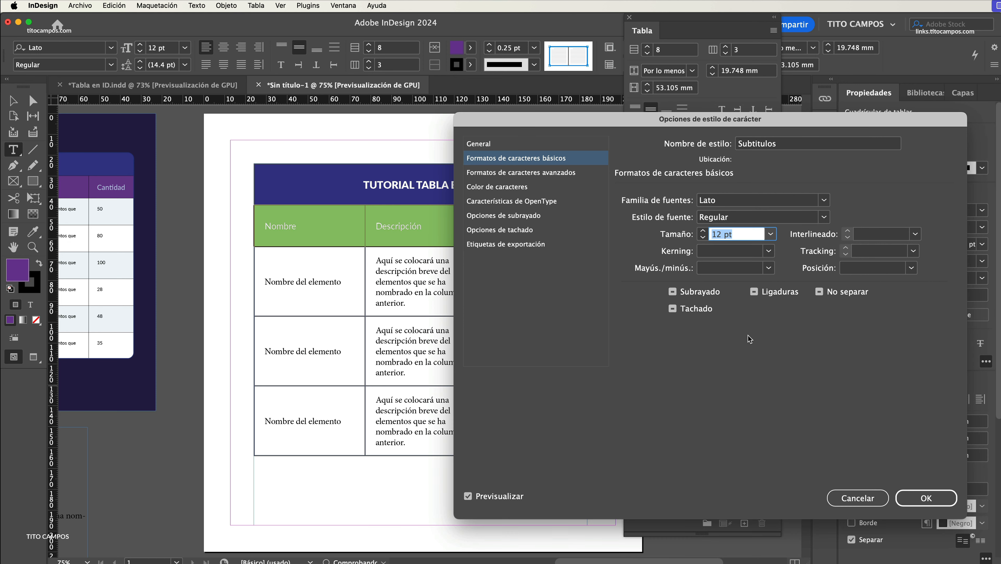
- Set the Subtitulos character style's colour to R=186 G=213 B=230, accept the options and deselect the table
click(502, 189)
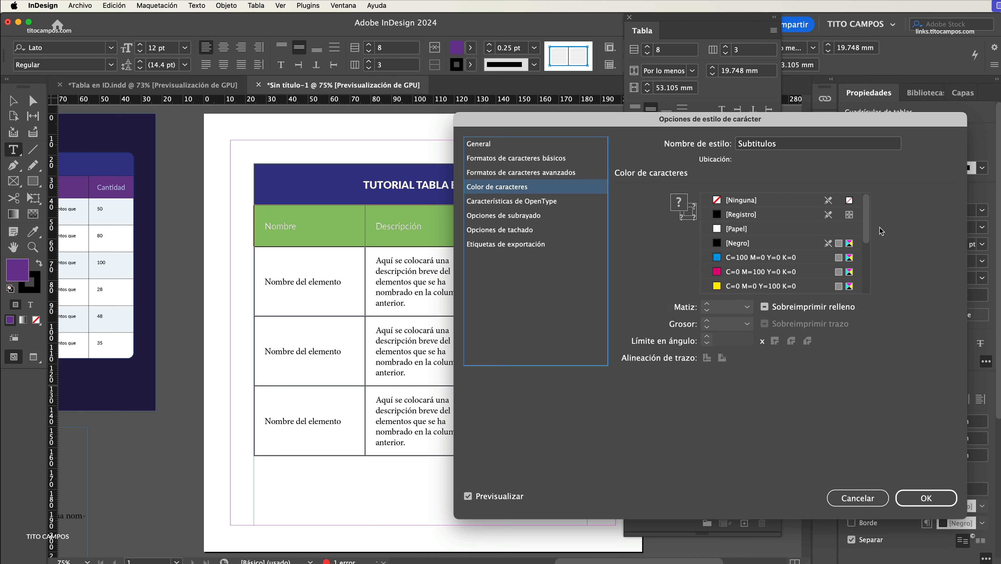
drag(868, 223, 864, 290)
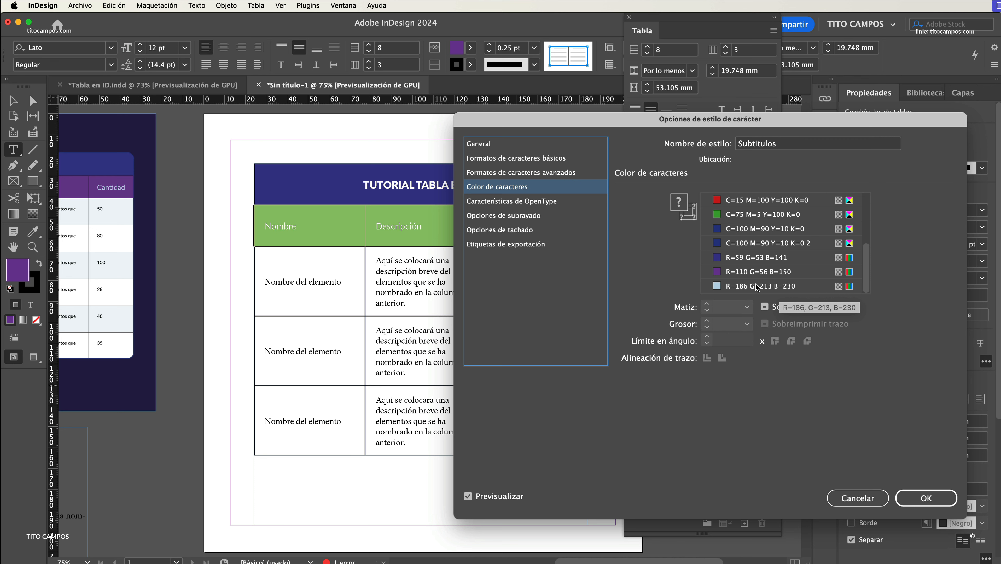
click(757, 287)
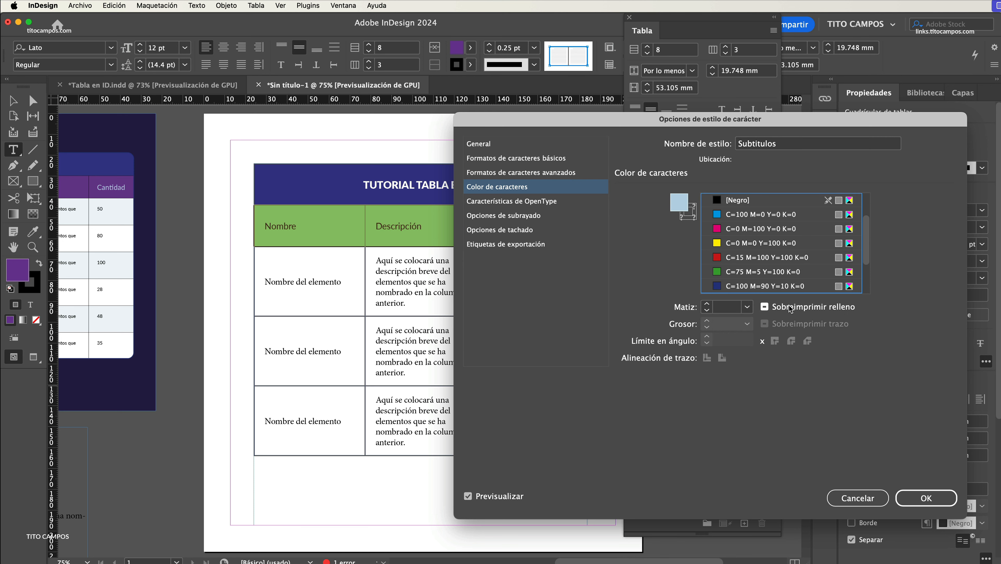
click(923, 500)
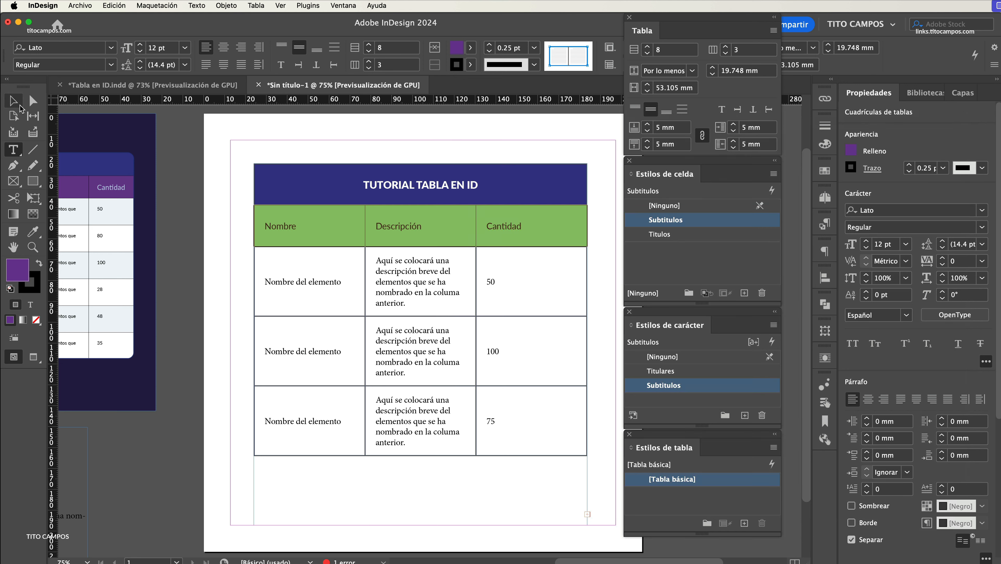
click(13, 101)
click(201, 191)
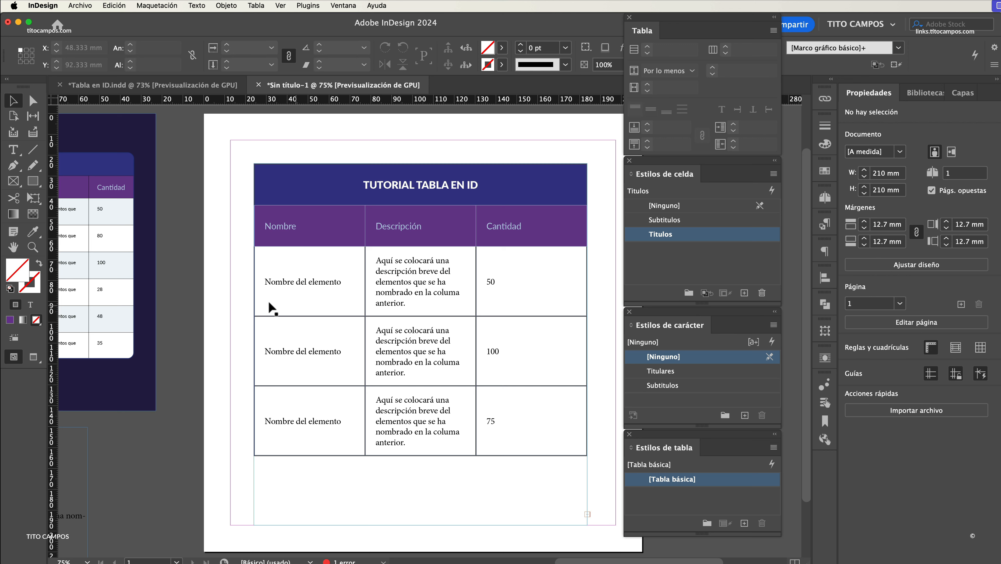
- Create a new cell style from the first item row below the column headings and name it Informacion
click(257, 294)
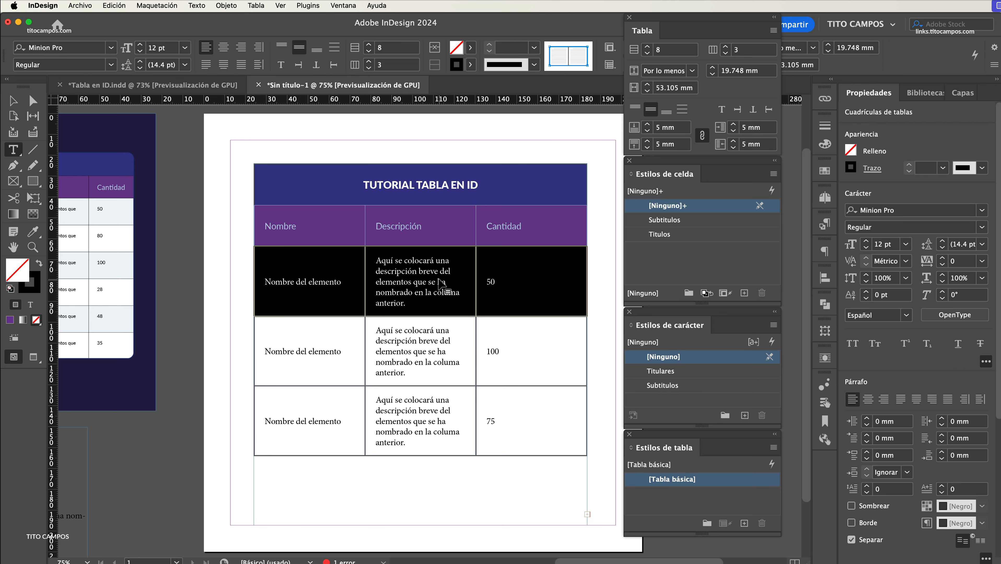
click(744, 295)
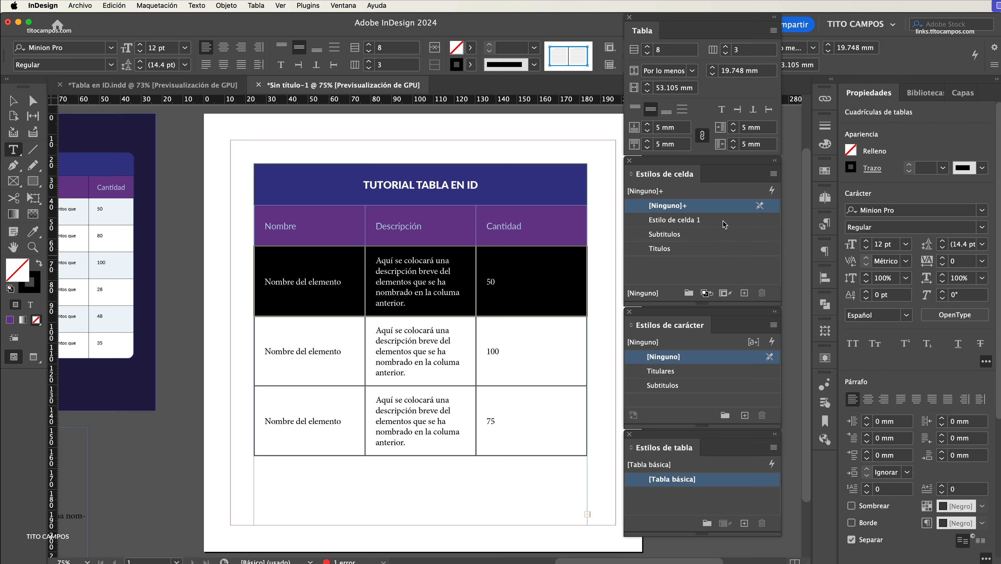
double_click(711, 227)
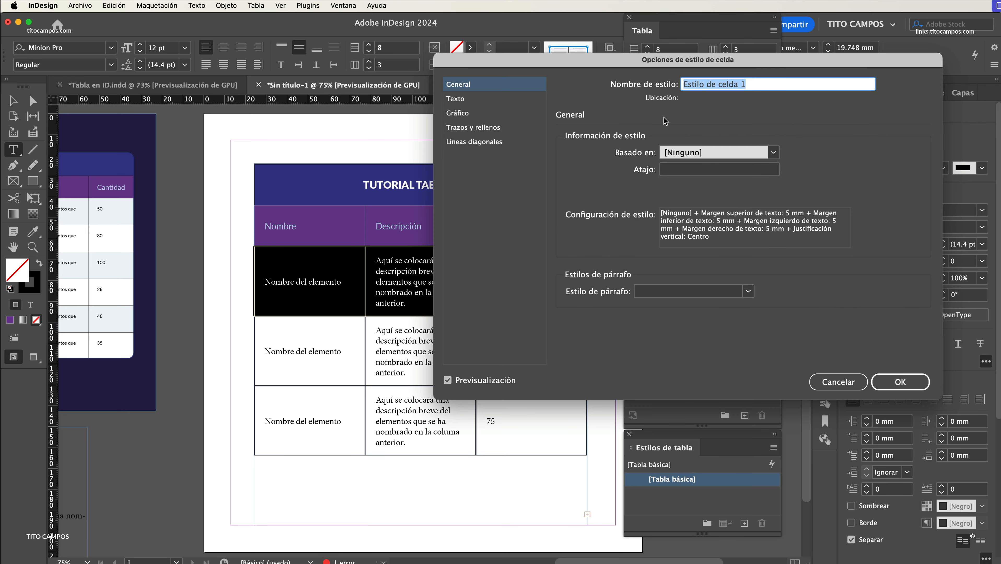
key(shift)
text(Informacion)
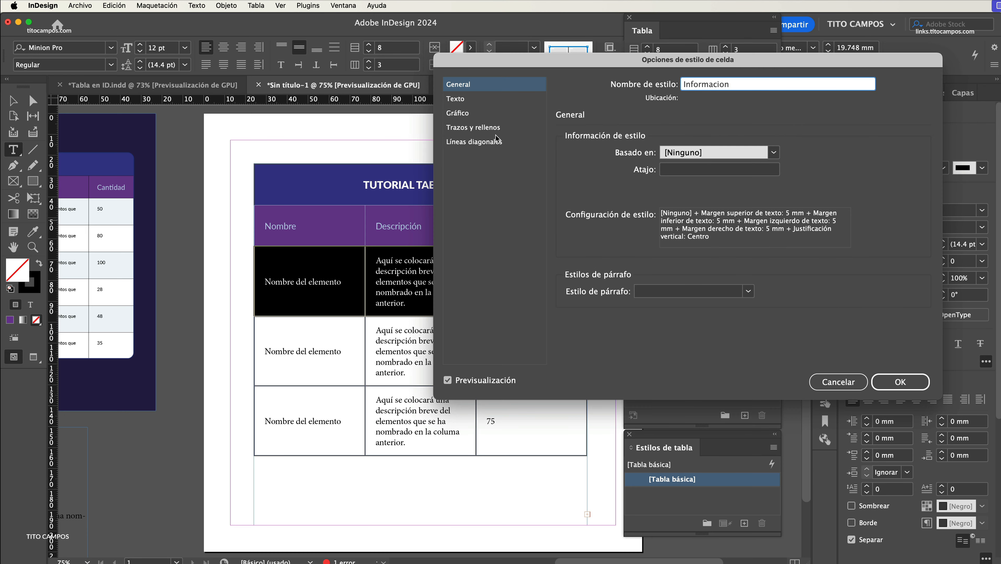
- Set the Informacion cell style's stroke weight to 0.25 pt and accept the options
click(469, 131)
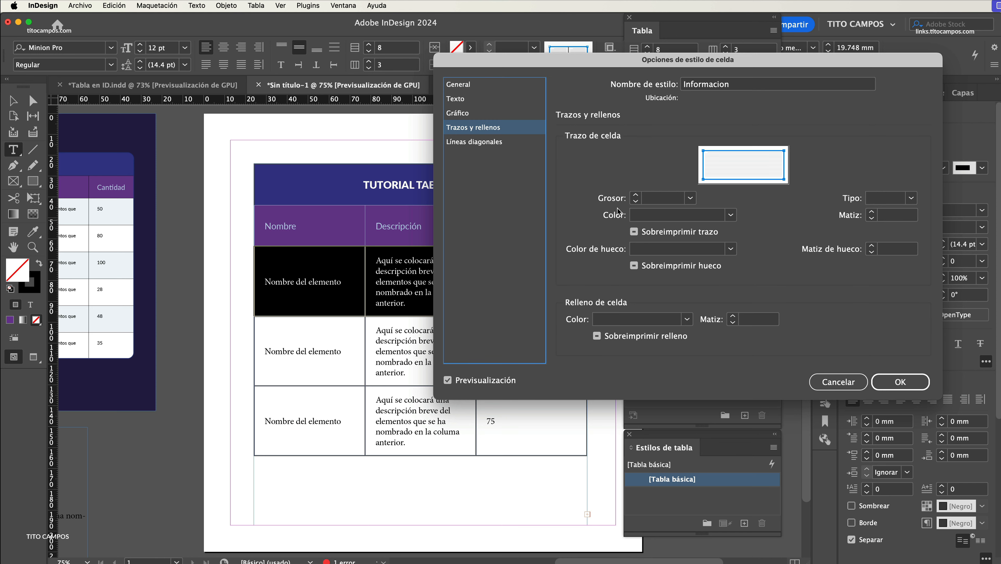
click(690, 199)
click(682, 247)
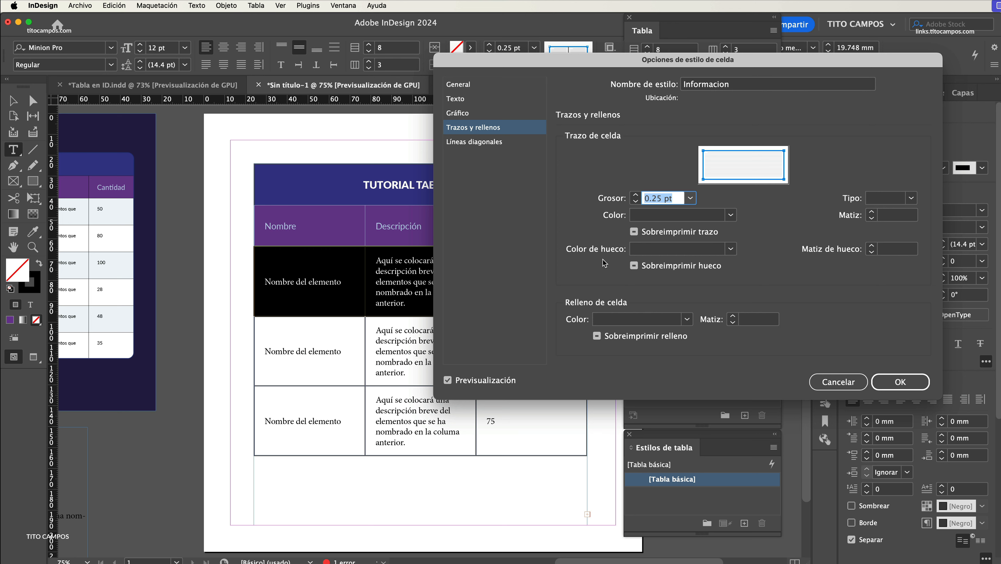
click(894, 385)
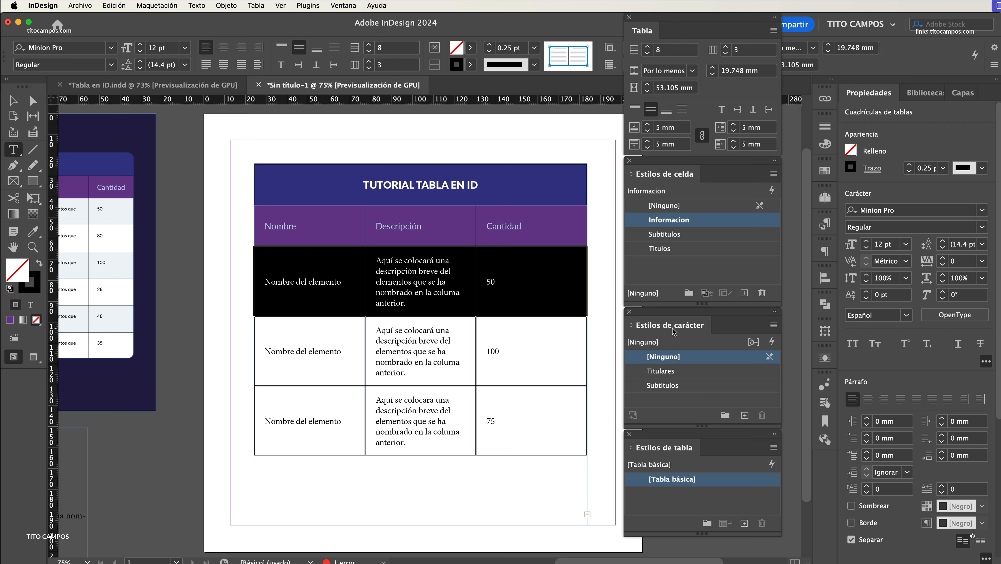
- Create a new character style for the first item row and name it Textos de Lectura
click(745, 416)
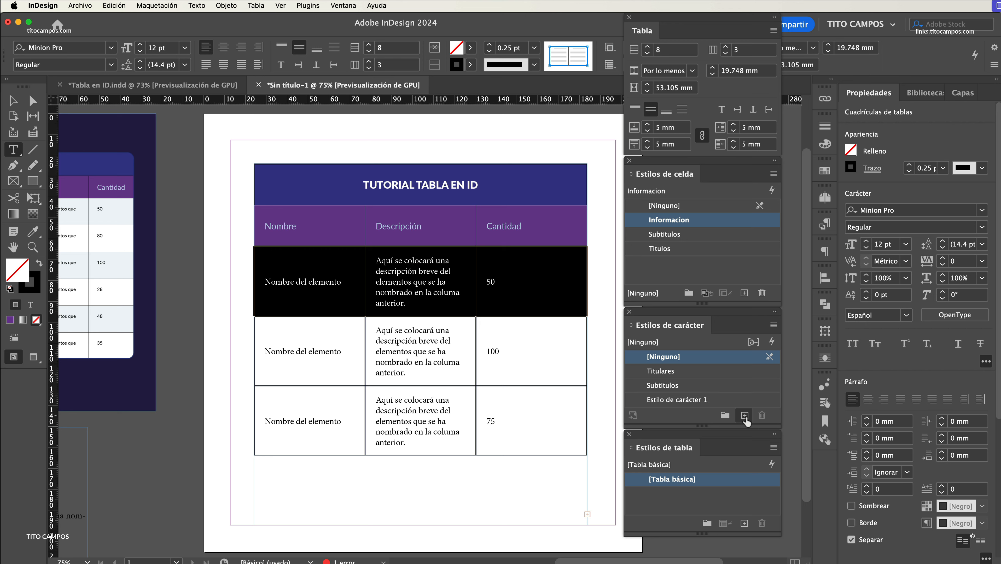
double_click(714, 401)
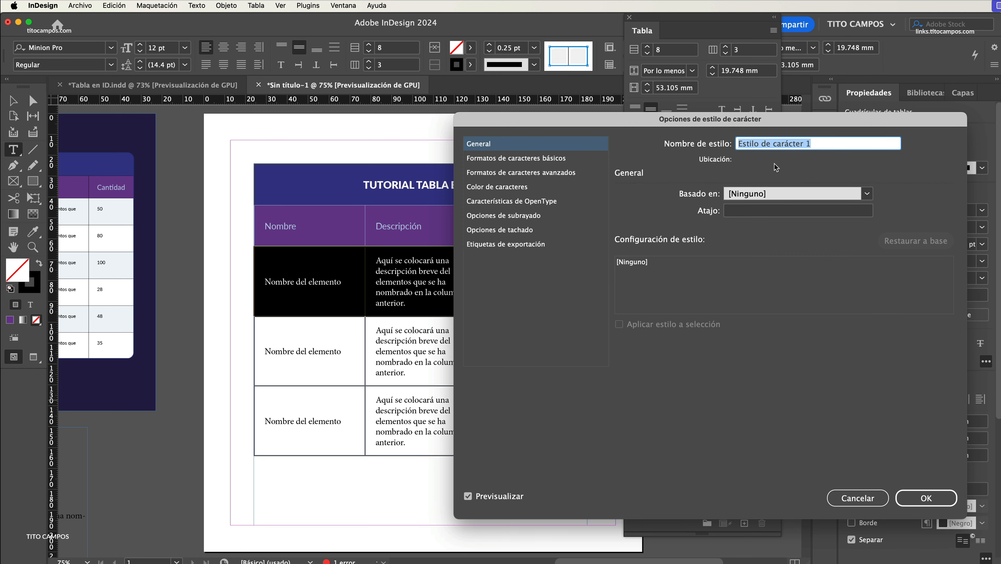
text(Textos de Lectura)
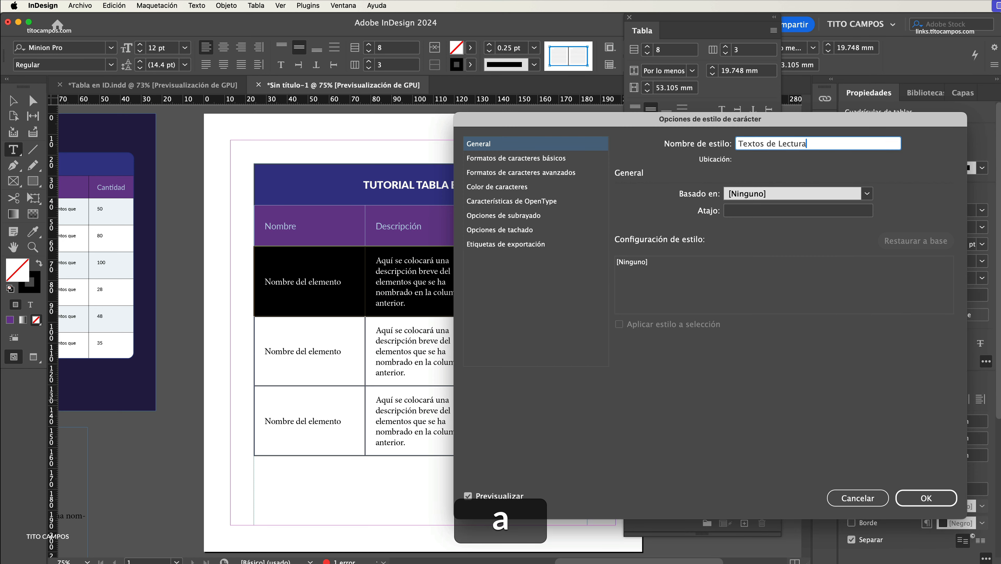
- Set the Textos de Lectura character style's basic formatting to Lato Regular at 8 pt
click(549, 159)
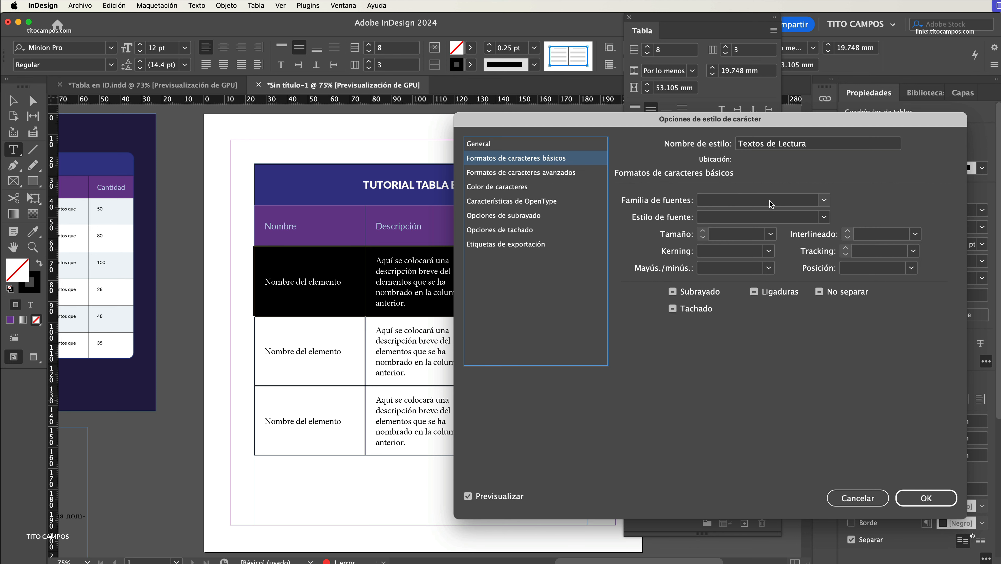
click(725, 200)
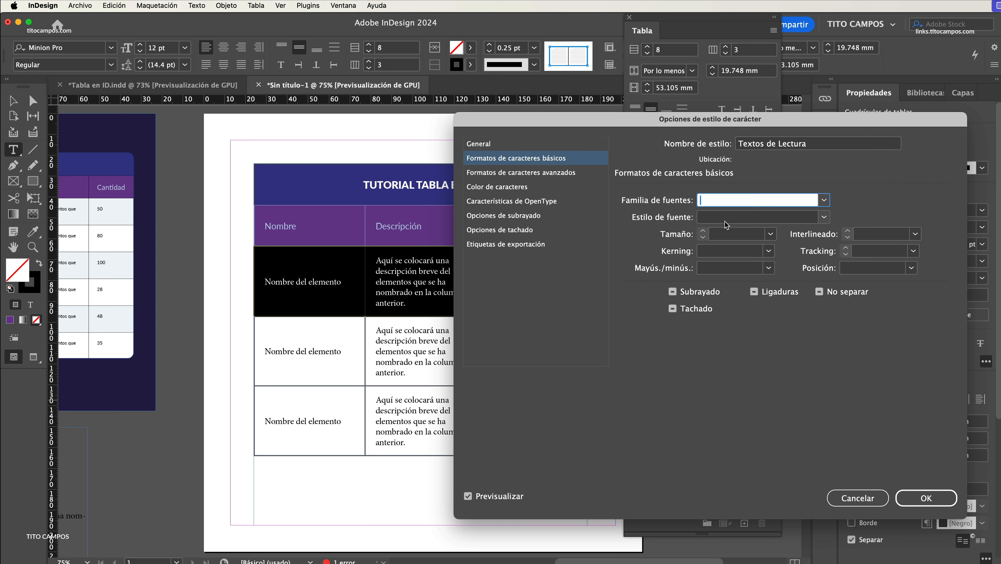
text(Lato)
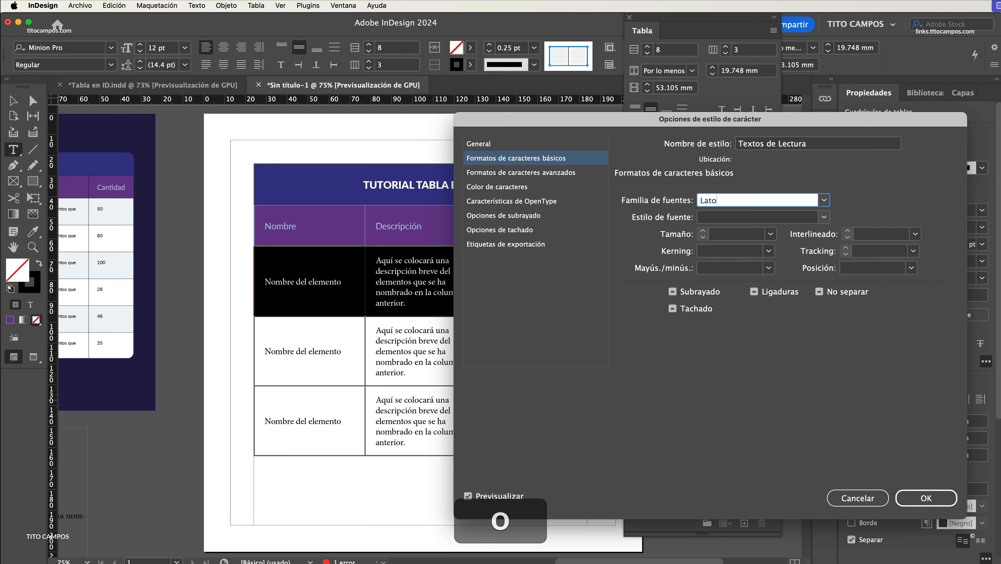
key(Tab)
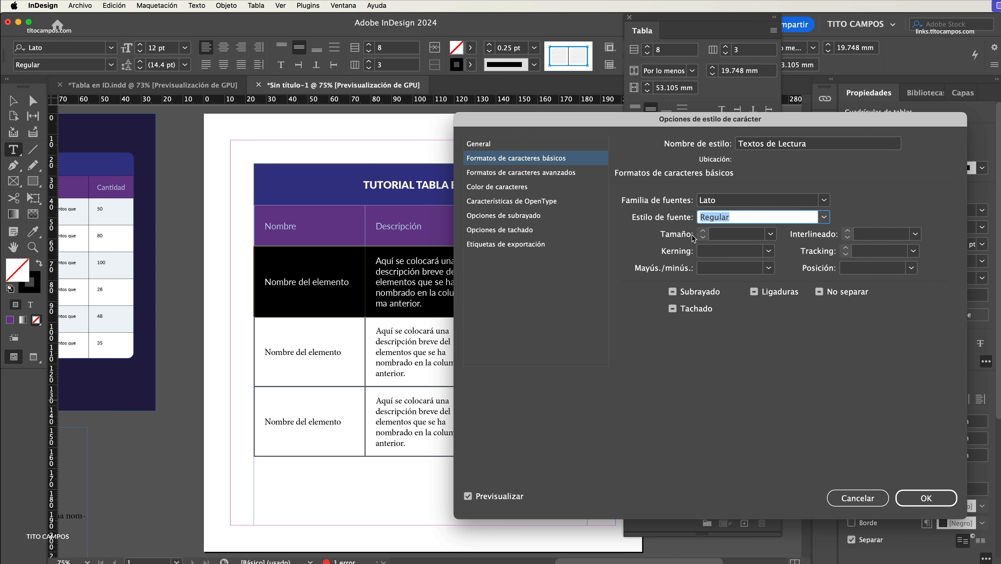
click(770, 234)
click(723, 254)
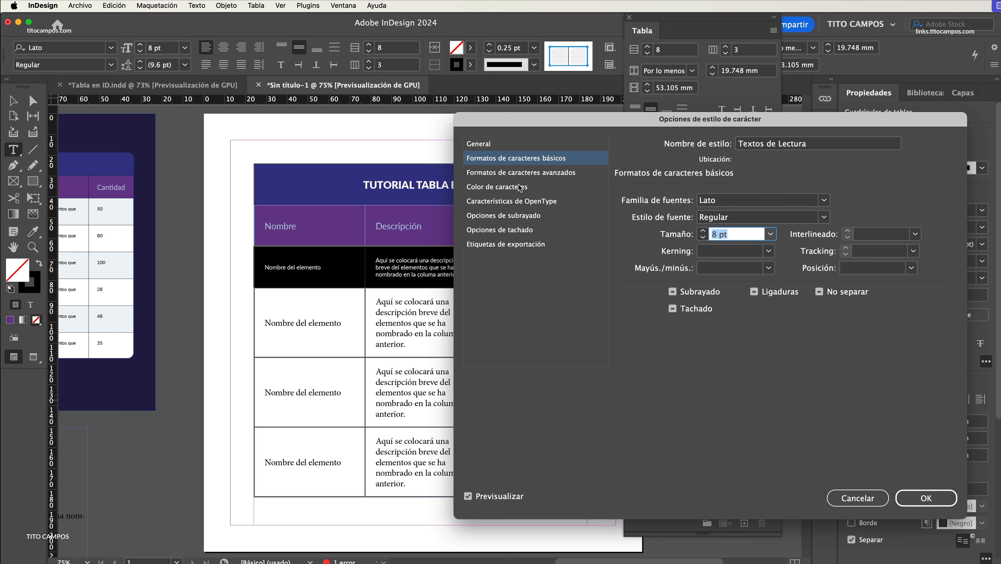
- Set the Textos de Lectura character style's colour to R=59 G=53 B=141, accept the options and deselect the table
click(510, 192)
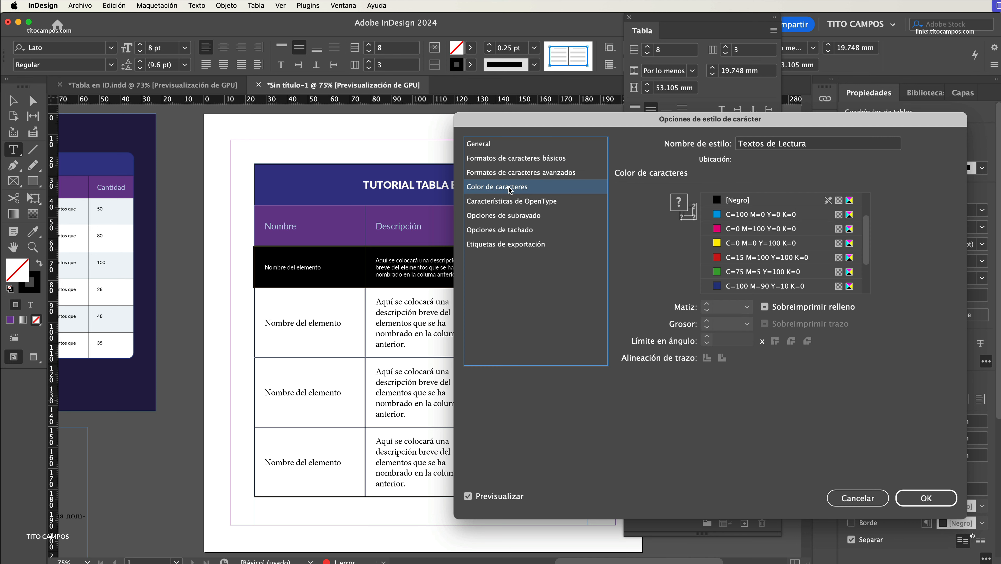
drag(866, 256, 867, 277)
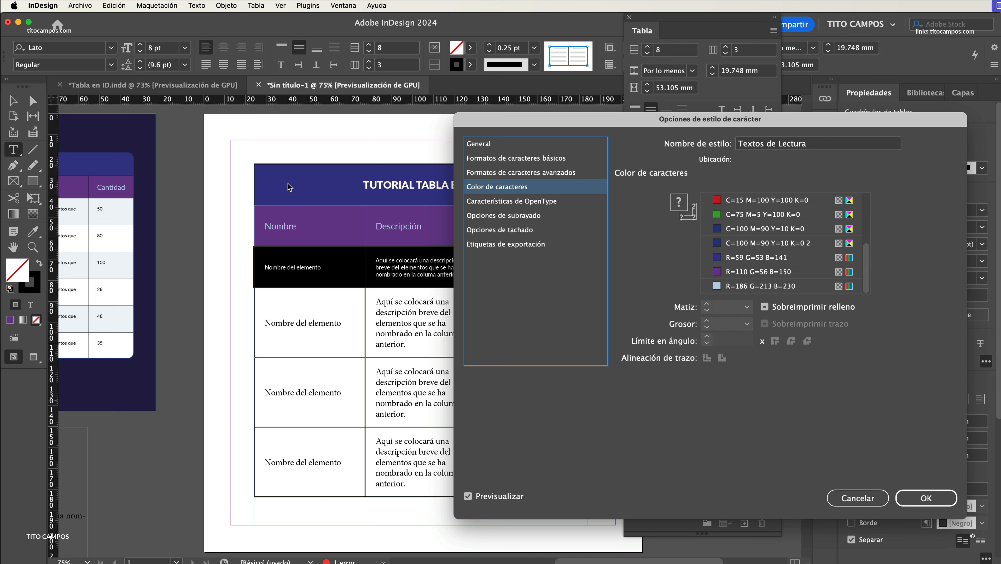
click(749, 259)
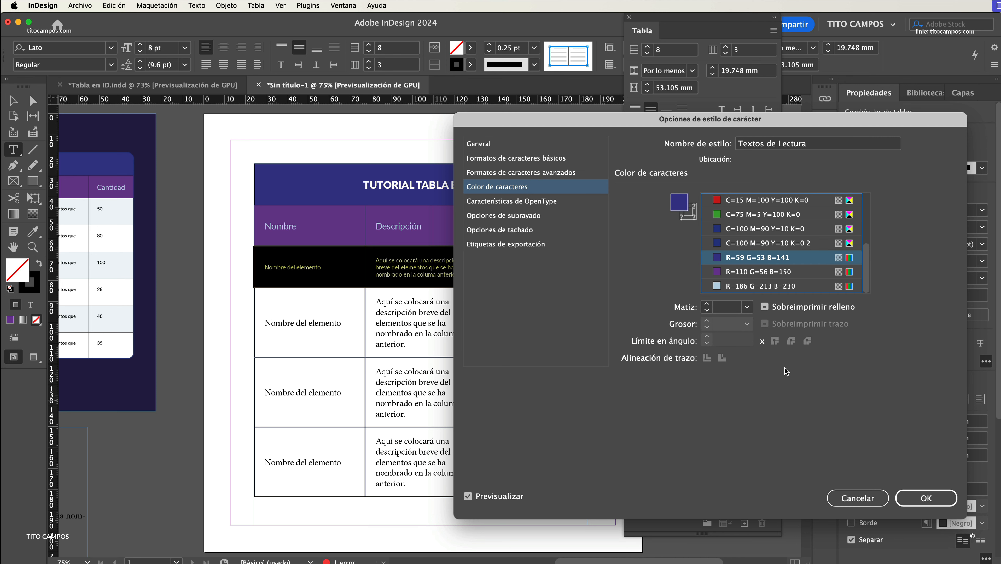
click(917, 504)
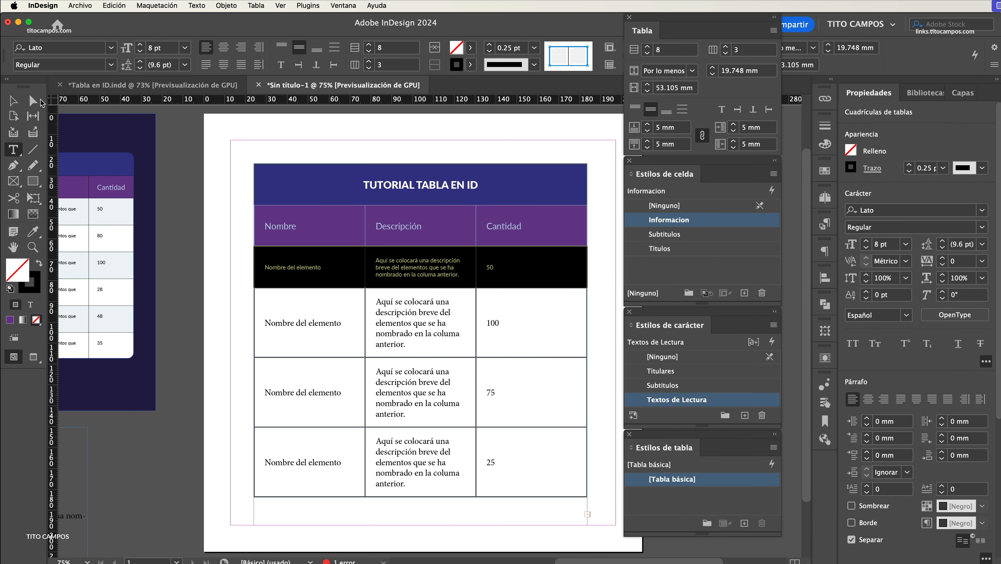
click(13, 101)
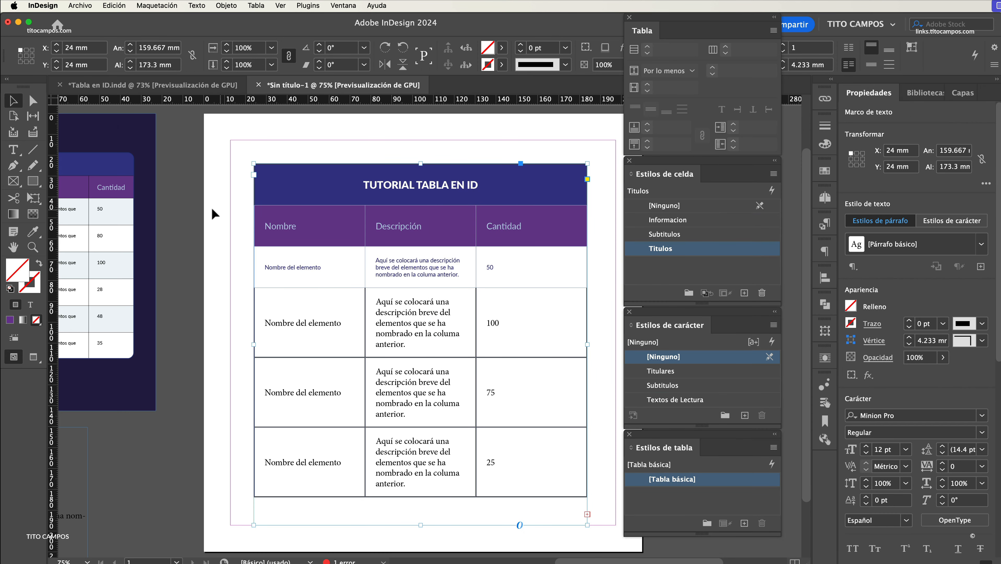
click(189, 212)
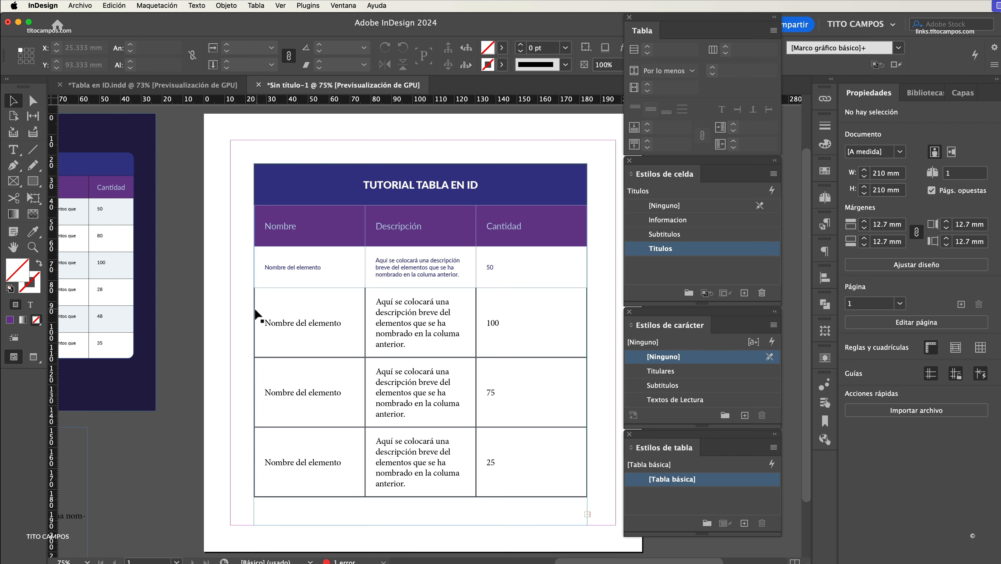
- Apply the Informacion cell style and the Textos de Lectura character style to the 100, 75 and 25 item rows
click(247, 322)
drag(248, 322, 251, 442)
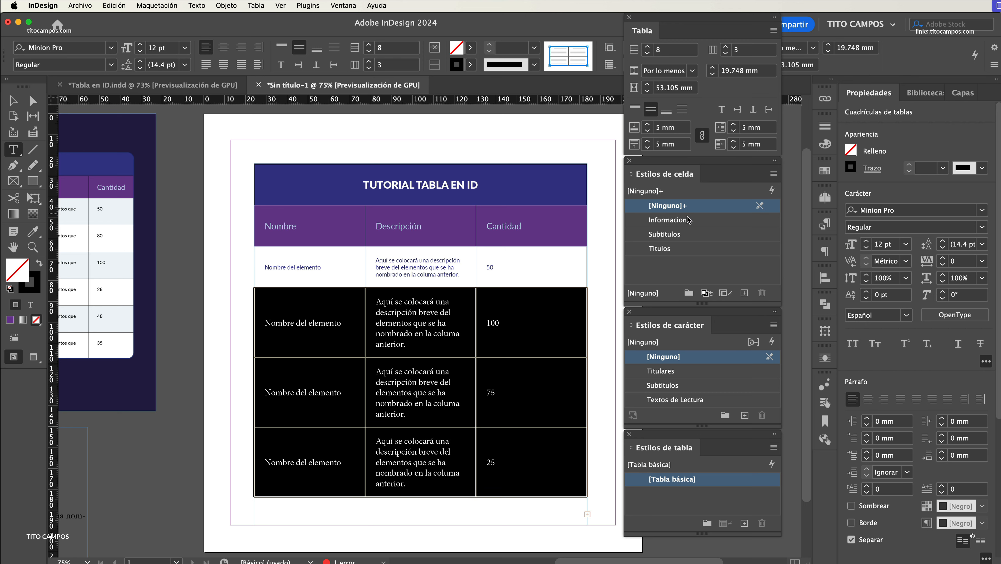
click(699, 221)
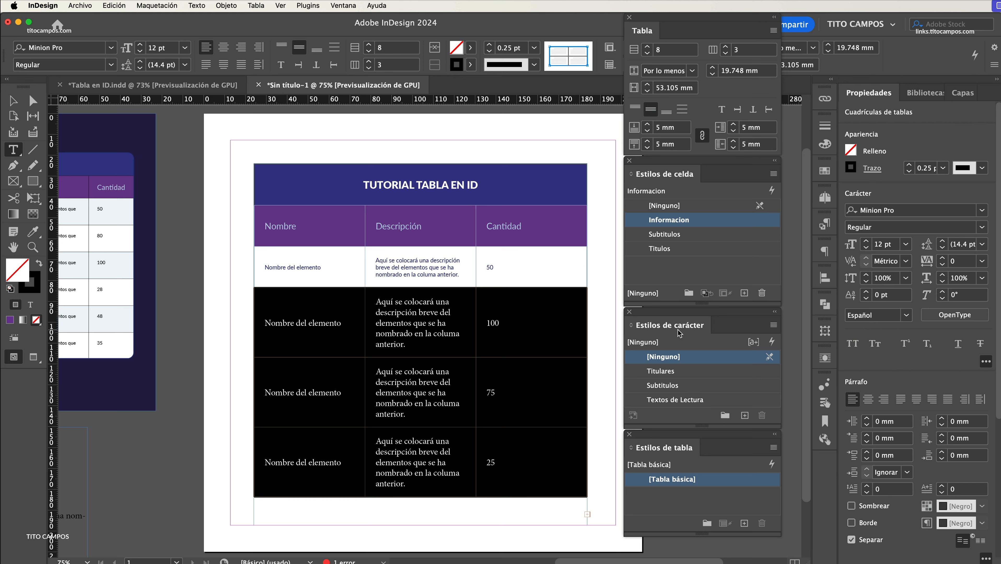
click(713, 403)
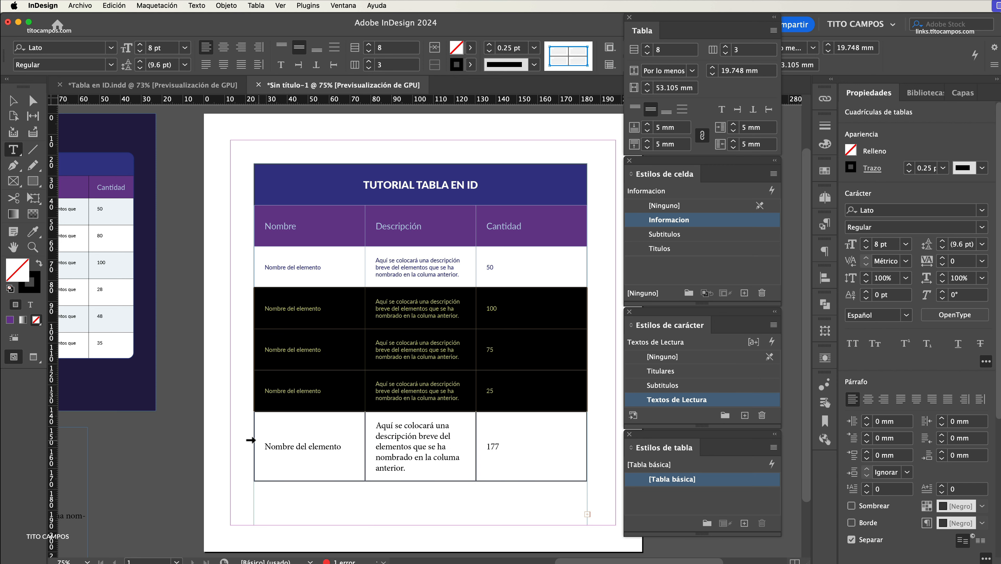
- Apply the Informacion cell style and the Textos de Lectura character style to the 177 and 263 item rows
click(250, 440)
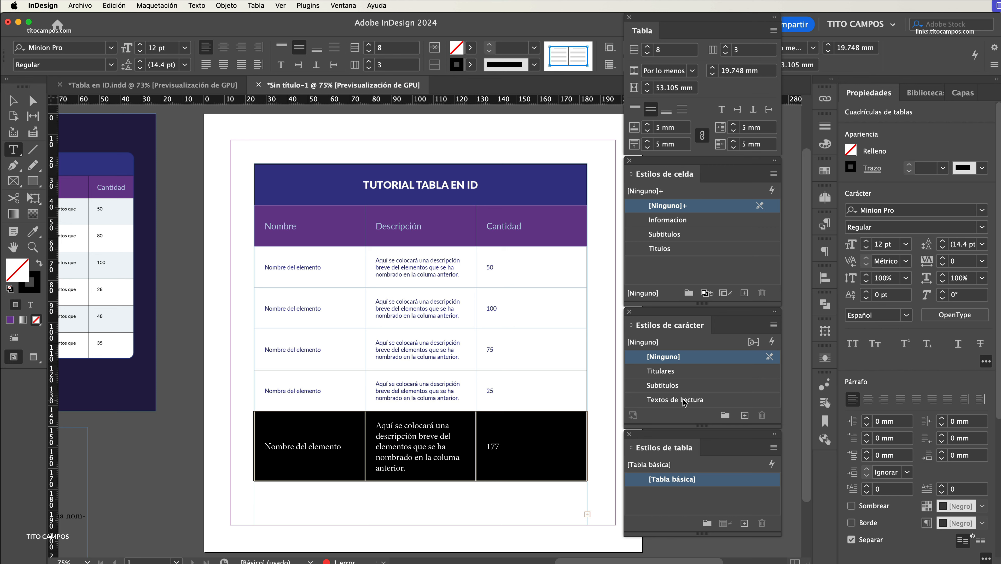
click(676, 221)
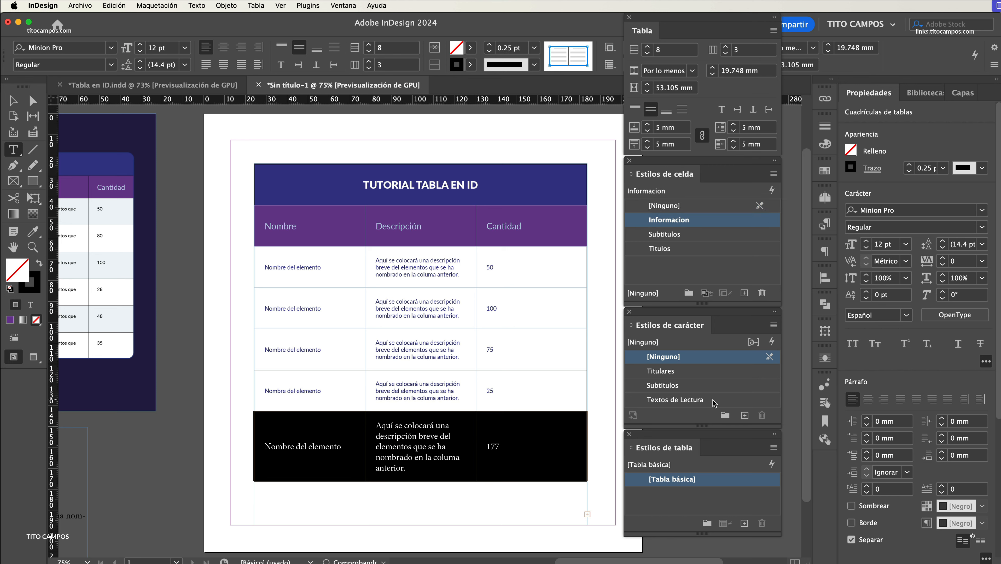
click(714, 400)
click(249, 482)
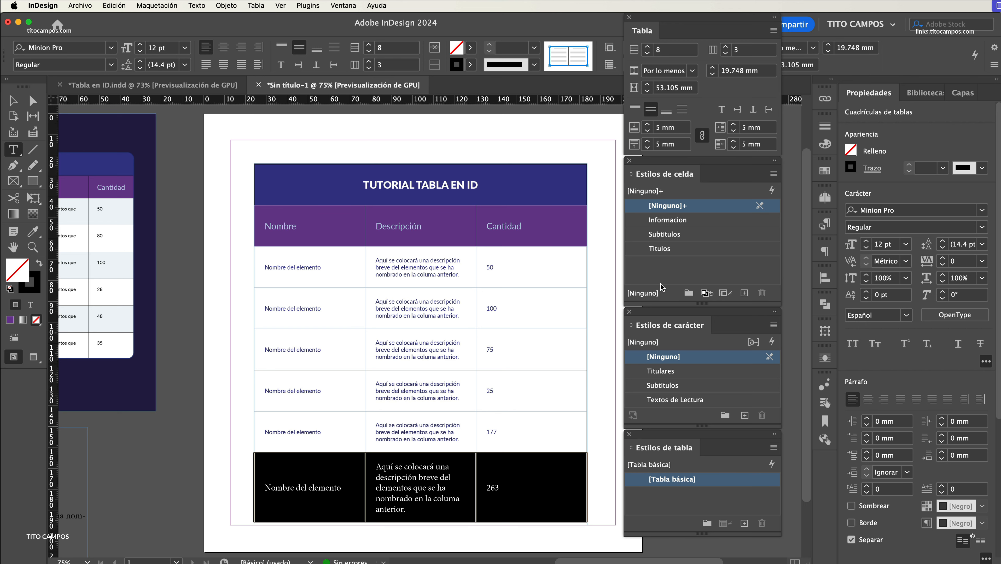
click(688, 220)
click(693, 400)
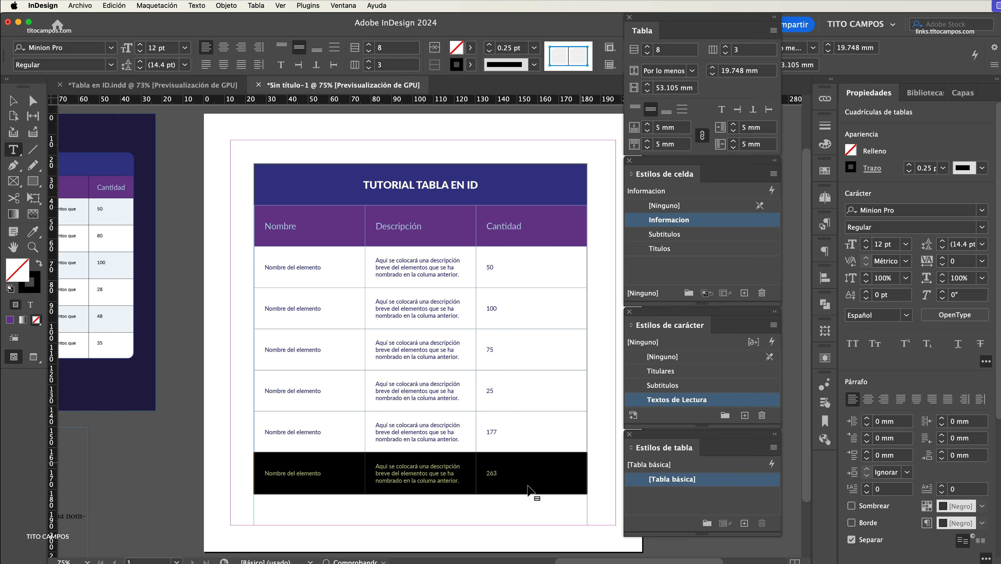
- Shorten the table's text frame to about 160 mm high so it ends just below the last row
click(13, 101)
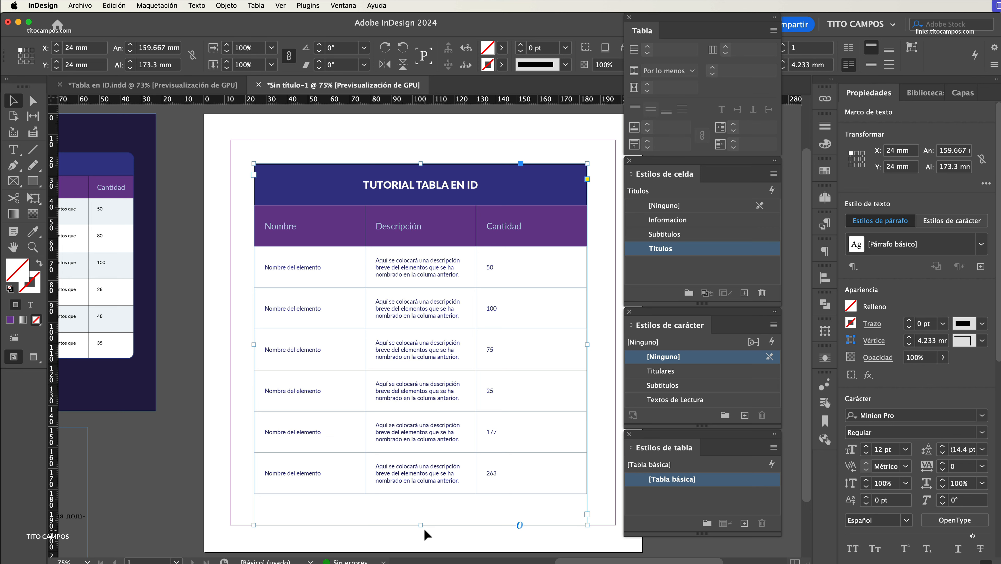
click(419, 548)
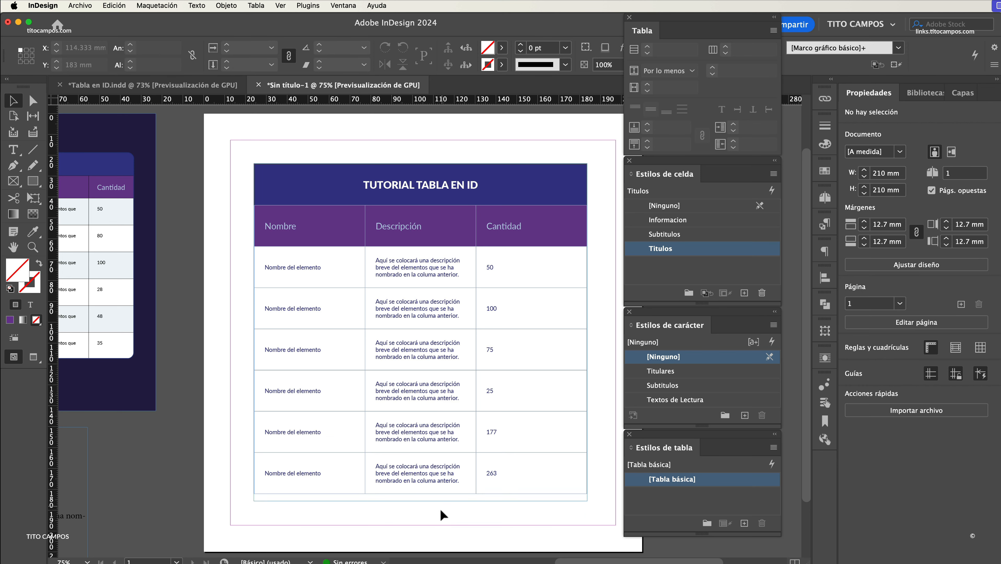
click(442, 501)
mouse_move(420, 501)
mouse_down()
mouse_move(420, 527)
mouse_move(421, 498)
mouse_up()
click(422, 513)
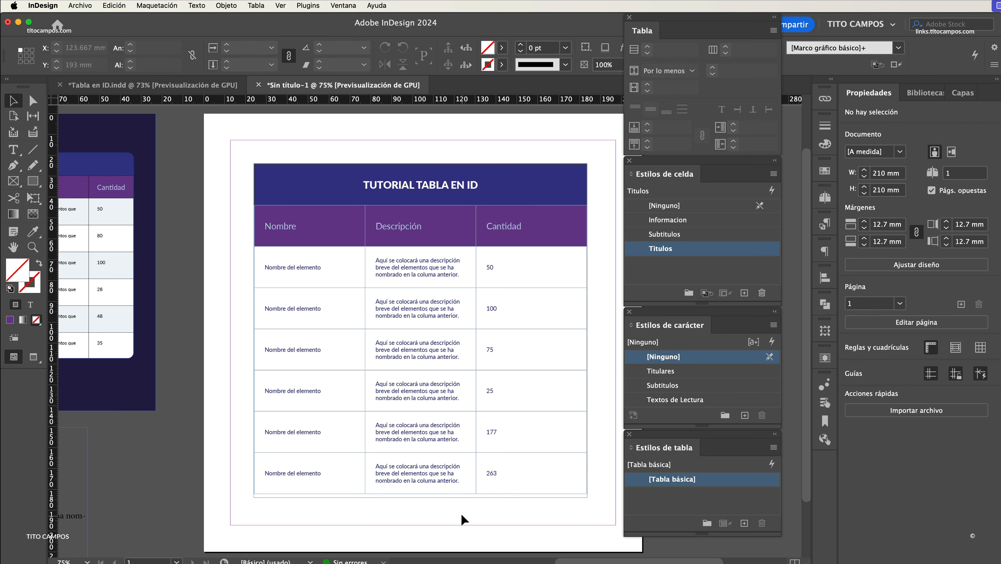
- Preview the page without guides and frame edges, and return to the normal view
key(super)
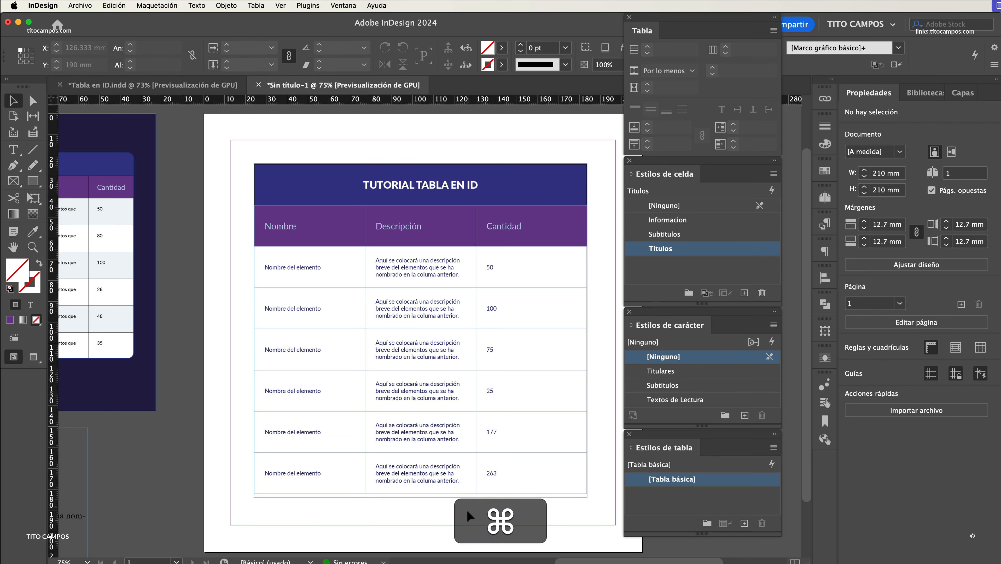
key(w)
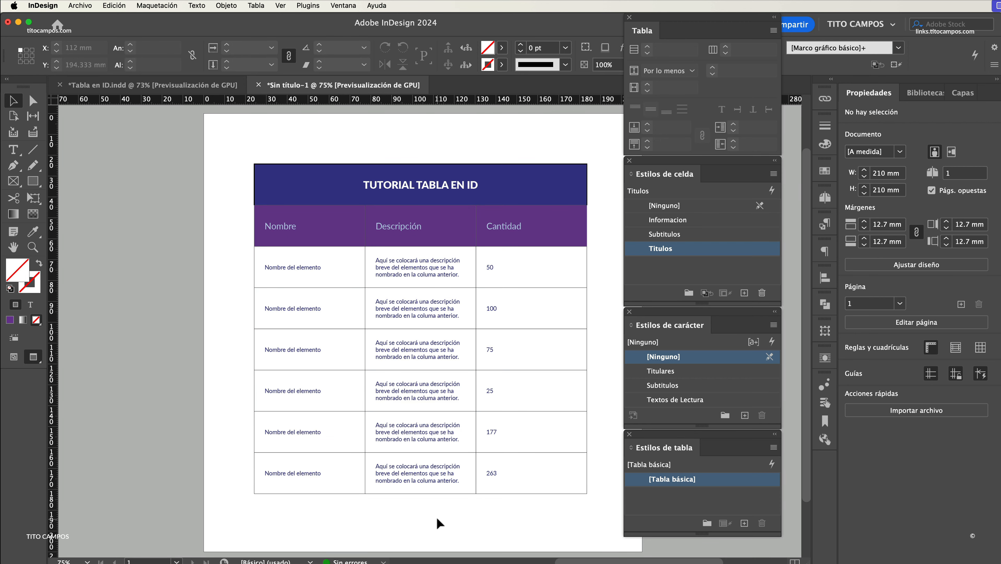
key(w)
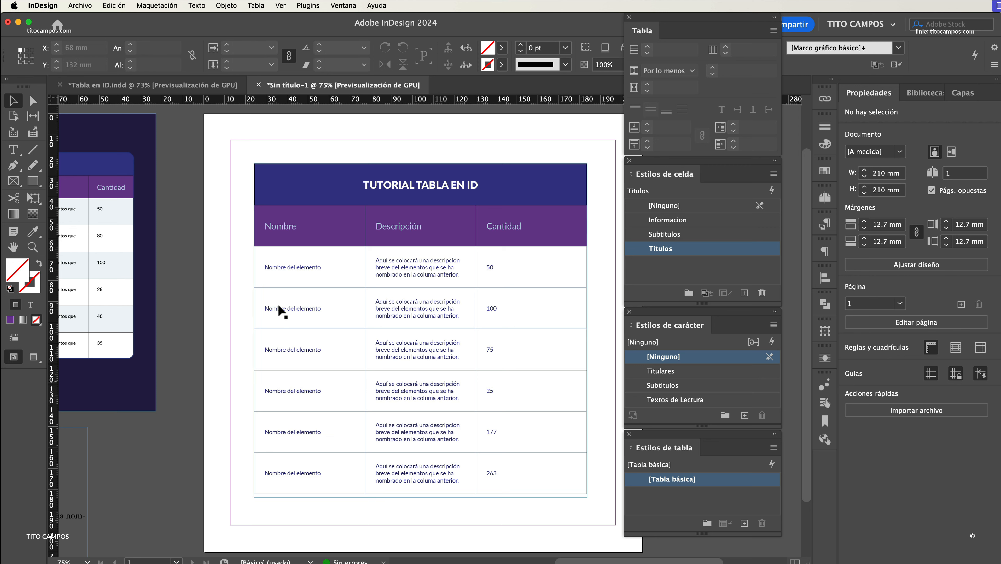
- Set the minimum height of the TUTORIAL TABLA EN ID title row to 13 mm
double_click(274, 188)
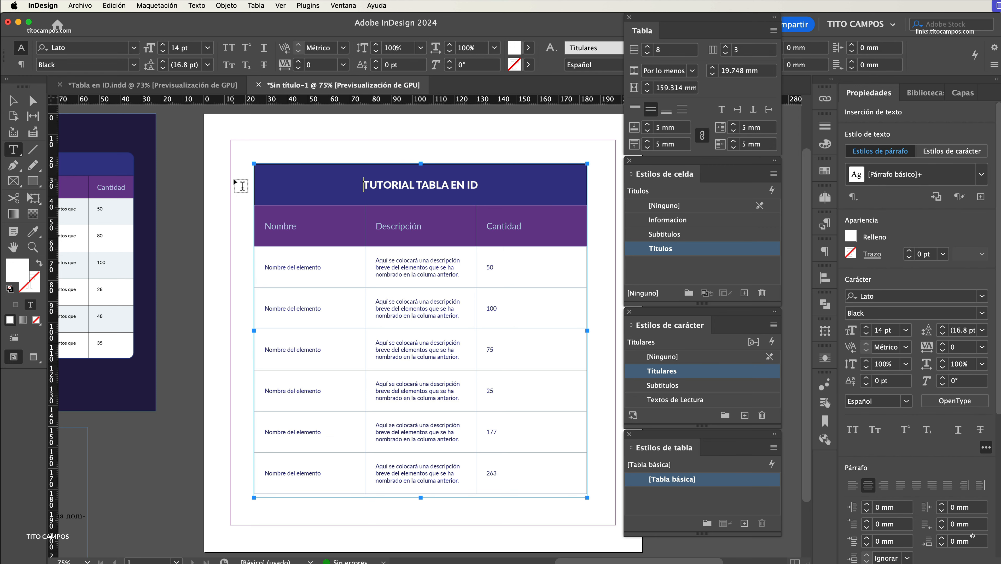
click(250, 186)
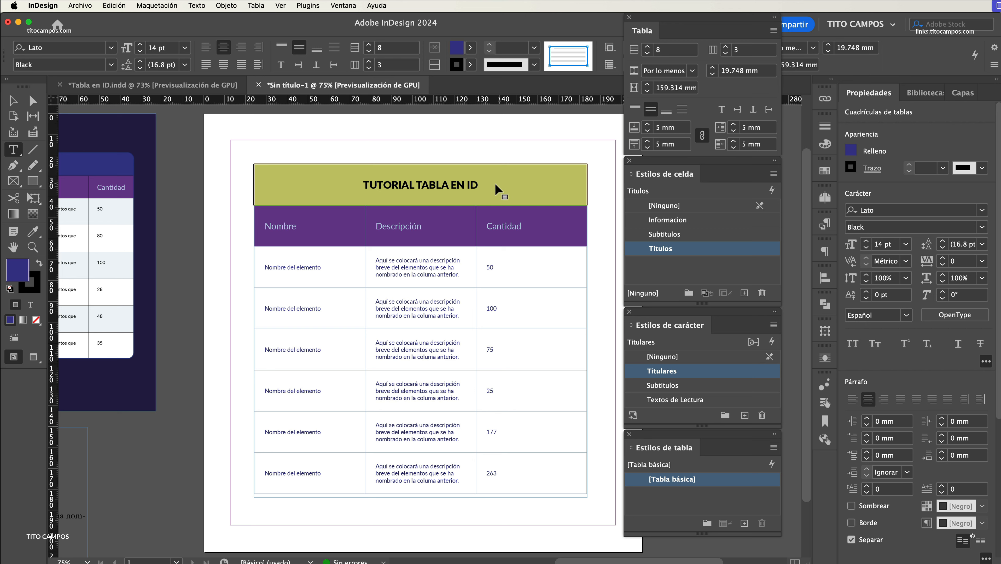
click(764, 73)
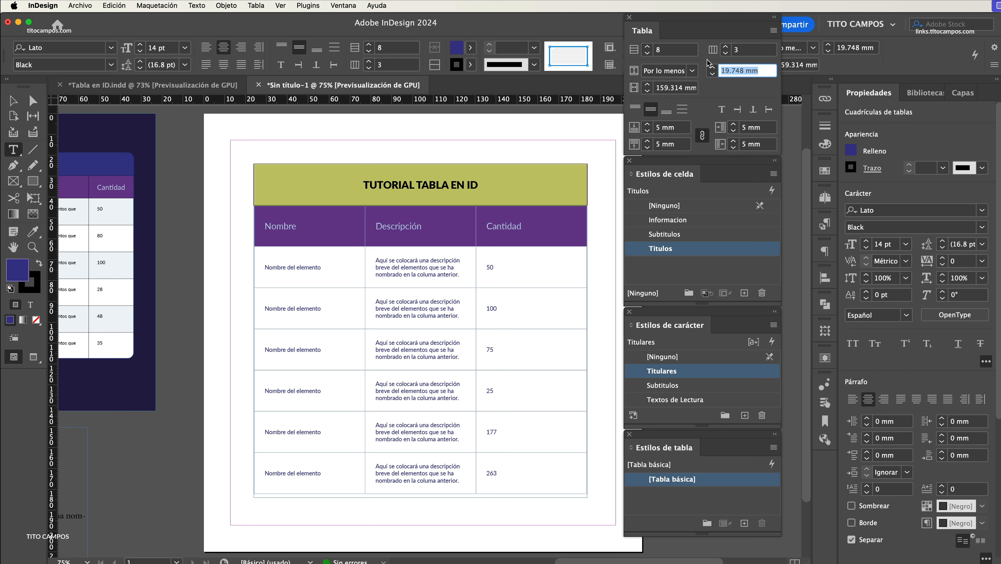
text(13)
key(Return)
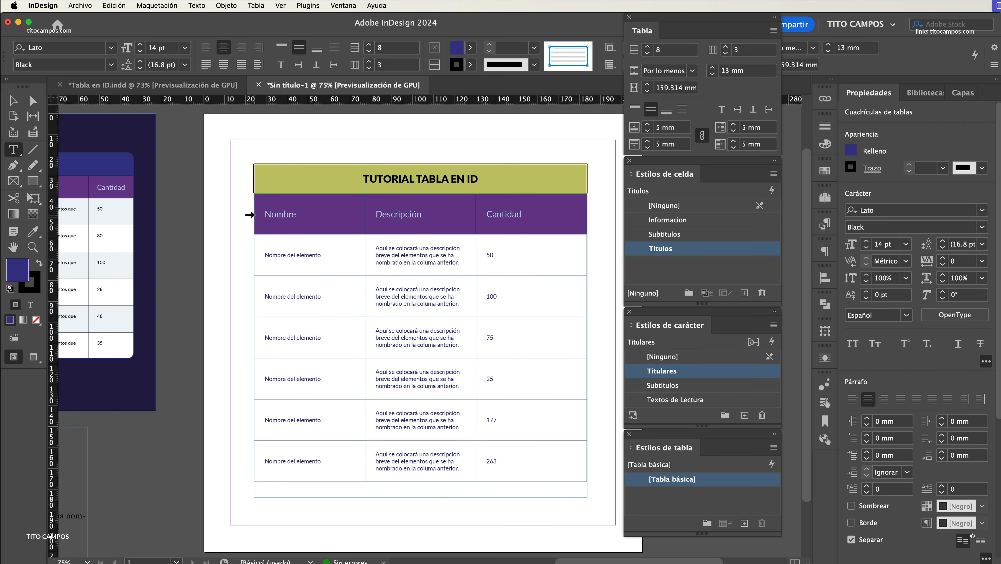
- Set the minimum height of the Nombre, Descripción and Cantidad subtitle row to 13 mm
click(250, 214)
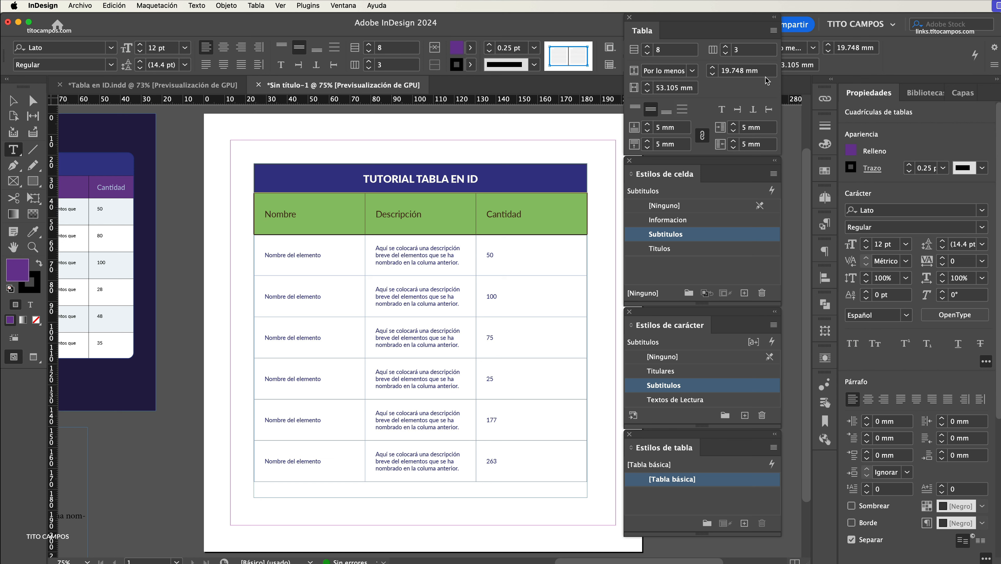
click(719, 70)
text(13)
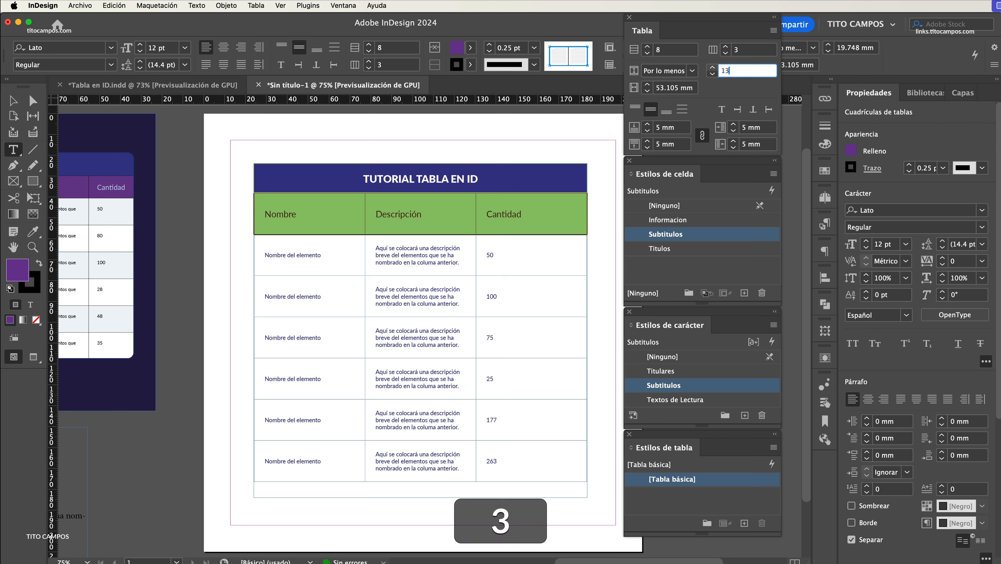
key(Tab)
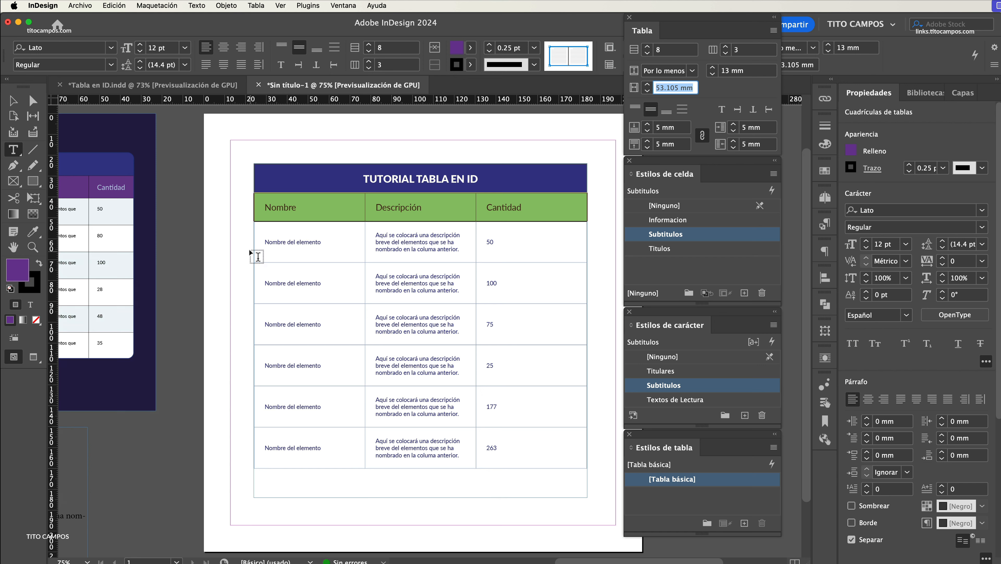
- Set the minimum height of all six item rows to 16 mm and leave cell editing
drag(248, 245, 261, 445)
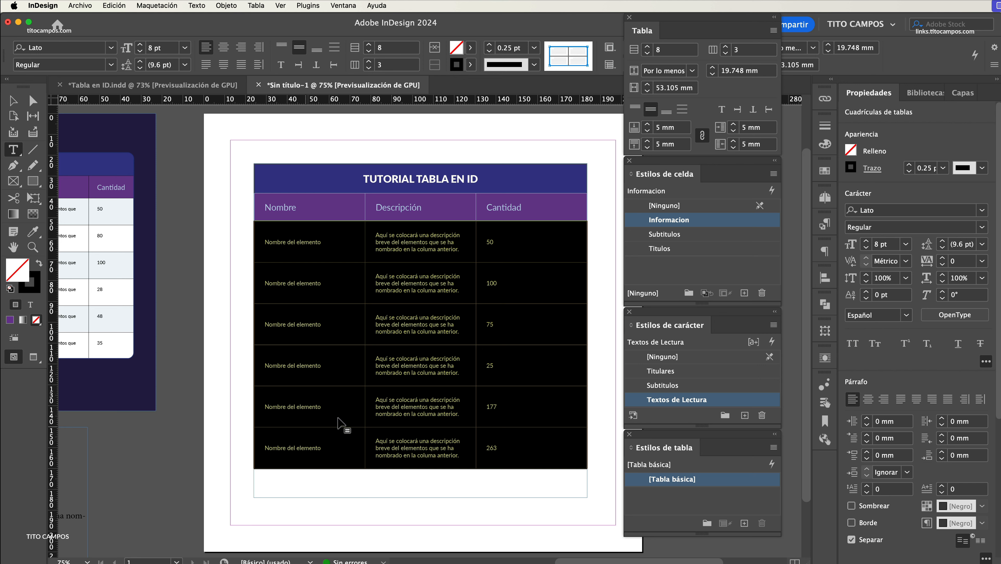
click(712, 68)
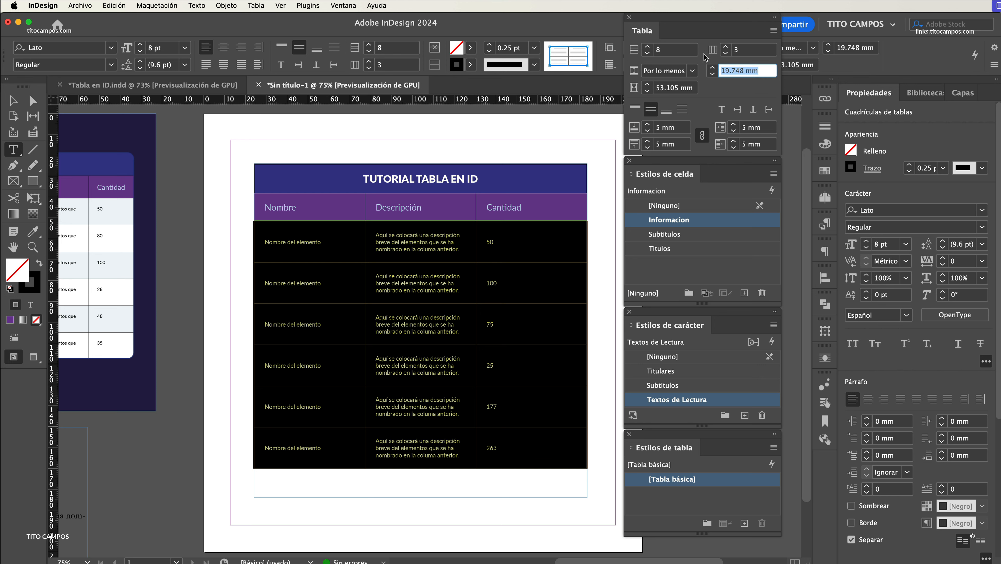
text(16)
key(Tab)
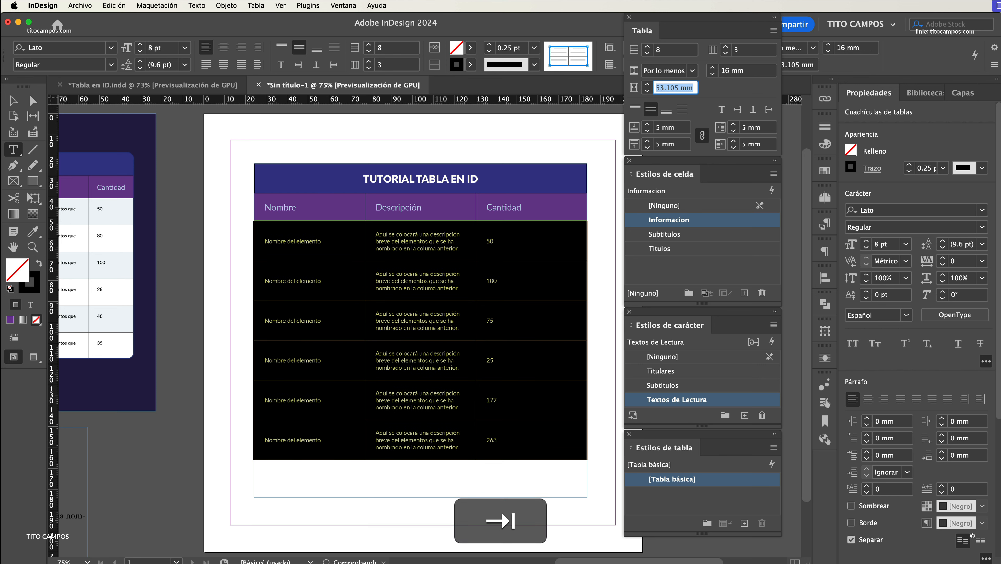
click(14, 100)
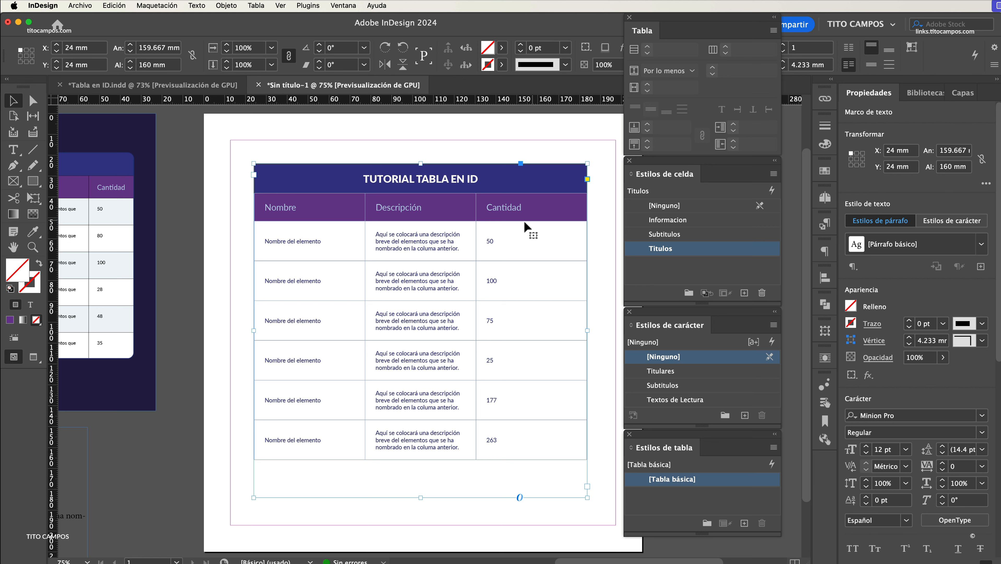
- Narrow the Cantidad column to about 27.57 mm and widen the Descripción column until the table fills its frame again
double_click(505, 236)
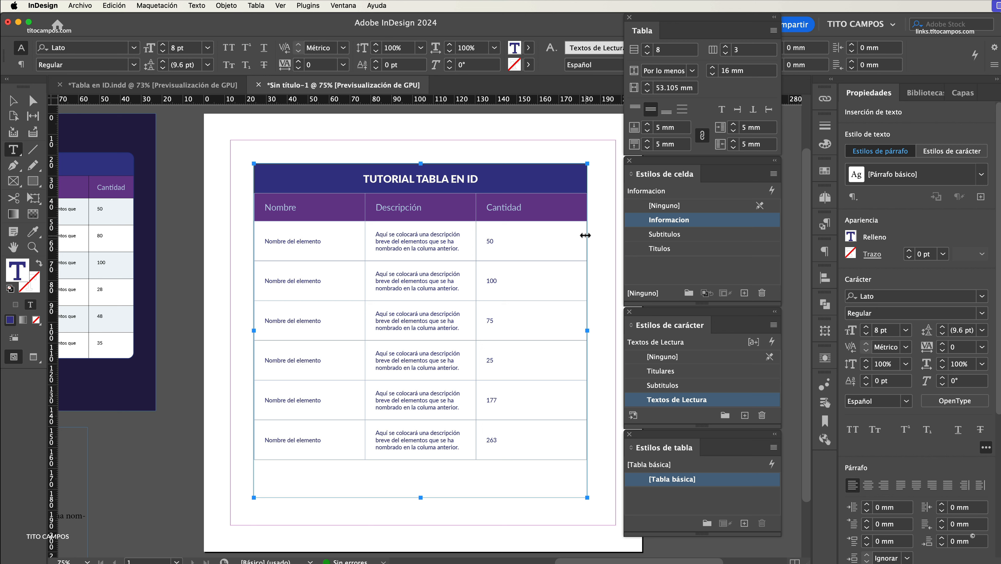
drag(585, 236, 532, 234)
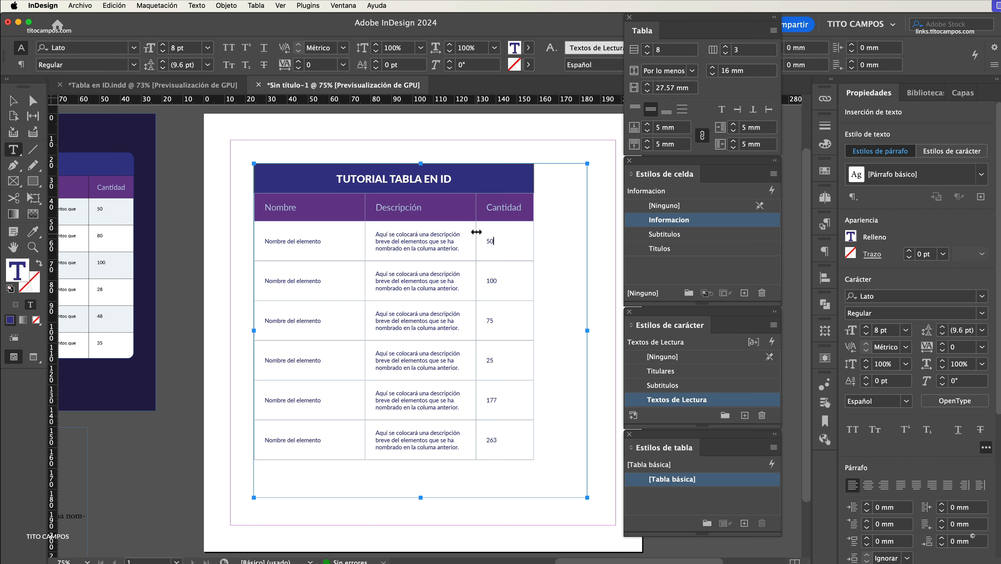
drag(475, 207, 529, 211)
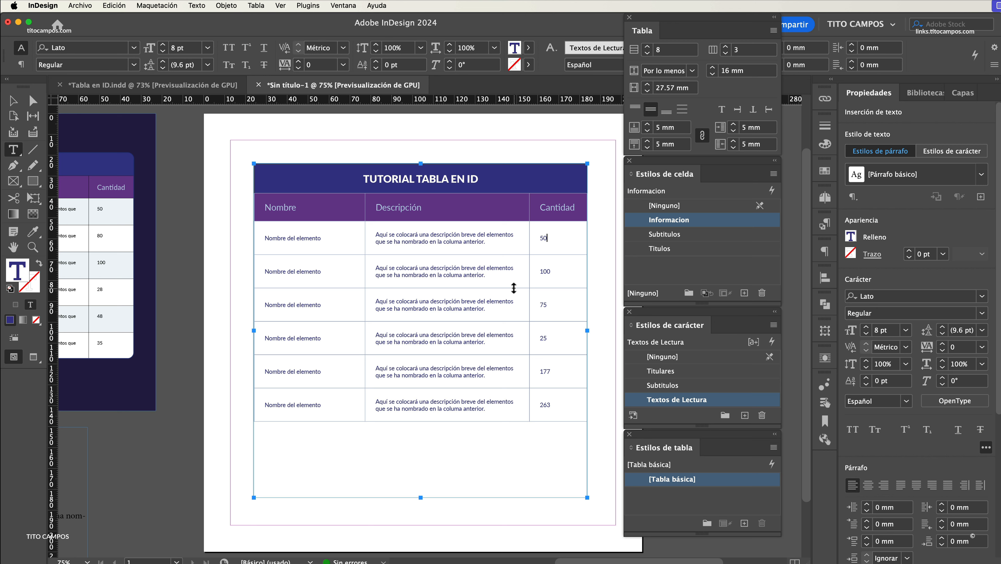
- Shorten the table's text frame to about 125 mm high to fit the reduced table
click(13, 101)
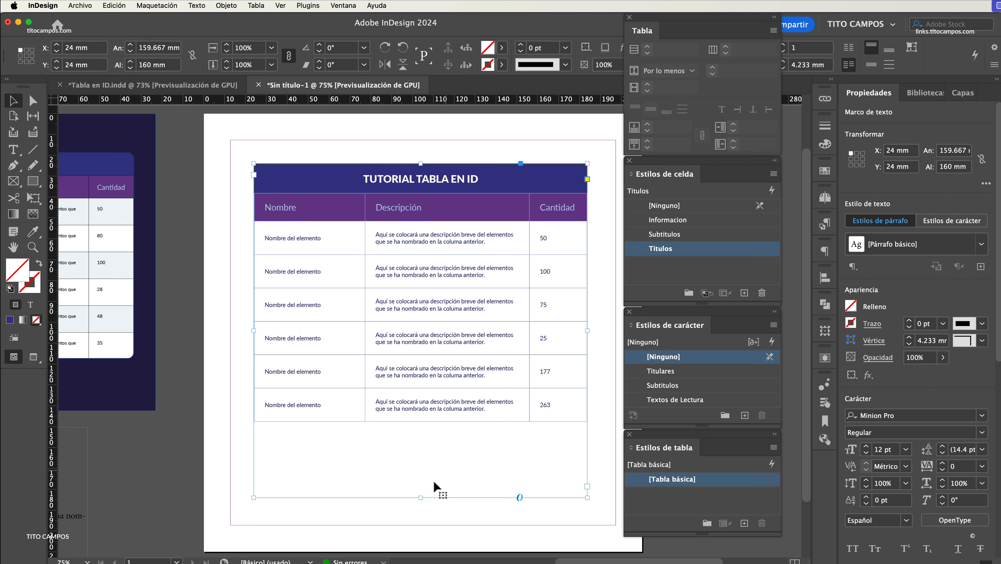
drag(421, 497, 433, 424)
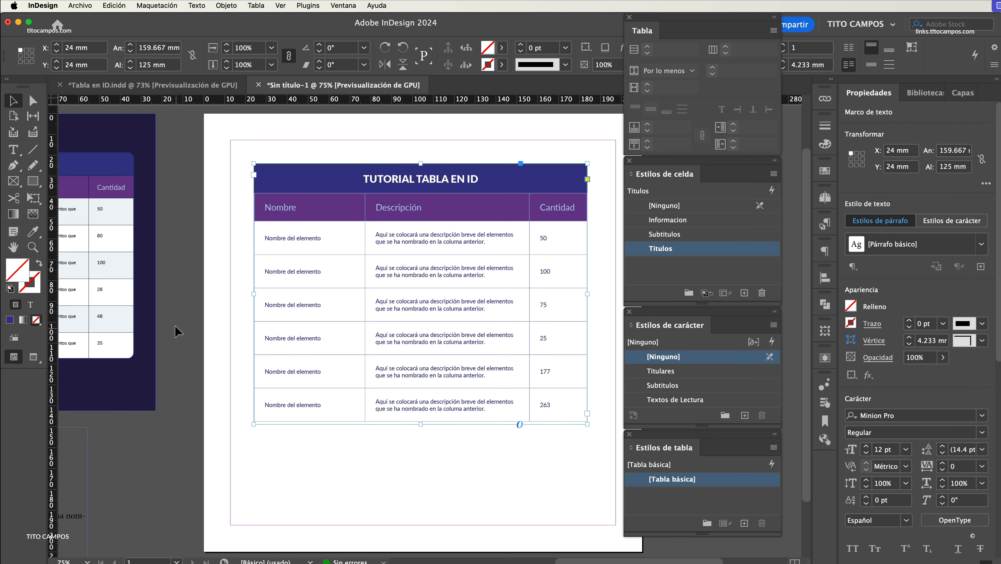
- Create a new table style and name it Tablas Informativas
drag(237, 330, 404, 346)
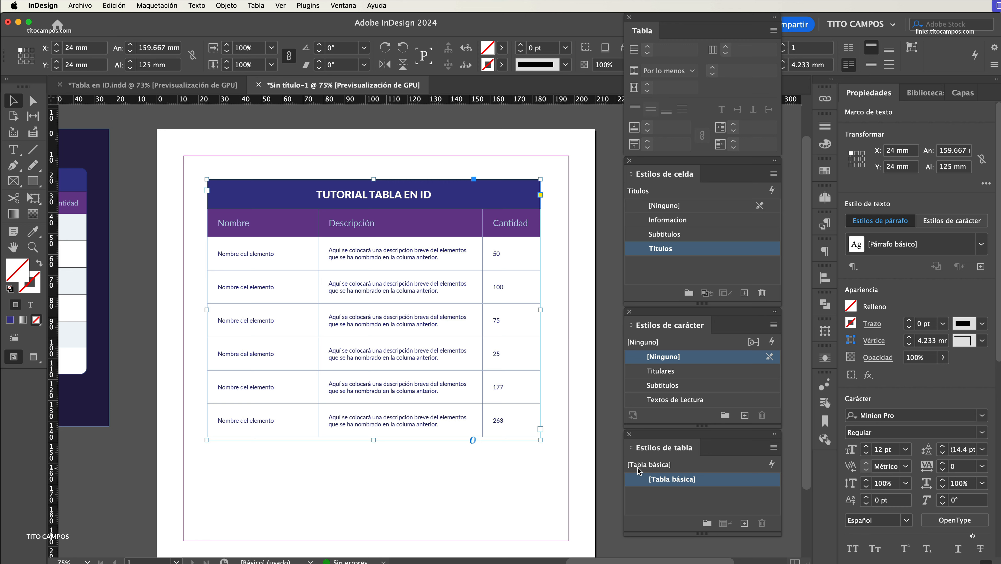
click(744, 523)
double_click(712, 498)
drag(883, 232, 556, 160)
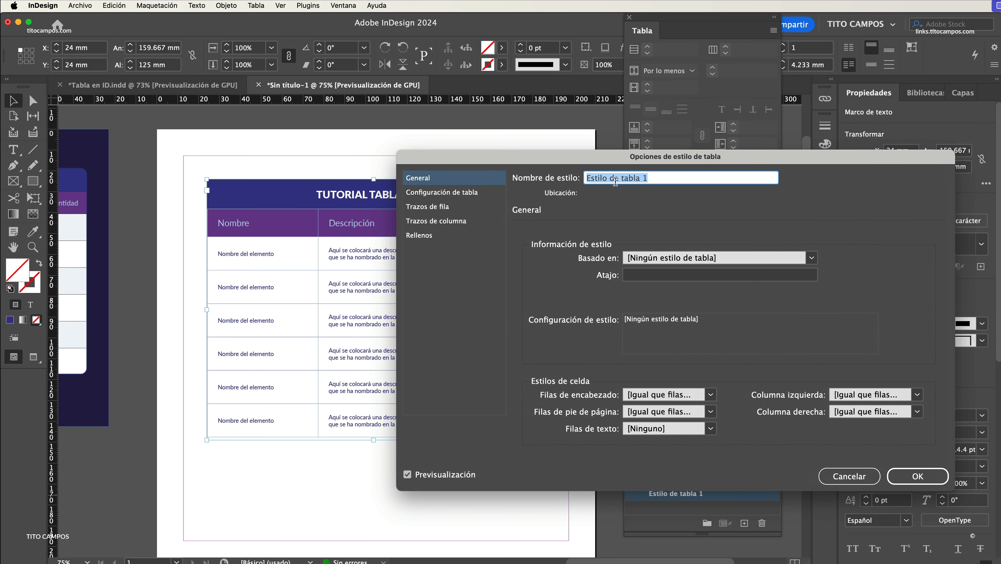
text(Tablas Informativas)
key(Tab)
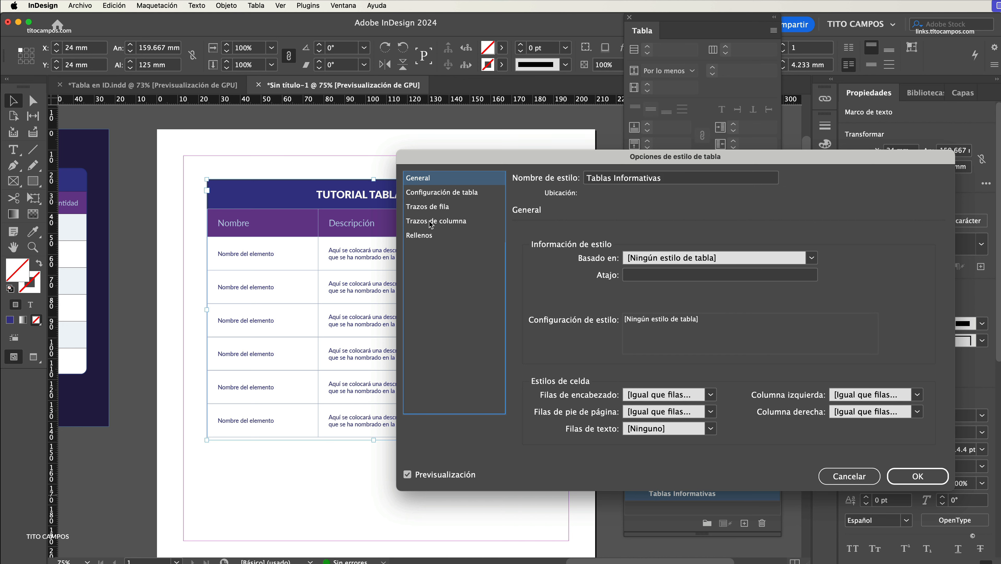
- Set the Tablas Informativas style's alternating fill pattern to Fila sí, fila no and accept the style options
click(435, 239)
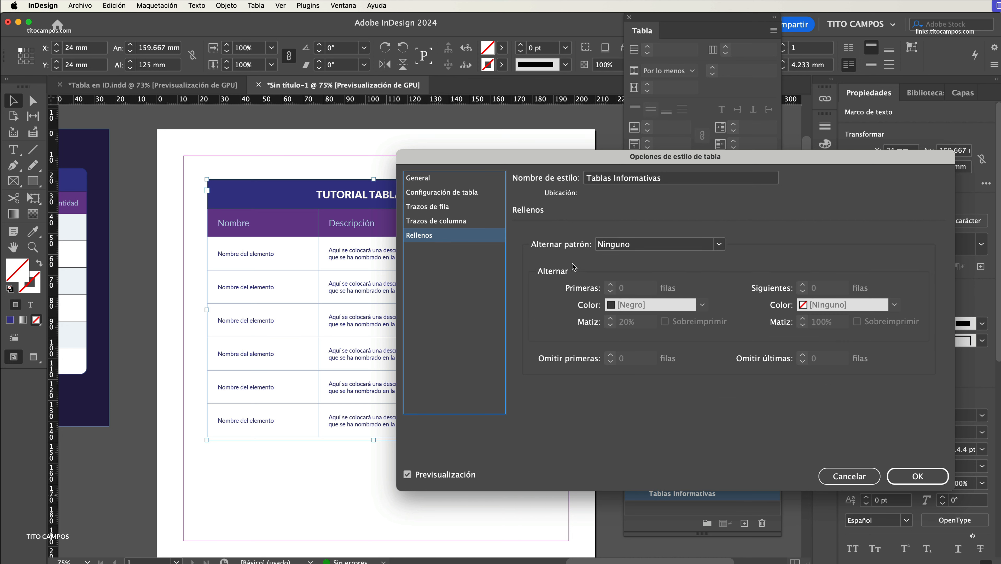
click(619, 250)
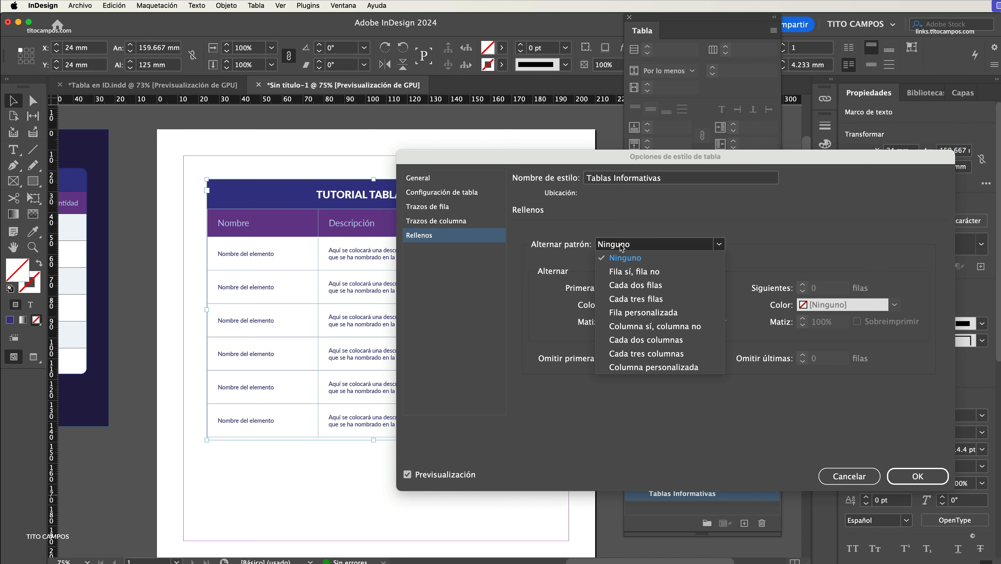
click(626, 273)
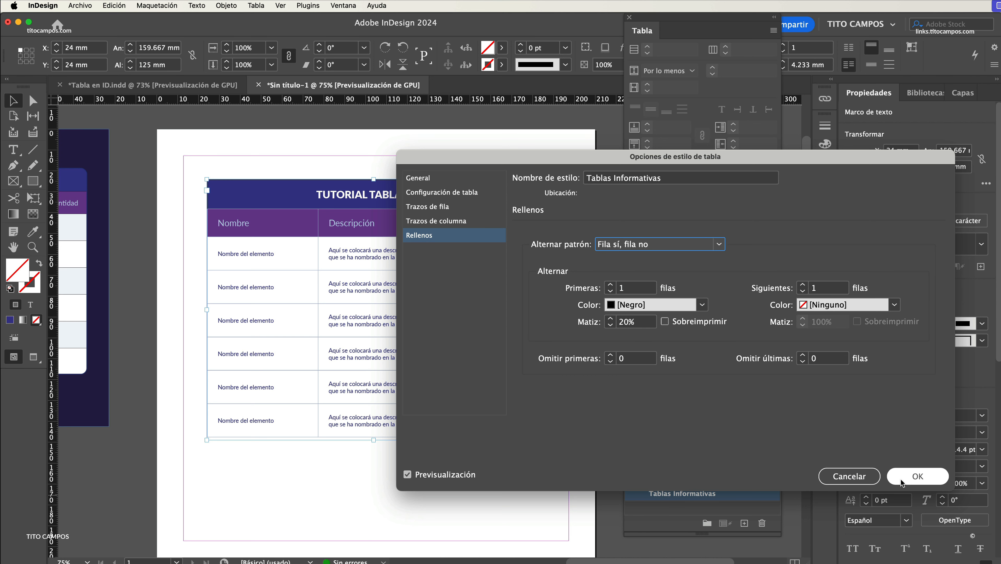
click(913, 481)
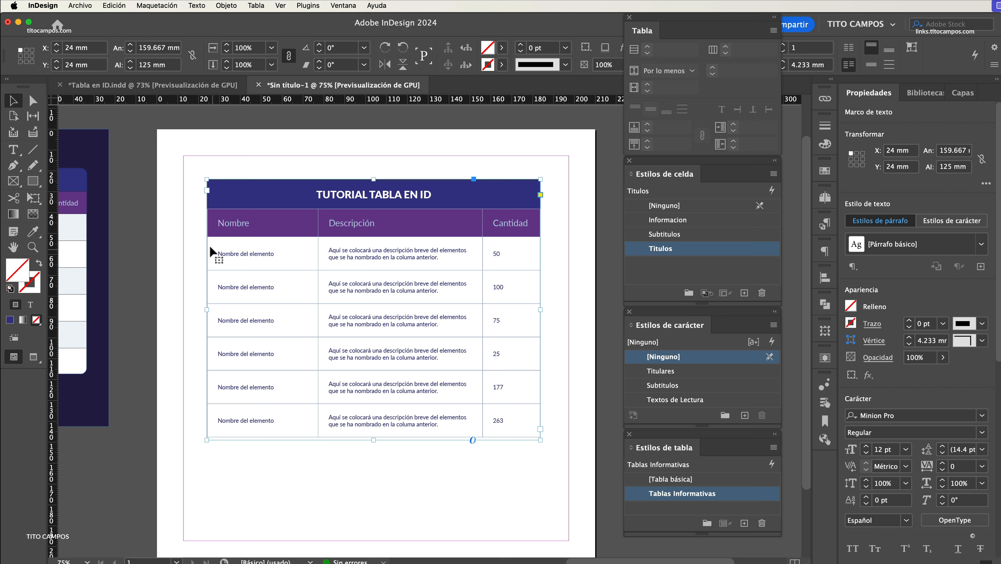
- Select all the table's rows and apply the Tablas Informativas table style to them
double_click(213, 231)
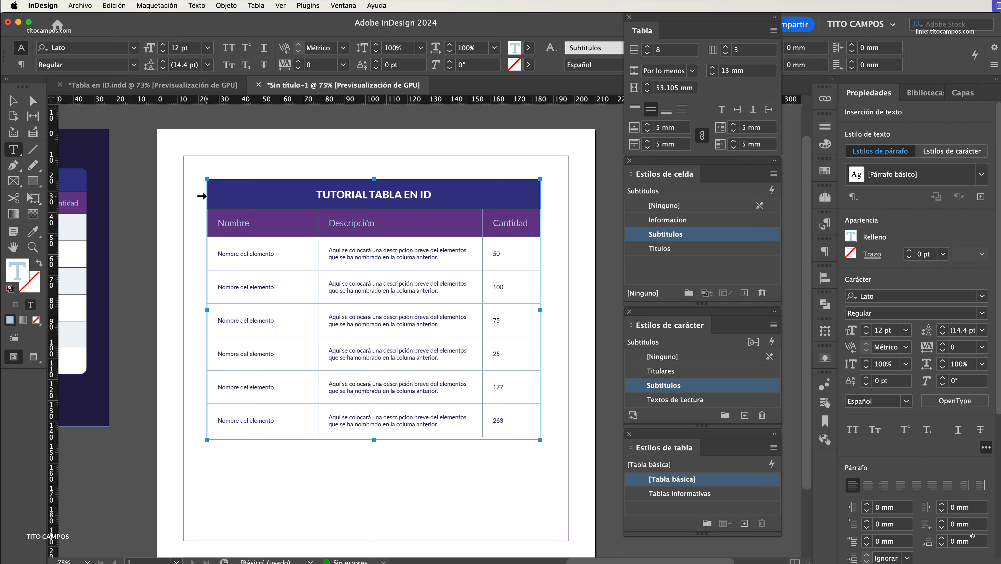
drag(201, 194, 208, 420)
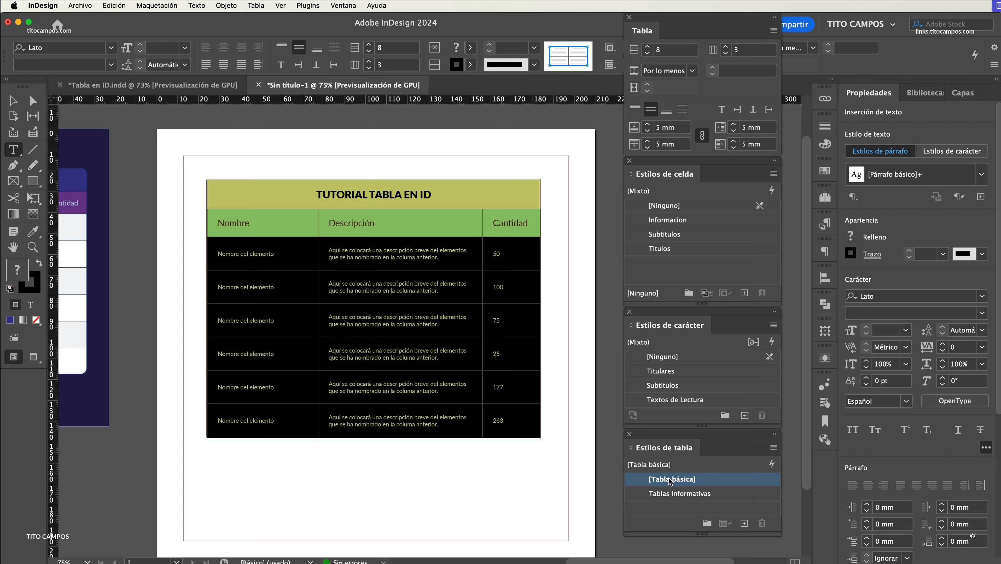
click(724, 497)
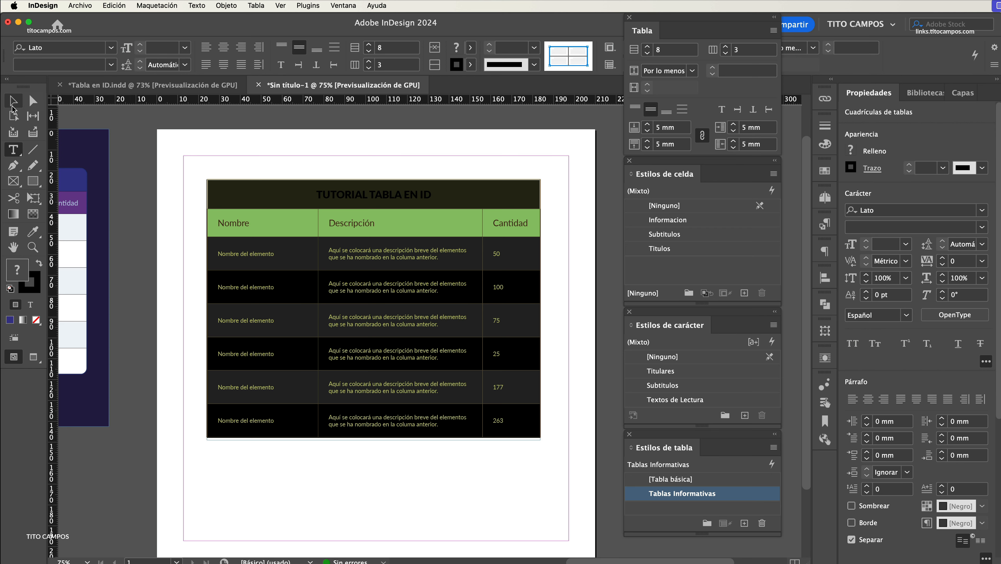
click(15, 105)
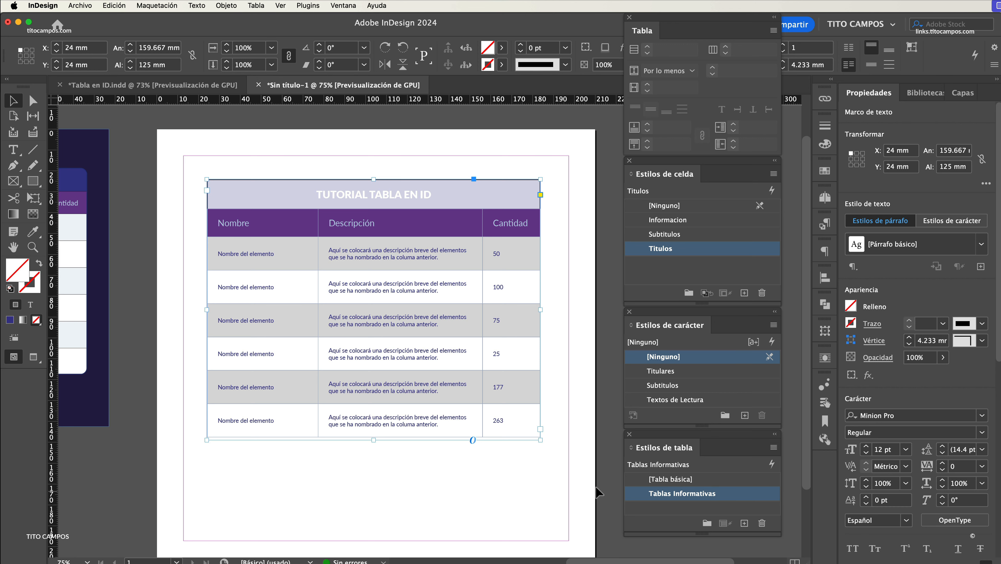
- Edit the Tablas Informativas style so its alternating fills skip the first 2 rows
double_click(734, 497)
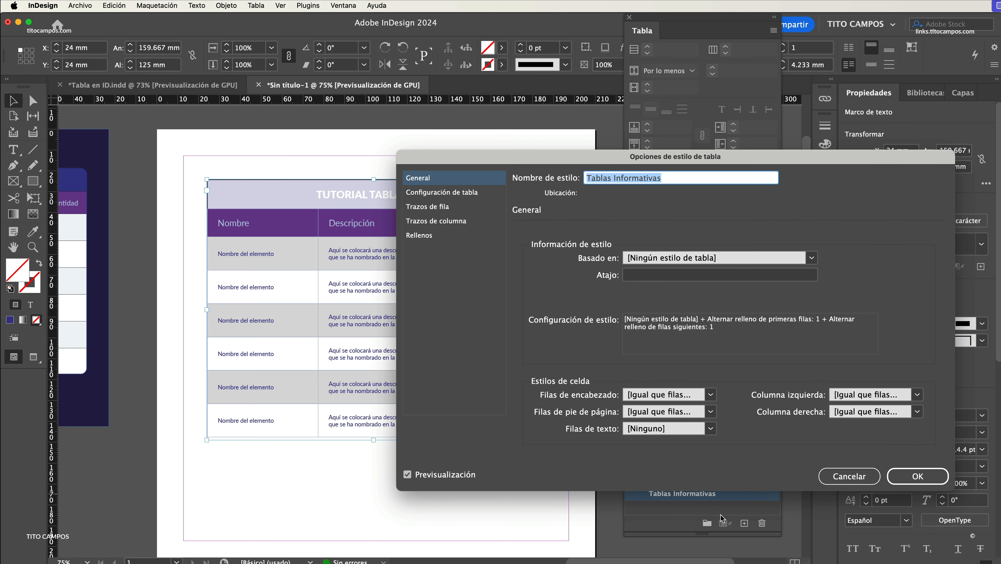
click(420, 236)
drag(473, 162, 632, 152)
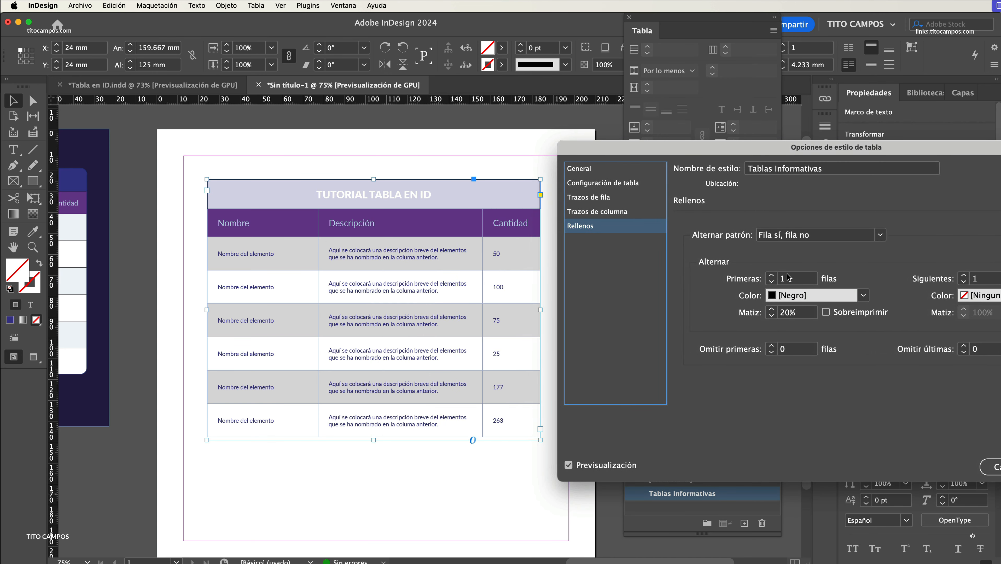
click(772, 348)
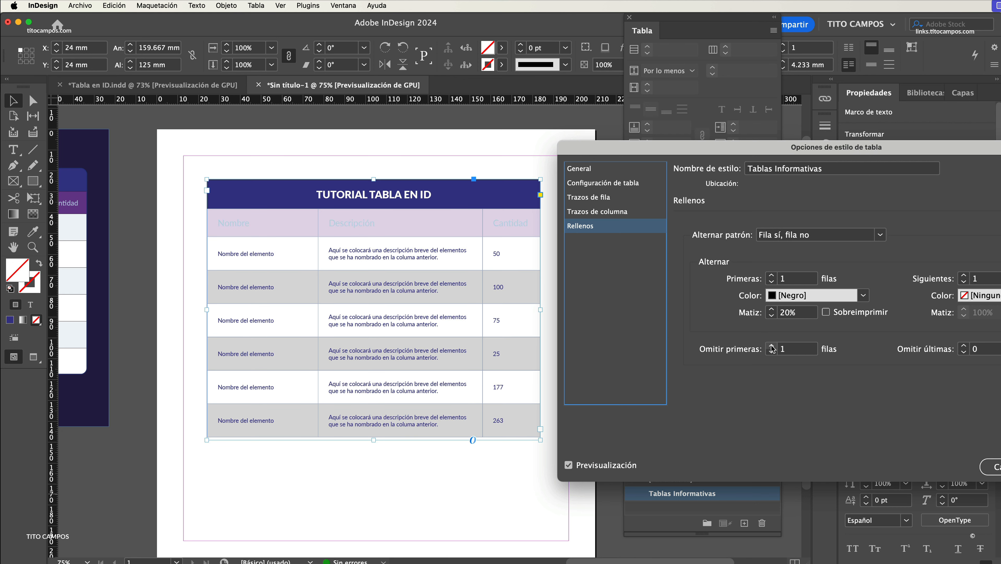
click(771, 348)
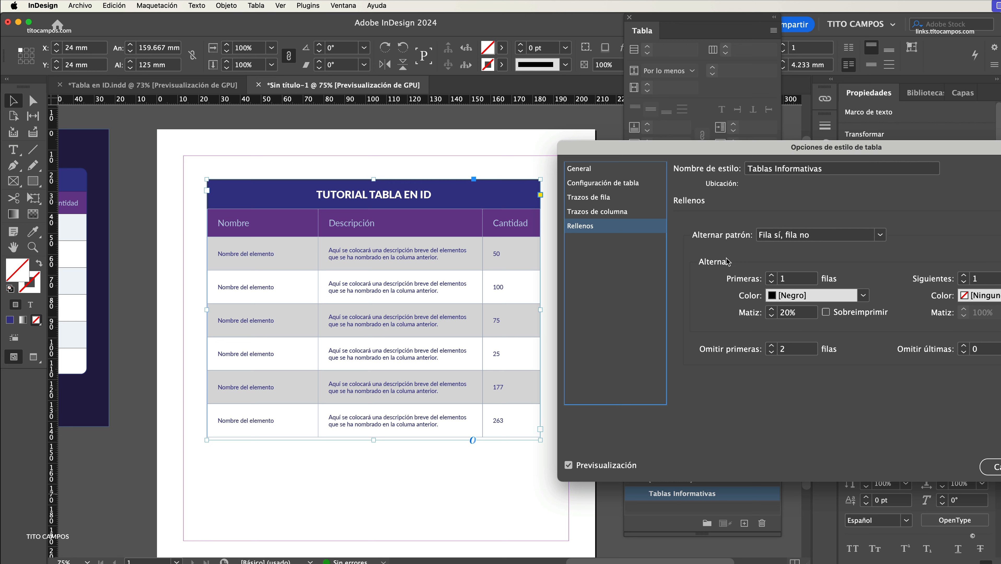
- Set the first alternating row fill to R=186 G=213 B=230 at about 20% tint and accept the style options
click(863, 296)
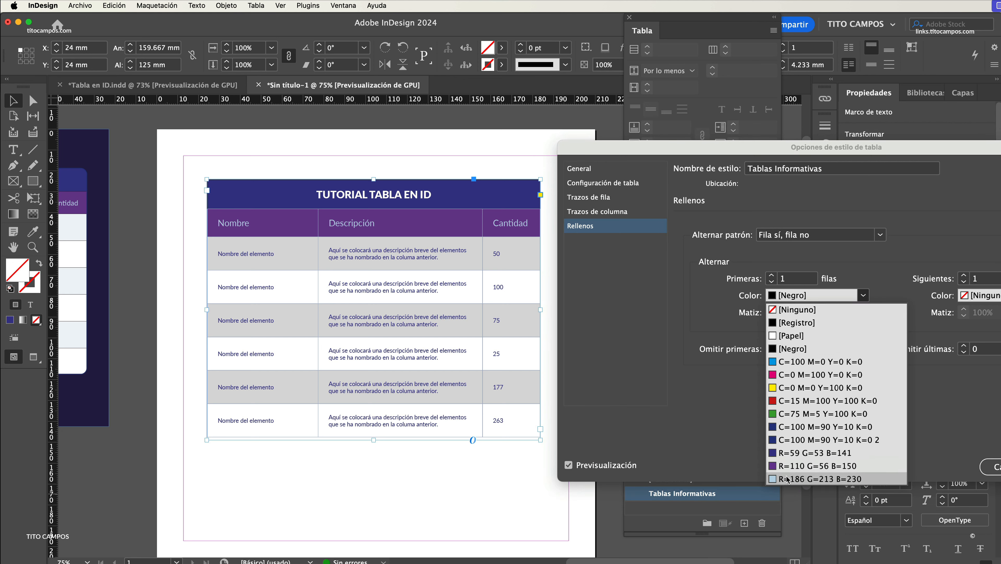
click(802, 479)
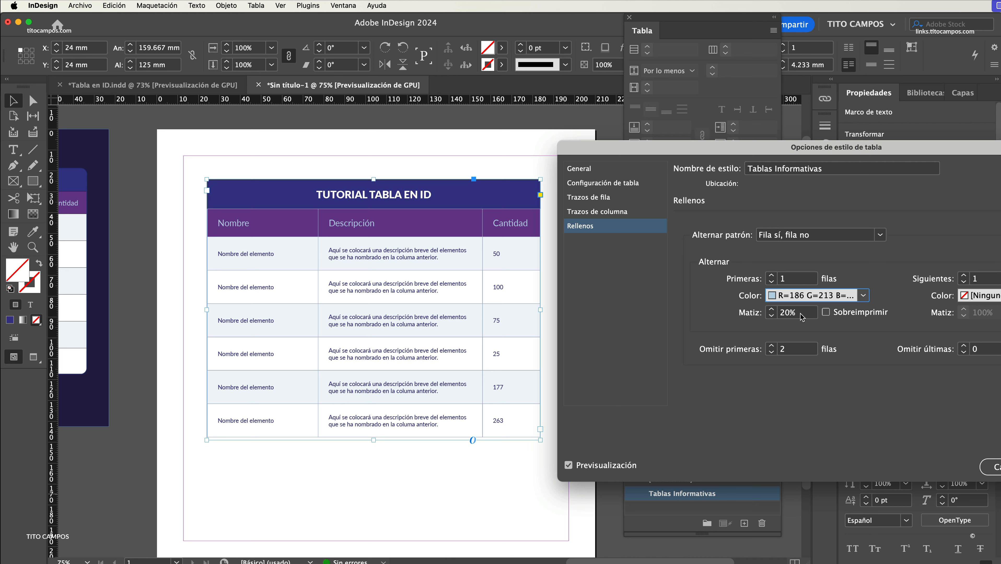
click(774, 309)
click(774, 309)
click(773, 308)
click(772, 308)
click(772, 309)
click(771, 309)
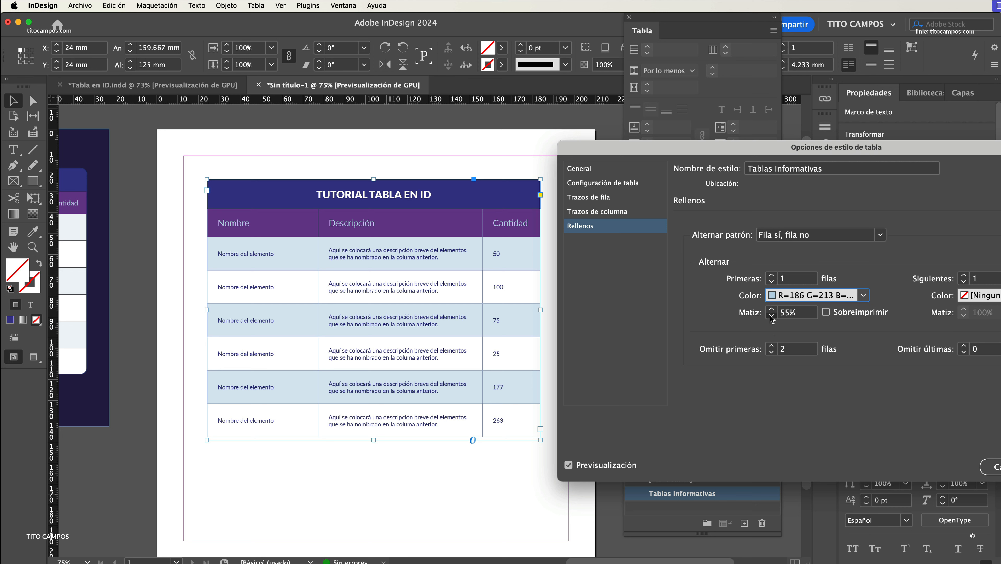
click(771, 317)
click(771, 316)
click(771, 317)
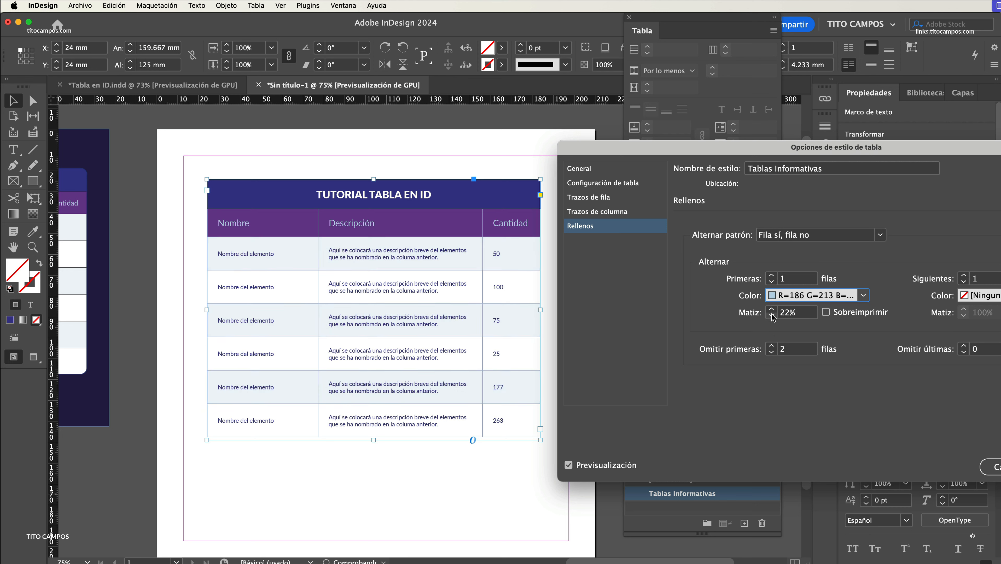
click(771, 317)
drag(729, 147, 532, 121)
click(883, 446)
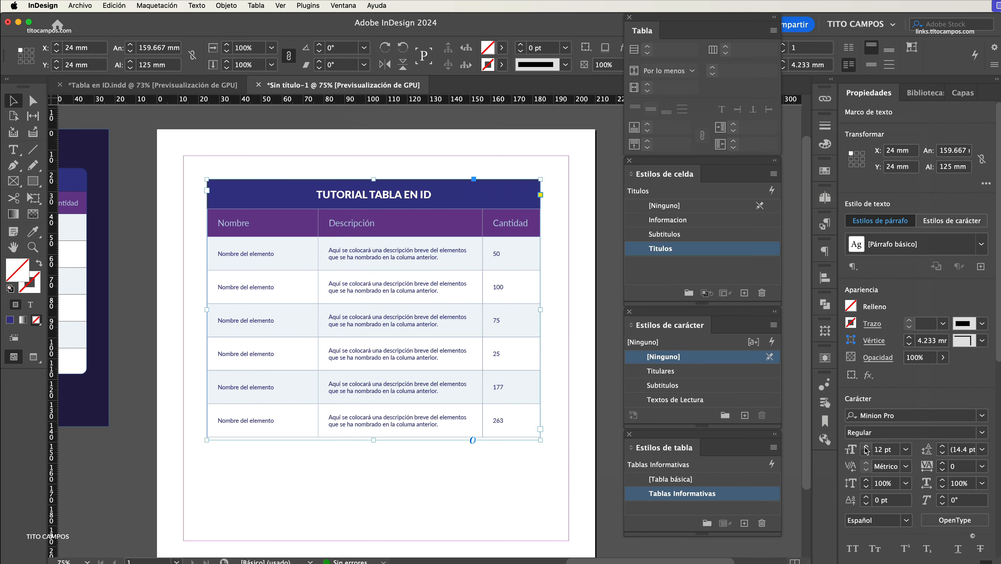
- Check the table in preview mode and set the Tablas Informativas style's table border weight to 0.25 pt
click(597, 432)
key(w)
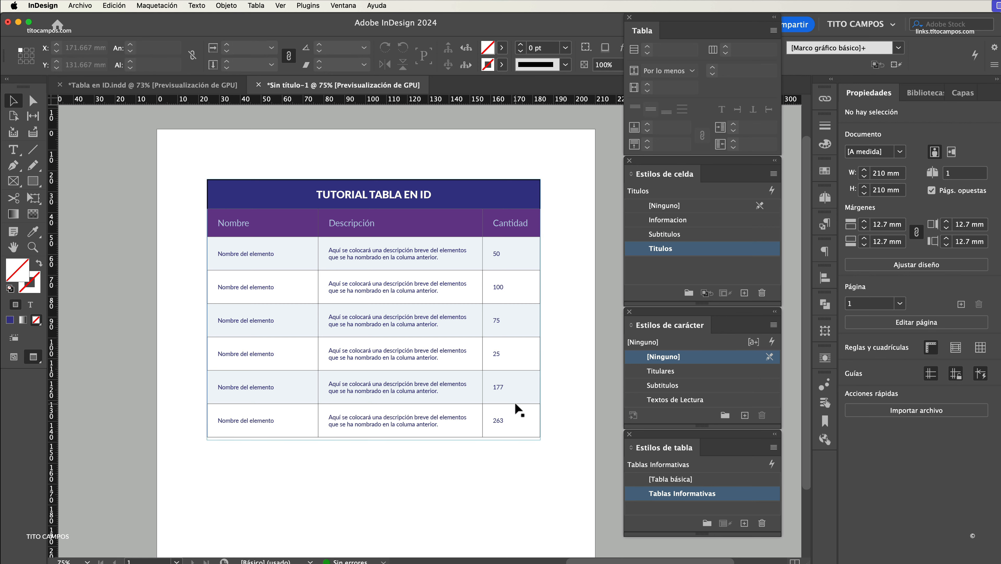
key(w)
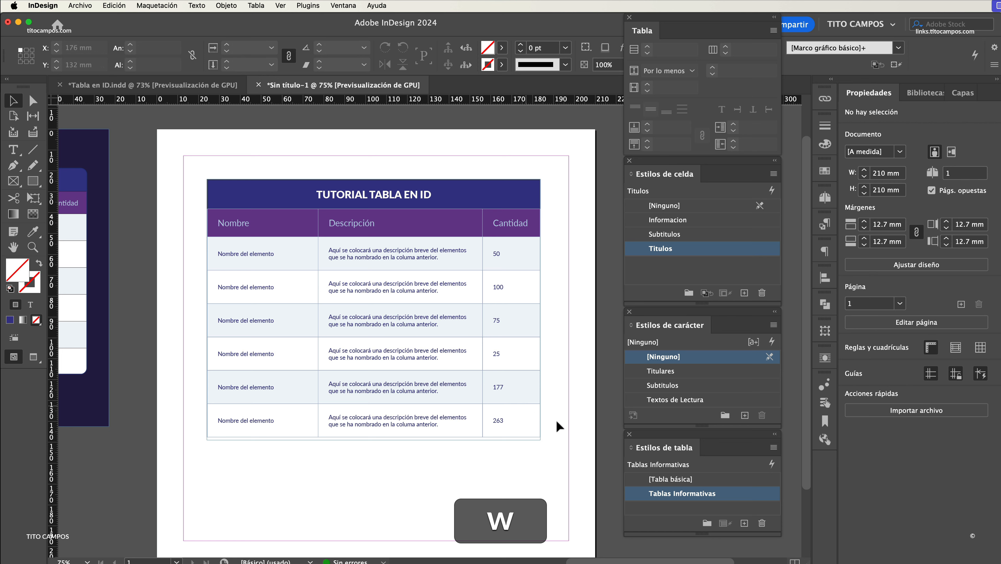
double_click(729, 494)
drag(472, 137, 643, 168)
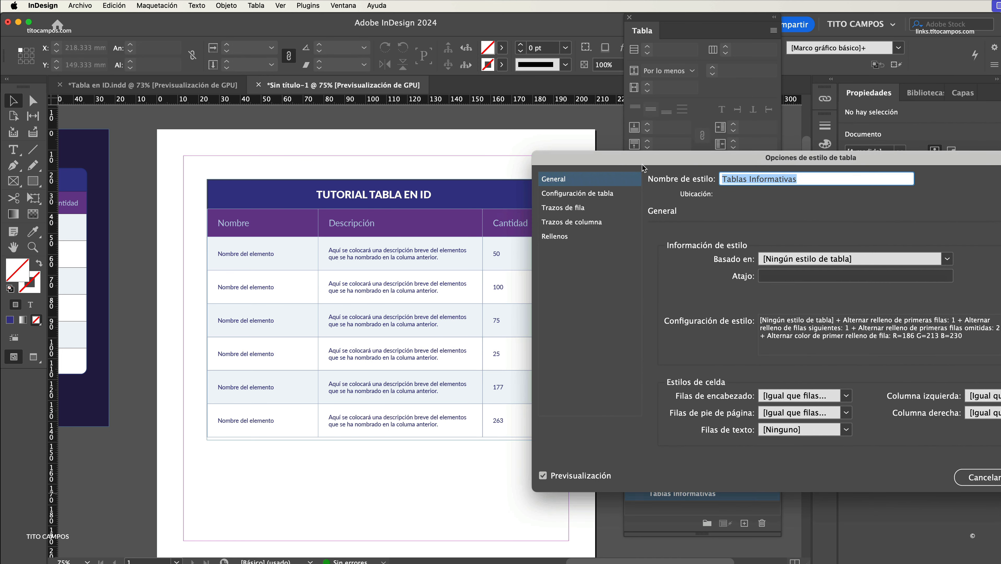
click(594, 198)
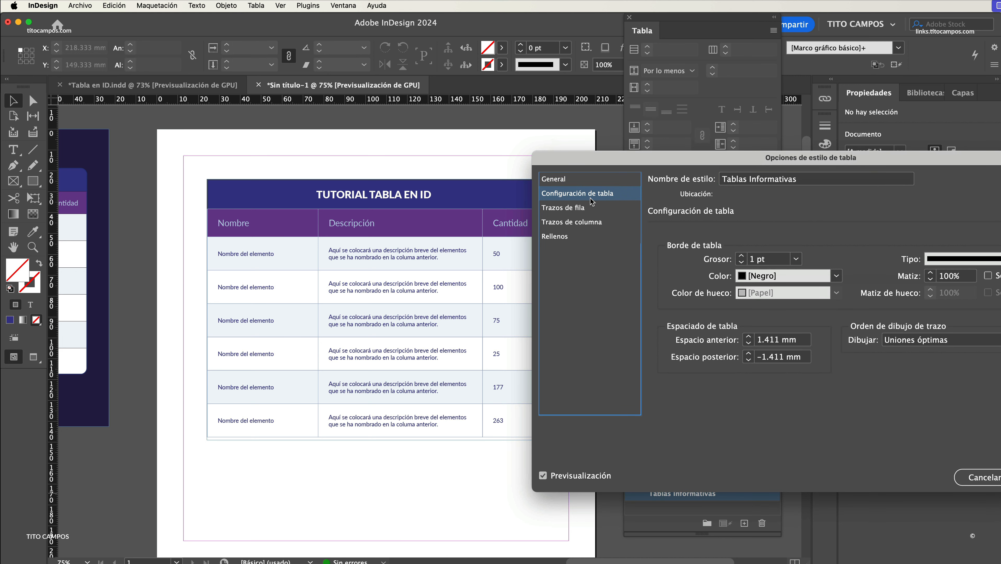
drag(611, 160, 684, 168)
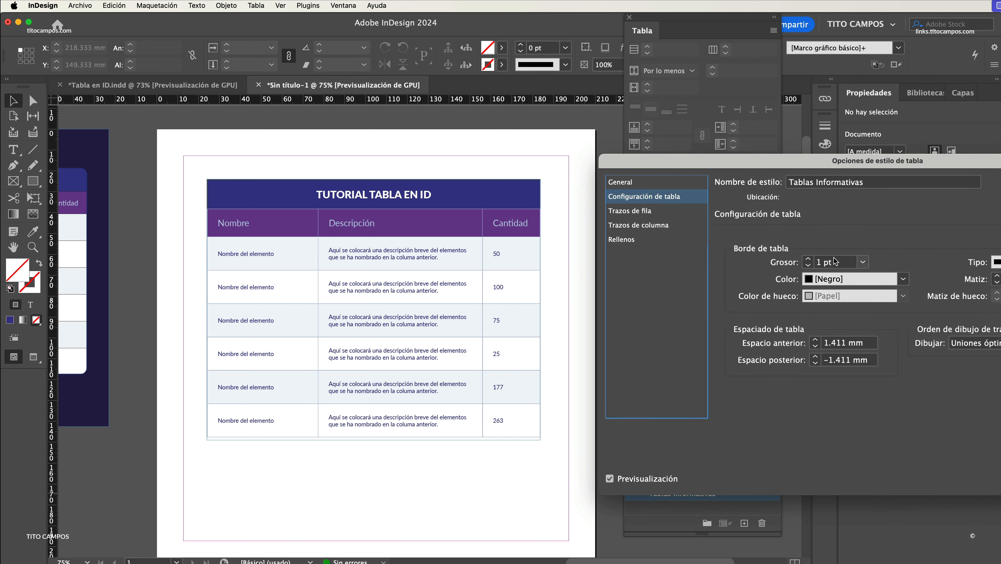
click(861, 263)
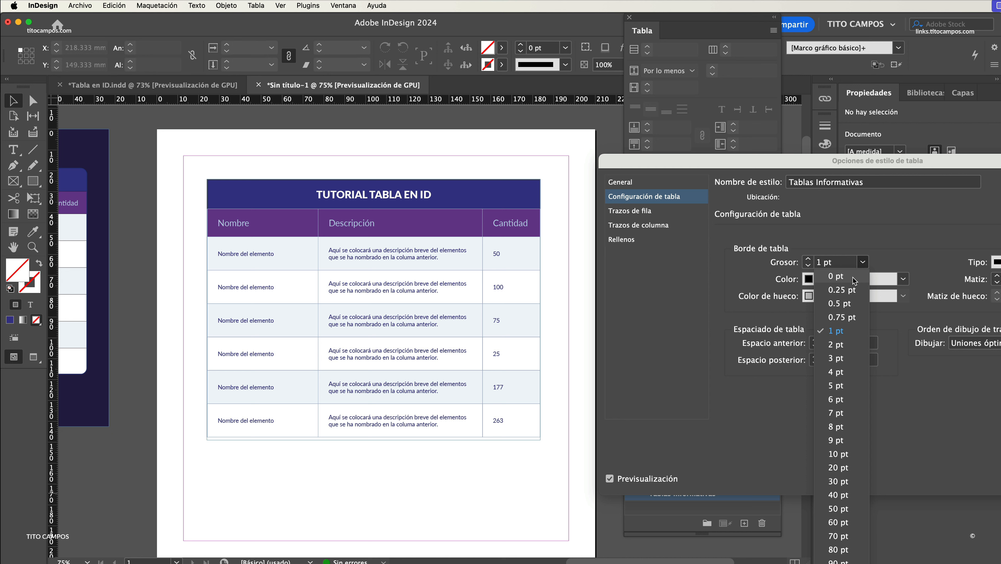
click(835, 278)
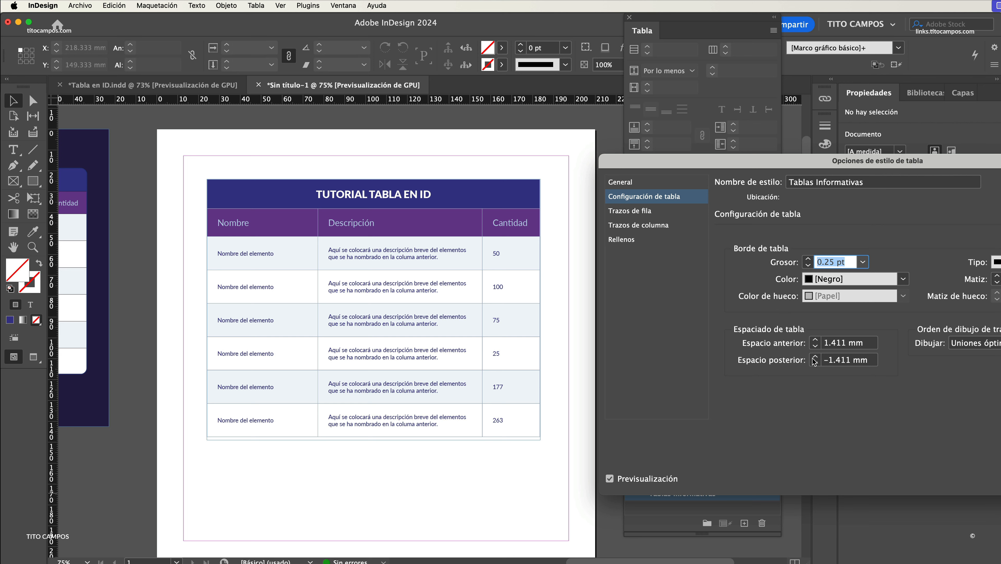
- Color the table border R=59 G=53 B=141, accept the style options and check the table in preview mode
click(854, 279)
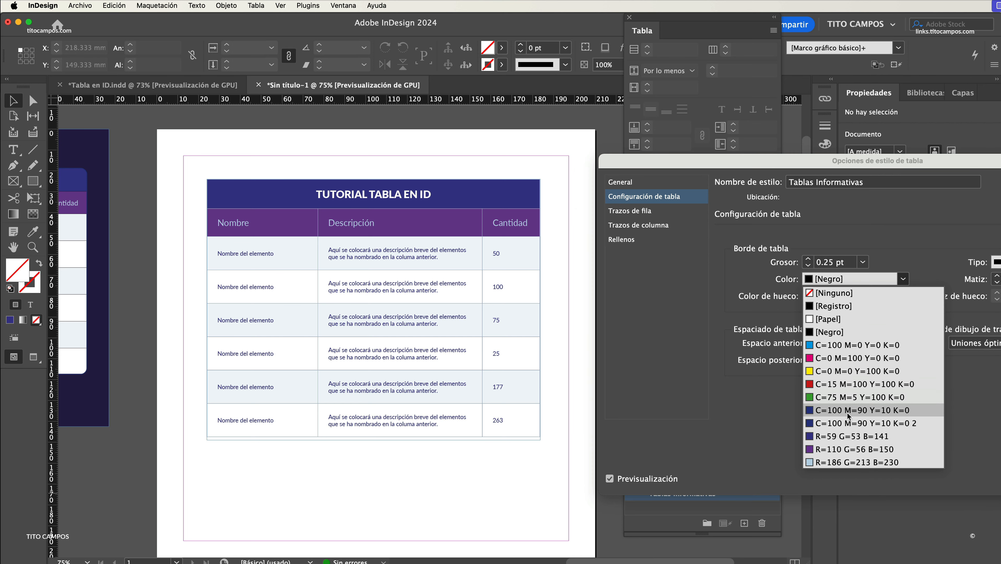
click(830, 437)
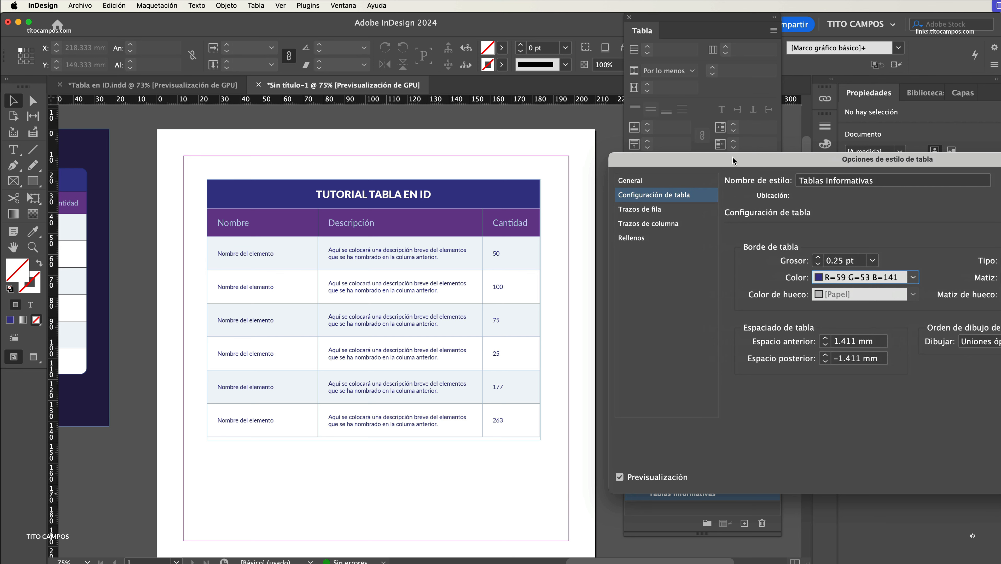
drag(732, 157, 523, 148)
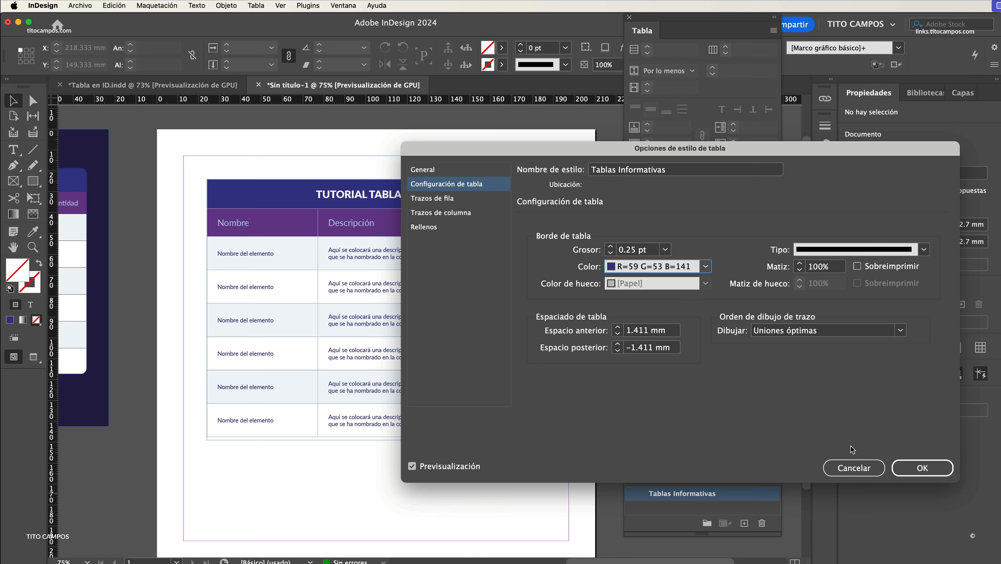
click(922, 472)
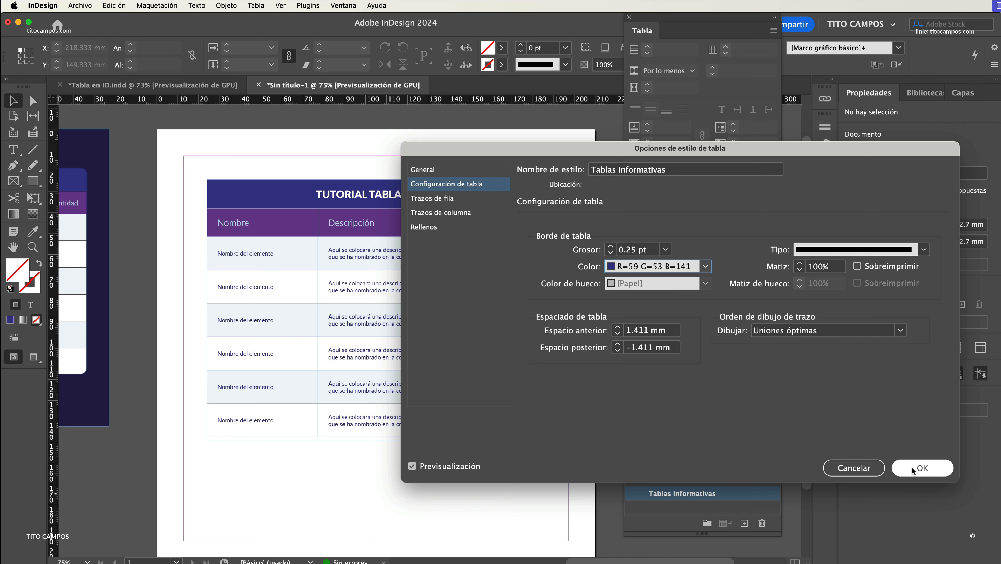
click(917, 471)
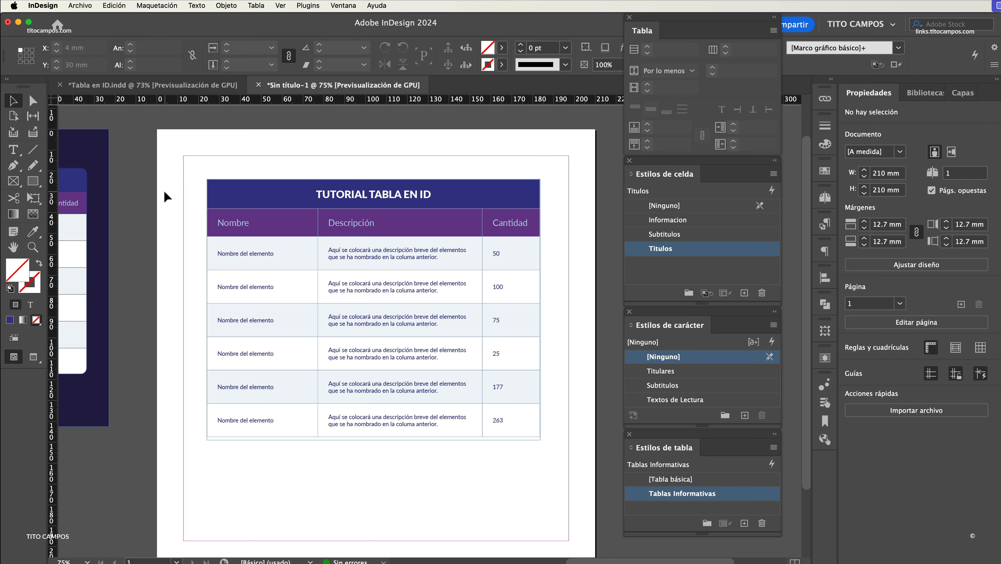
key(w)
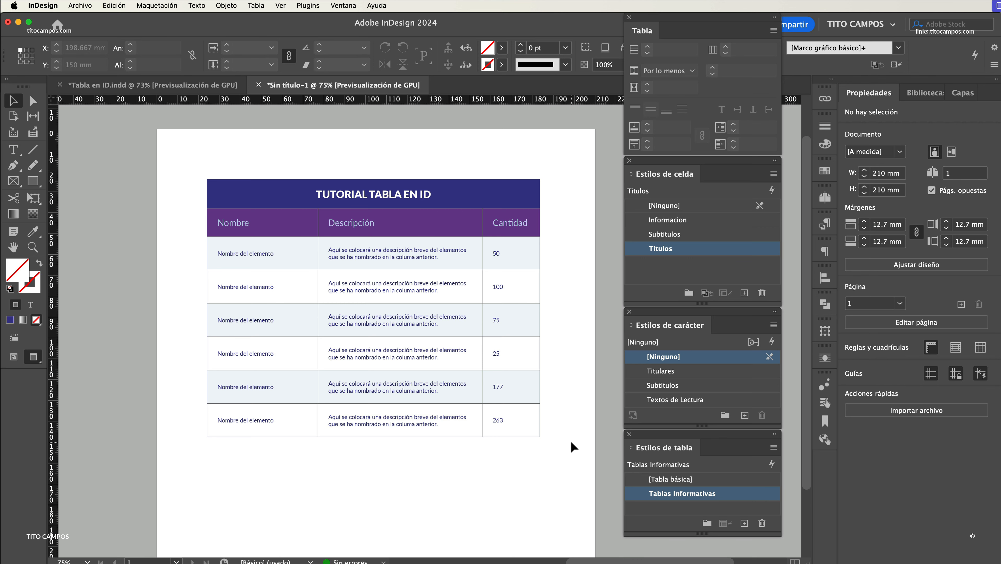
key(w)
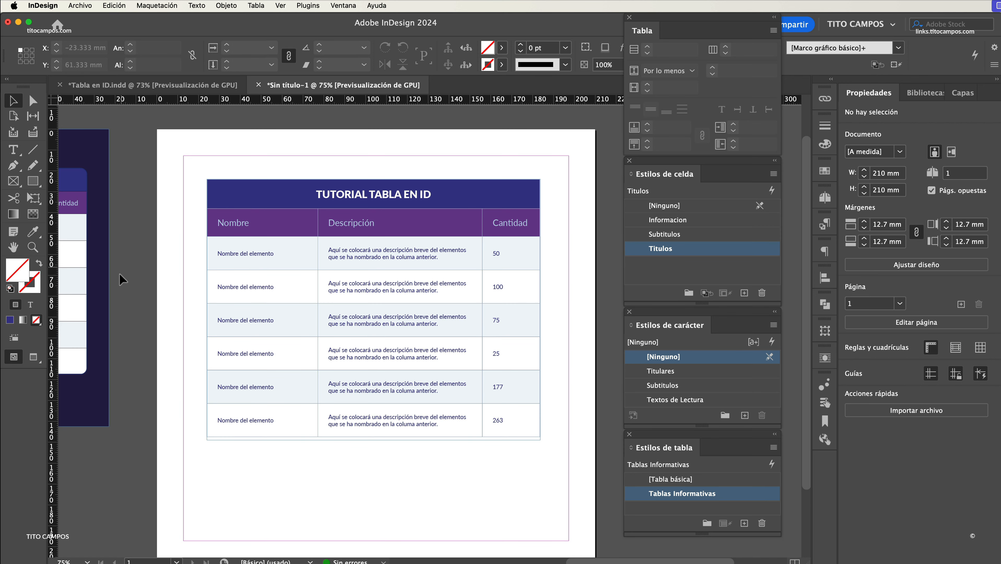
- Draw a rectangular frame of 159.667 × 123 mm over the new table and move it down to Y 40 mm
key(space)
drag(114, 224, 275, 232)
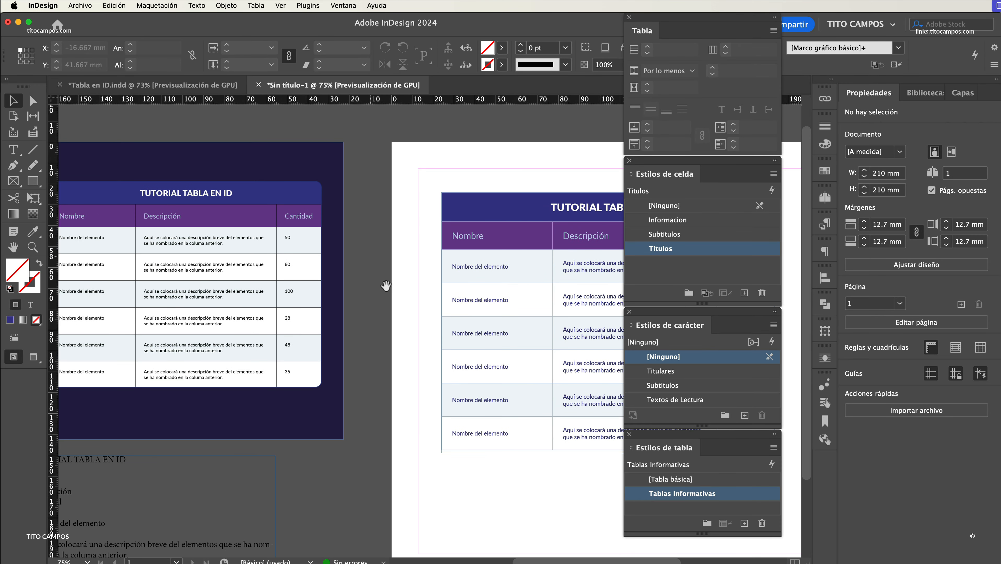
scroll(357, 308, right, 10)
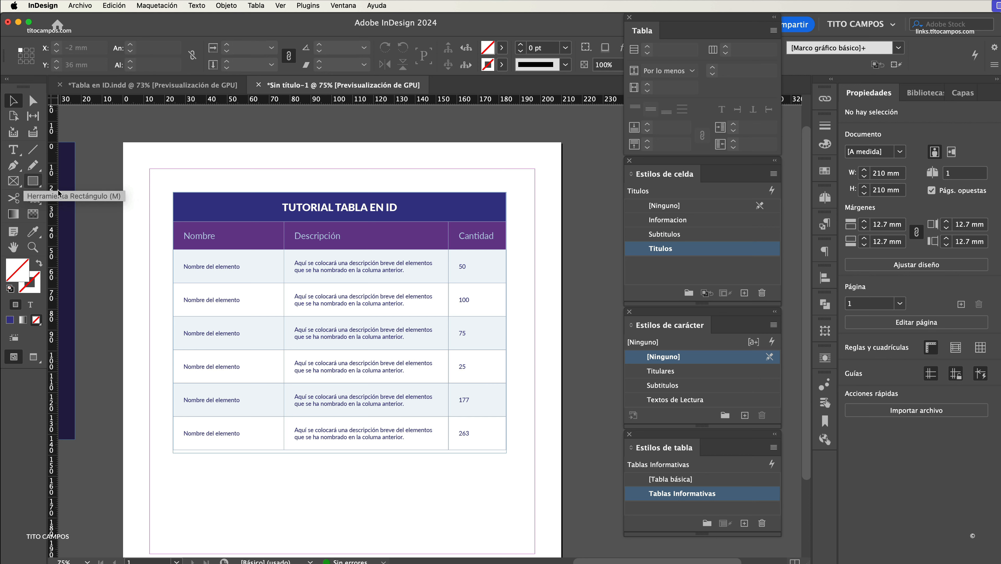
click(16, 183)
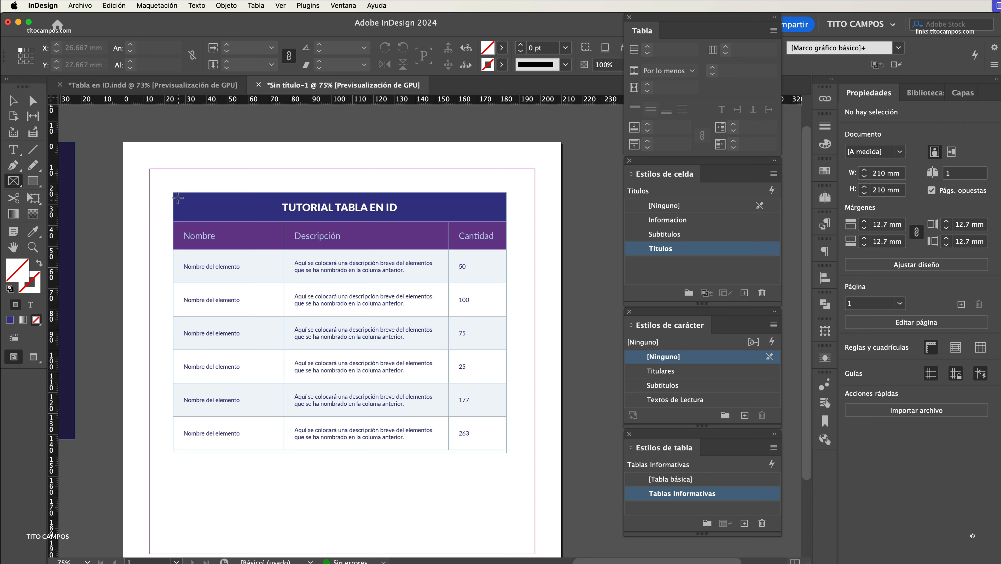
drag(174, 193, 506, 450)
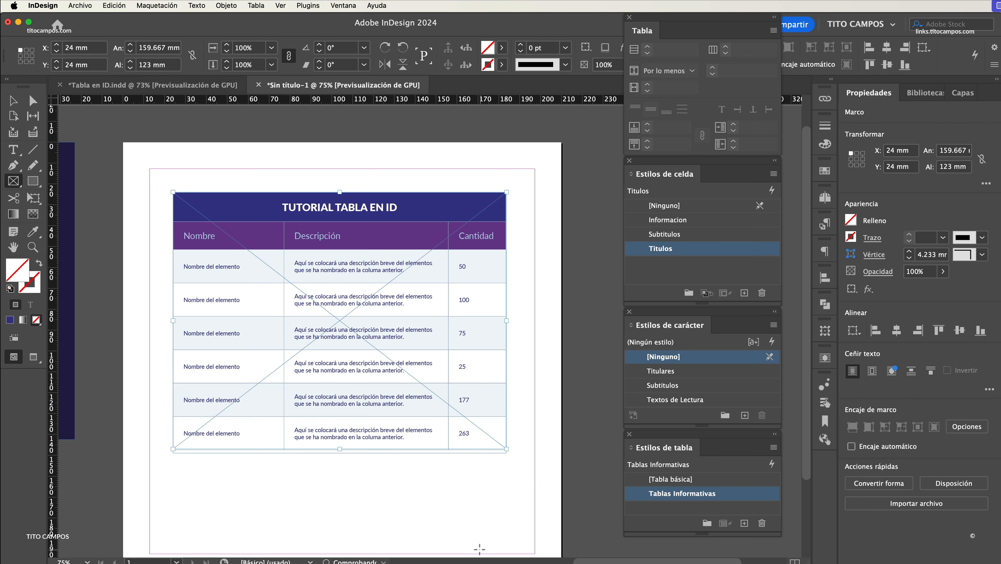
key(v)
click(382, 299)
drag(383, 302, 411, 336)
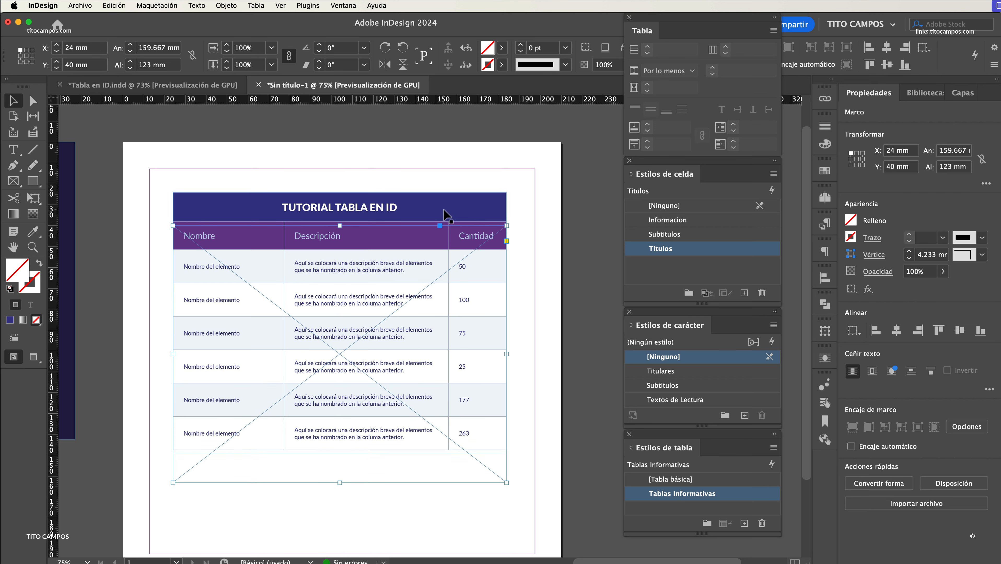
- Cut the table's text frame from the page and move the empty rectangular frame up to about X 25.17 mm, Y 26.67 mm
click(458, 259)
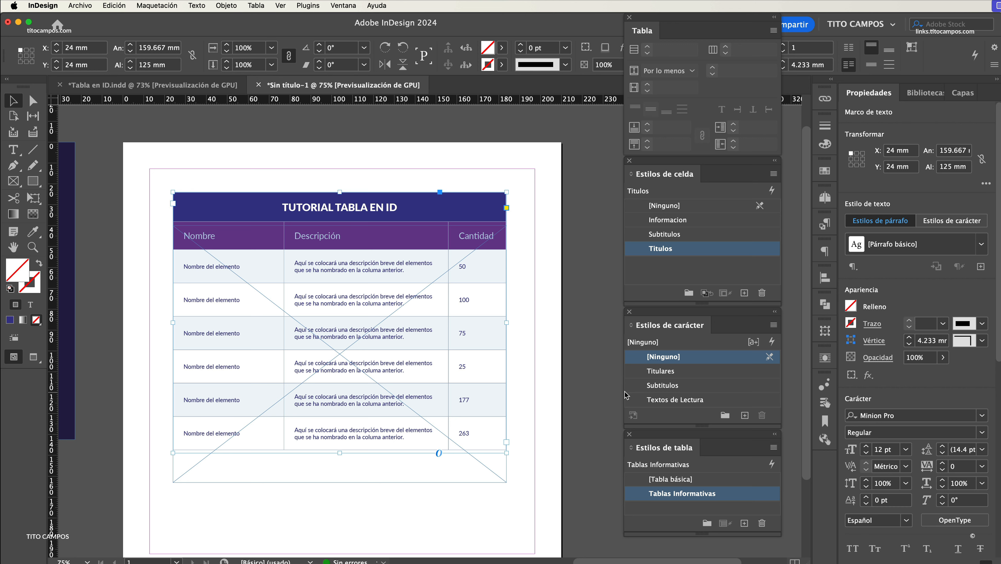
key(super)
key(super+x)
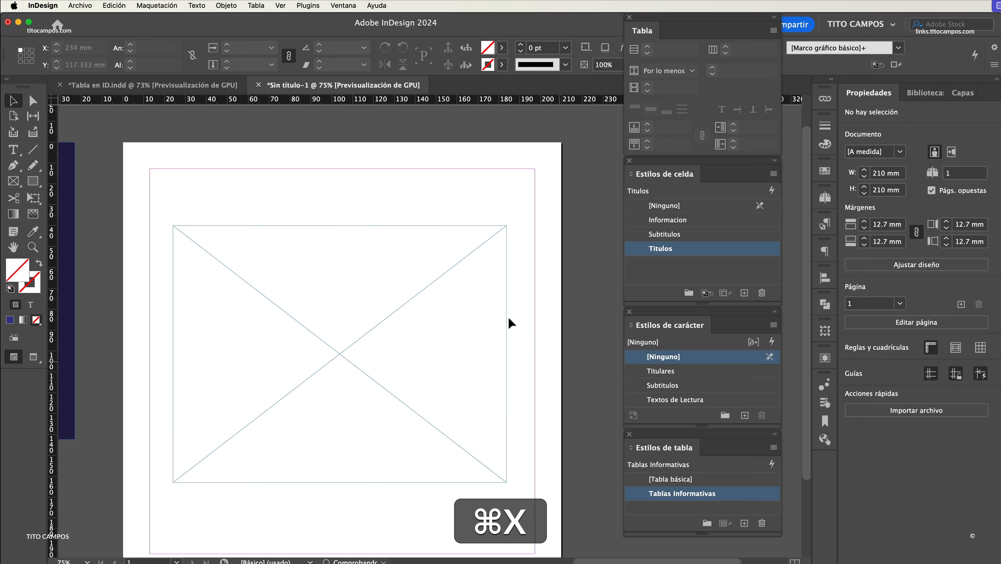
key(super+v)
drag(445, 328, 446, 305)
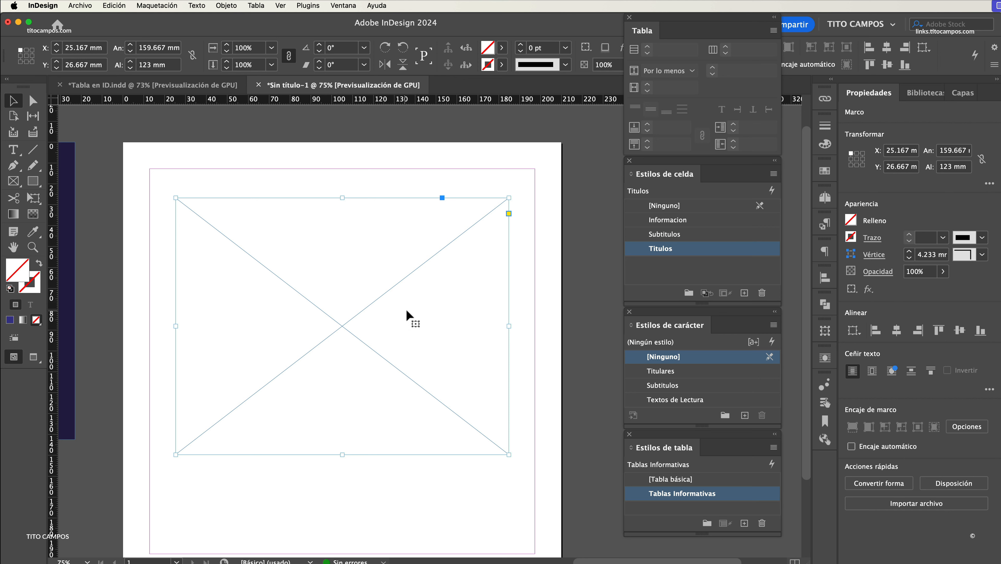
- Paste the table's text frame inside the empty rectangular frame and shift the content flush with the frame's upper and side edges
click(116, 6)
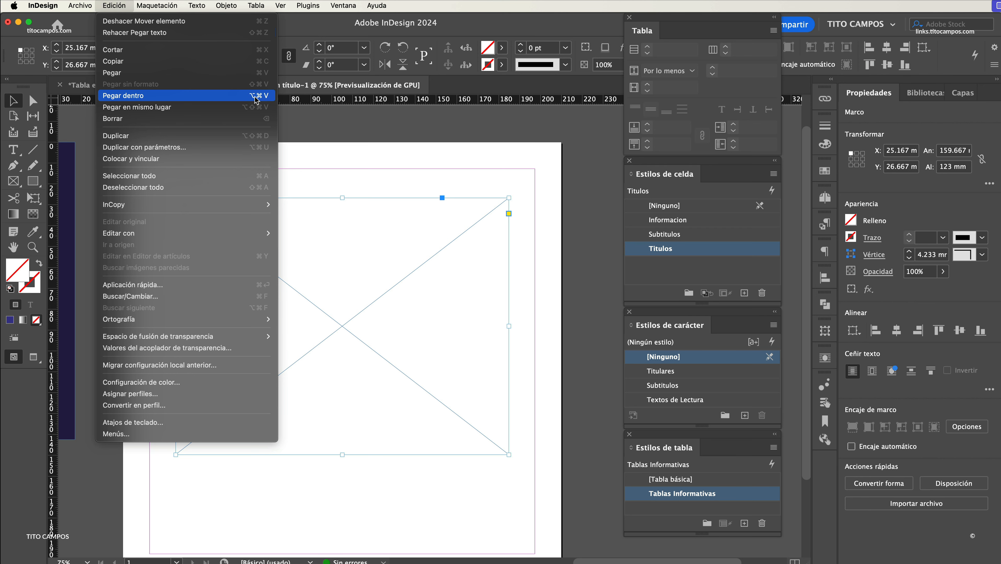
click(244, 96)
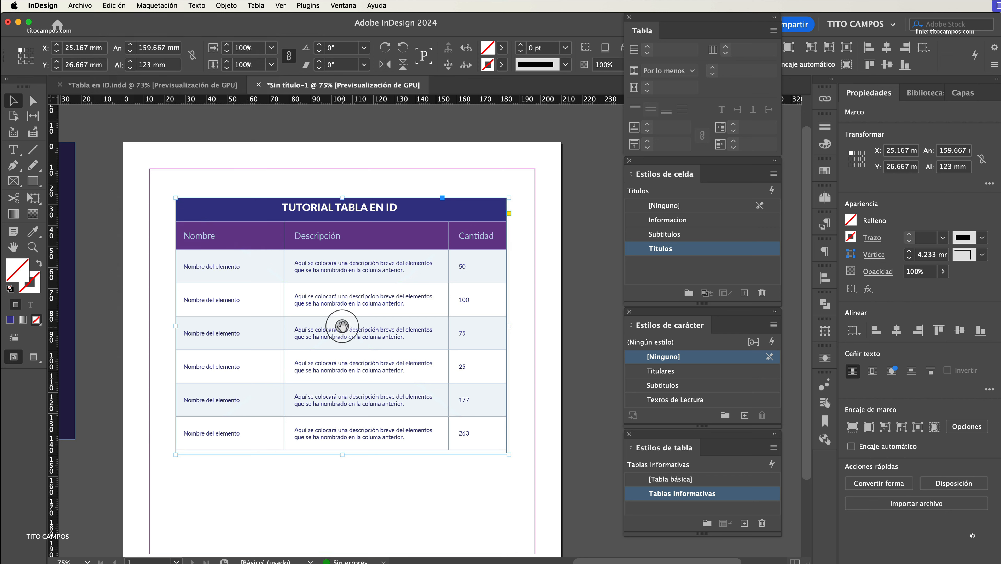
drag(343, 329, 345, 333)
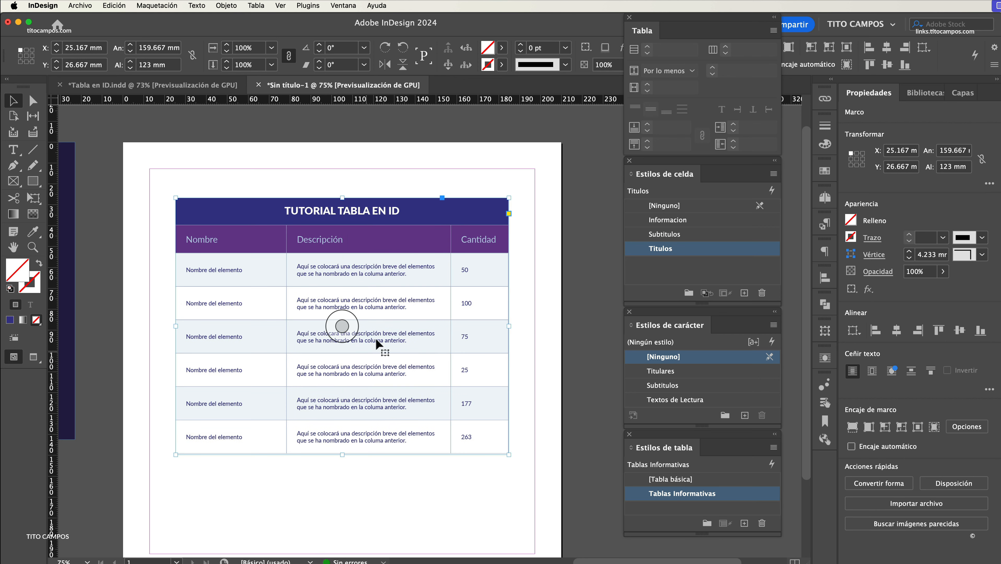
- Shorten the frame to about 122.67 mm high so its lower edge meets the table's last row
click(524, 308)
click(498, 380)
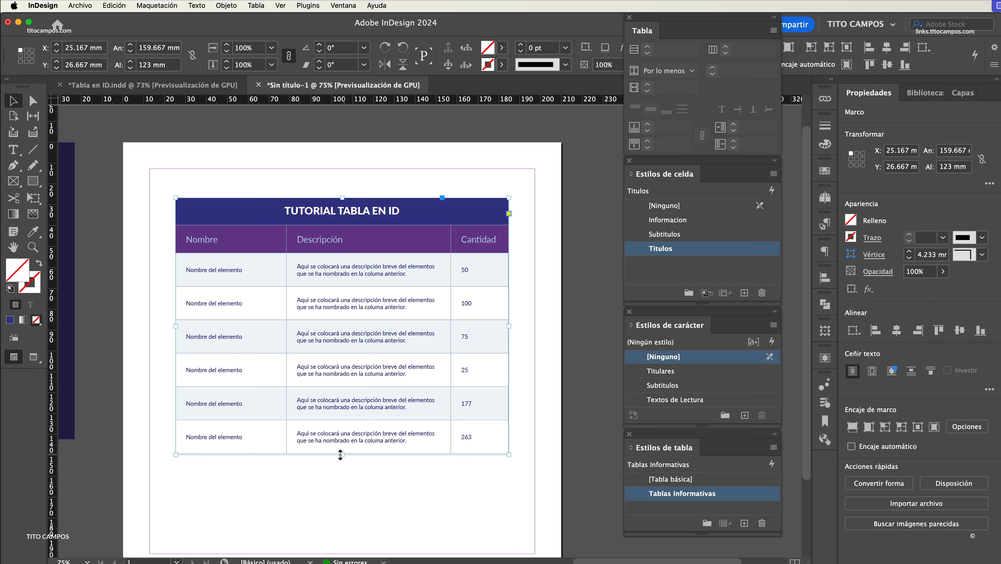
mouse_move(340, 454)
mouse_down()
mouse_move(341, 482)
mouse_move(347, 454)
mouse_up()
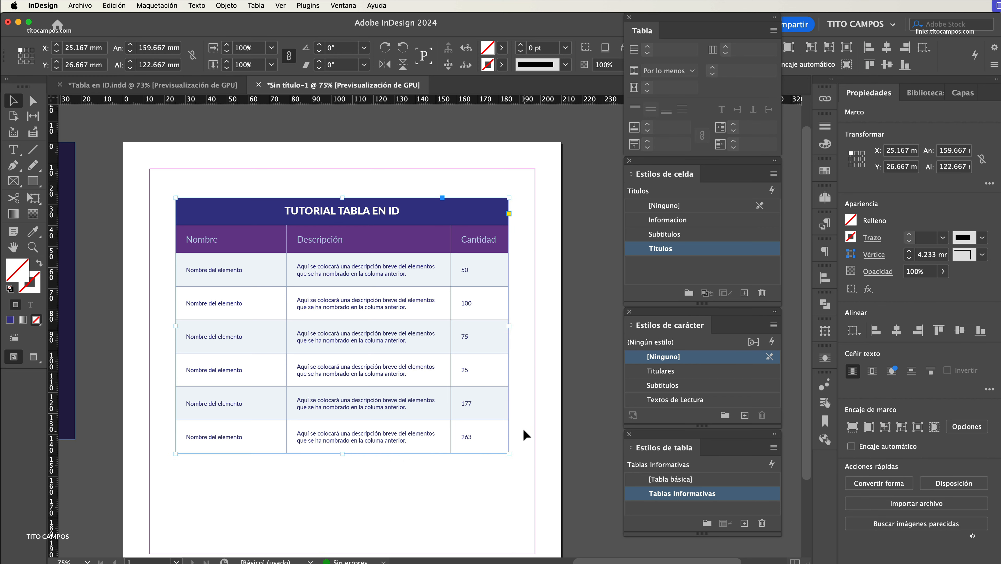
click(513, 441)
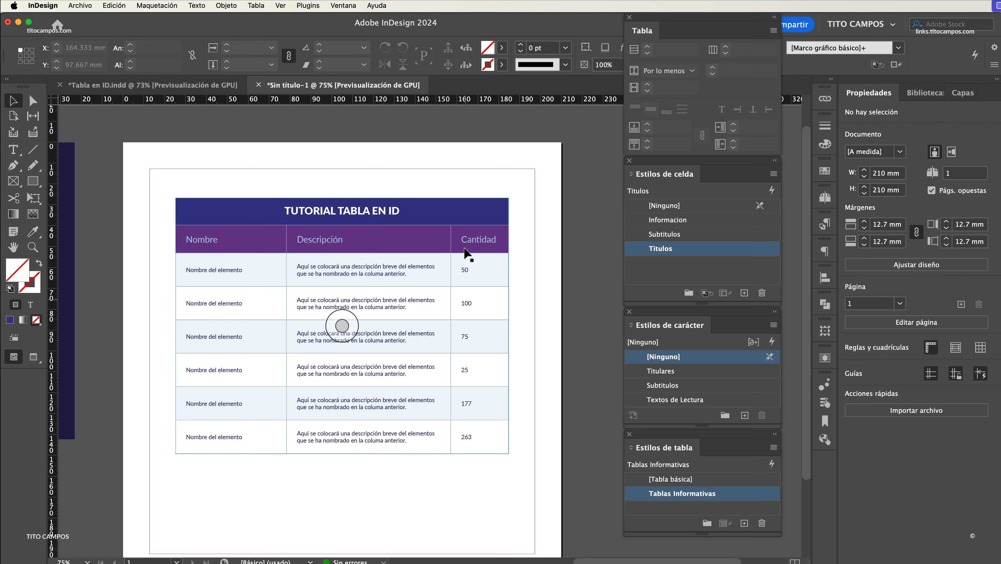
- Apply the convex rounded corner shape to the frame holding the table
click(460, 264)
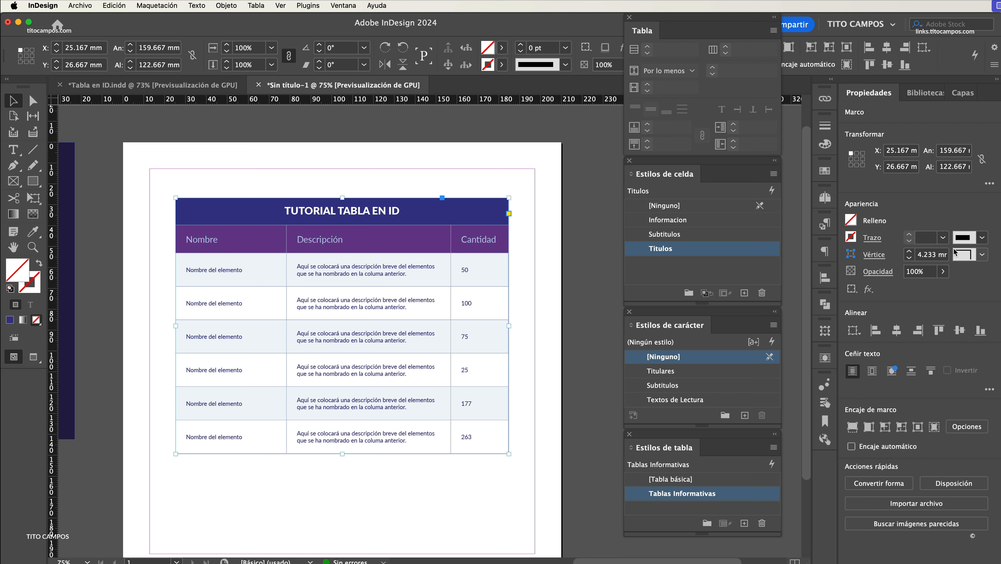
click(982, 255)
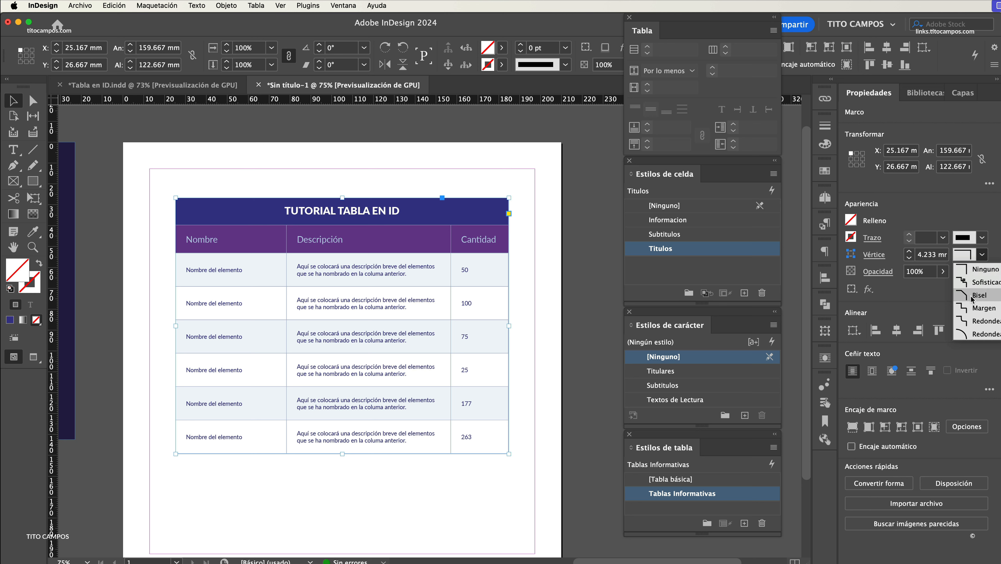
click(975, 338)
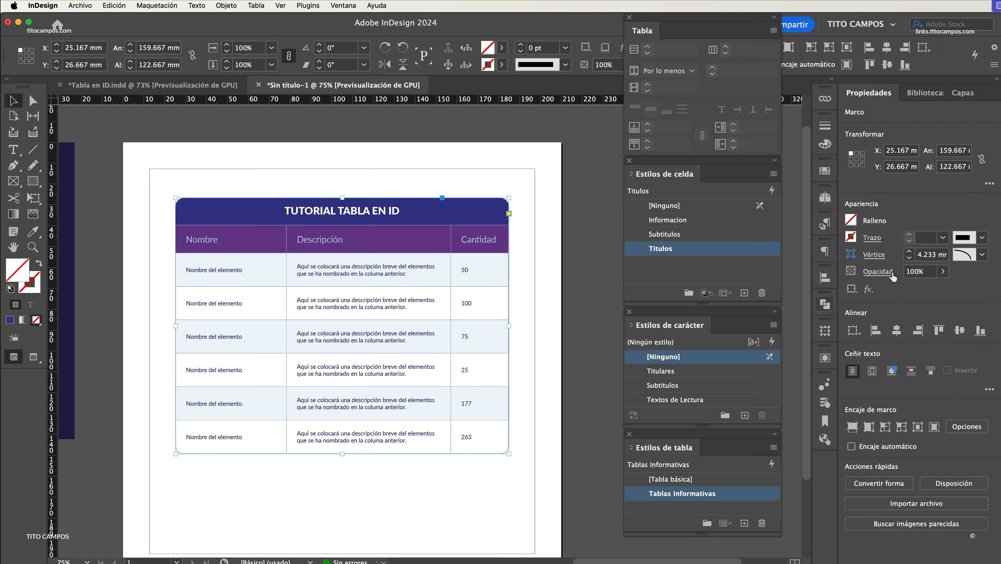
- Try corner sizes of 12 mm and 7 mm on the table's frame
click(909, 251)
click(909, 252)
click(909, 252)
click(909, 252)
click(909, 251)
click(909, 252)
click(909, 252)
click(909, 252)
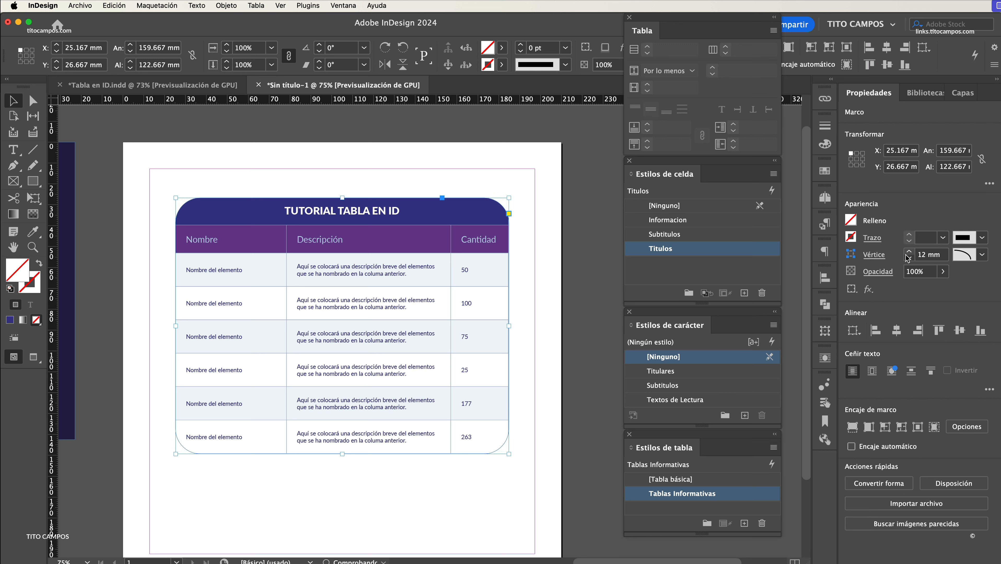
click(909, 258)
click(908, 258)
click(909, 257)
click(909, 257)
click(909, 257)
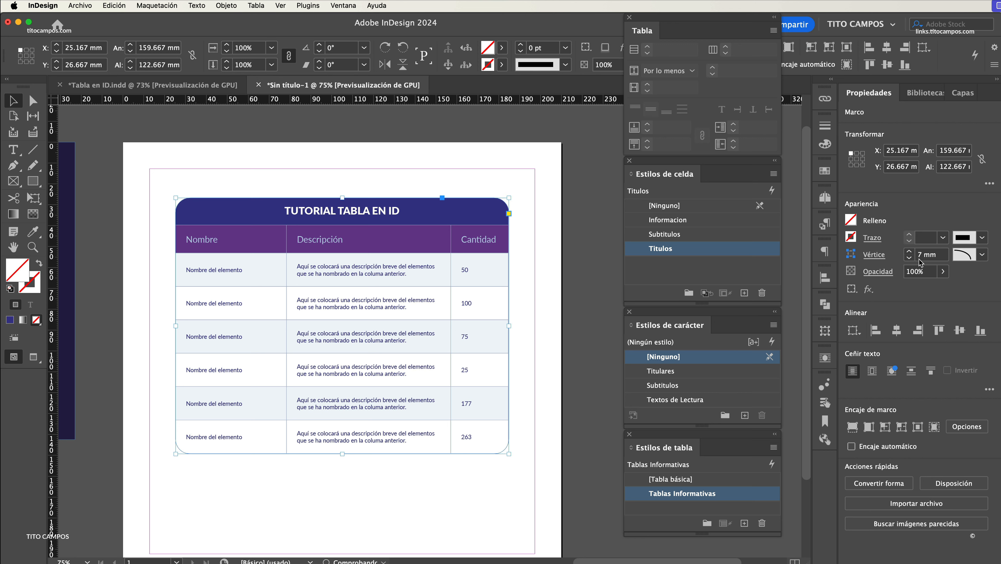
- Set the frame's corner size to 4 mm and check the rounded table in preview mode
click(926, 256)
key(super+a)
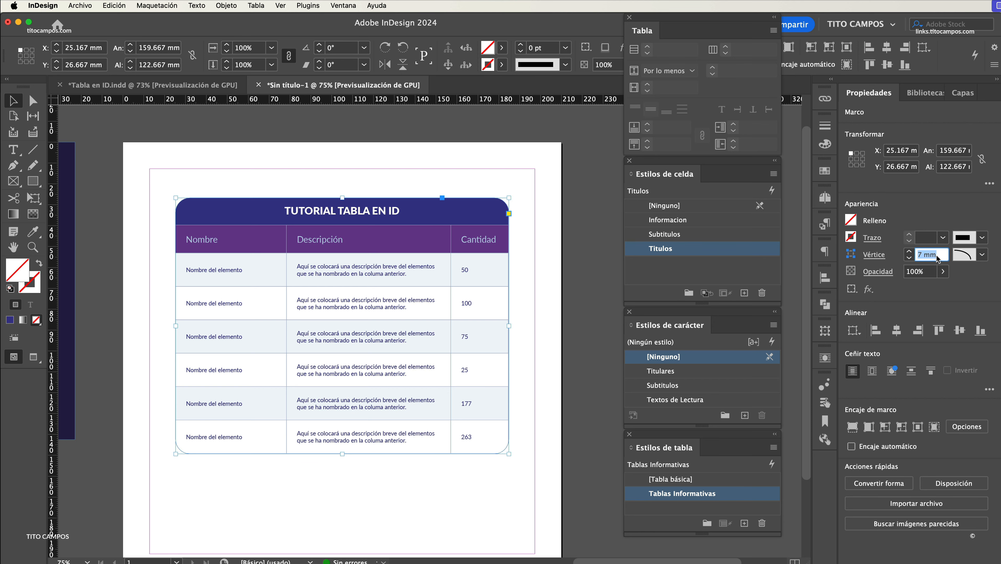
text(4)
click(581, 277)
key(space)
drag(317, 297, 227, 265)
key(space)
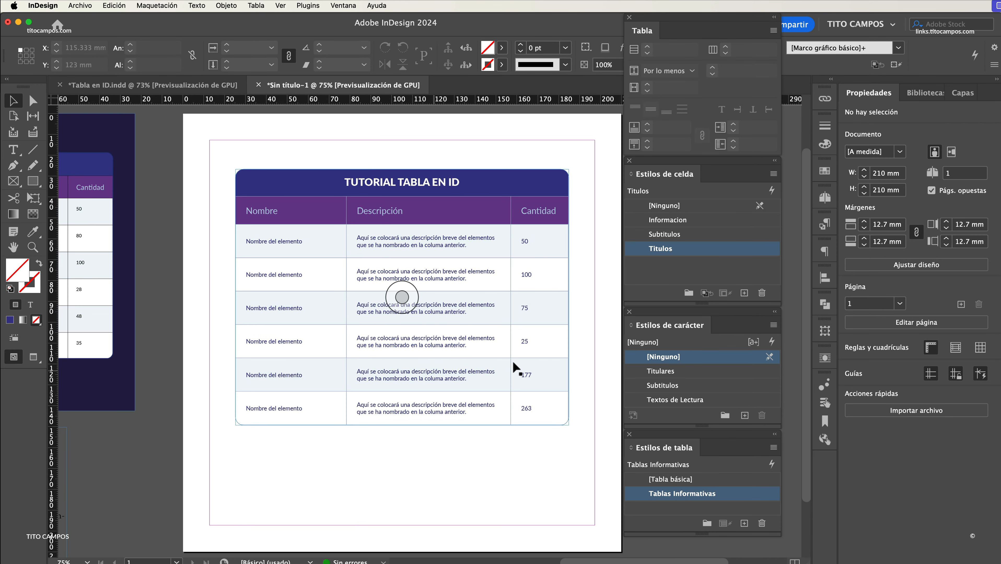
drag(484, 373, 416, 369)
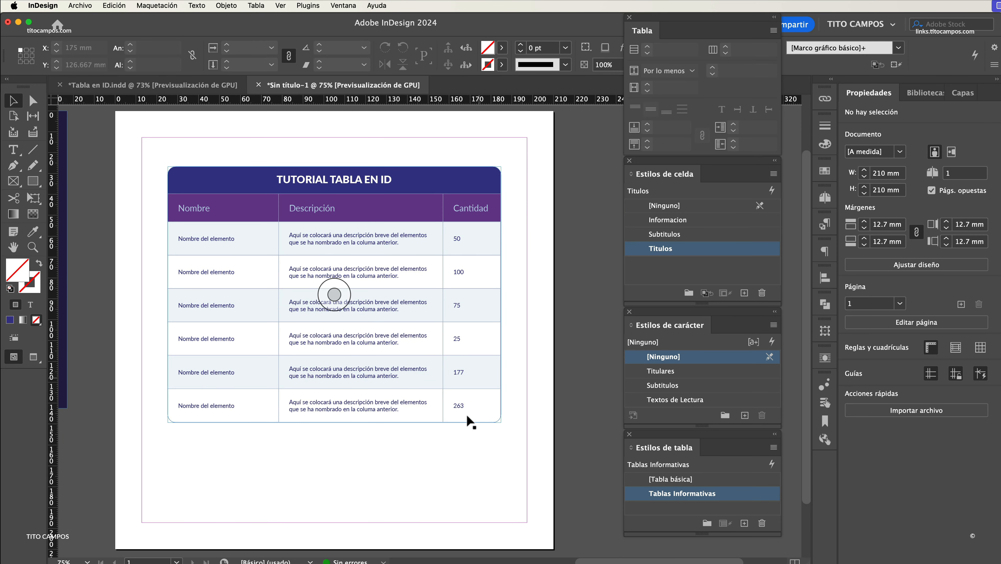
key(w)
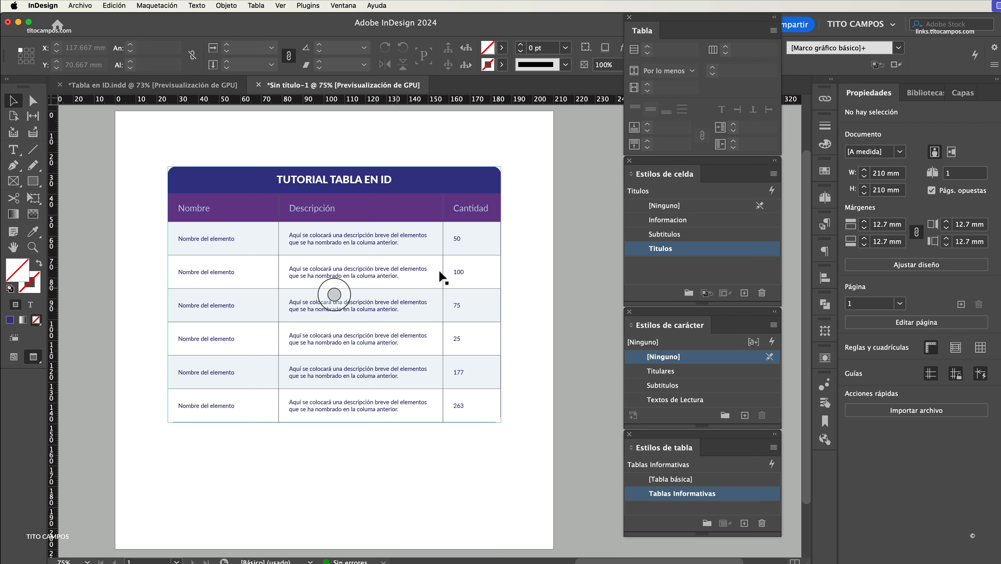
key(w)
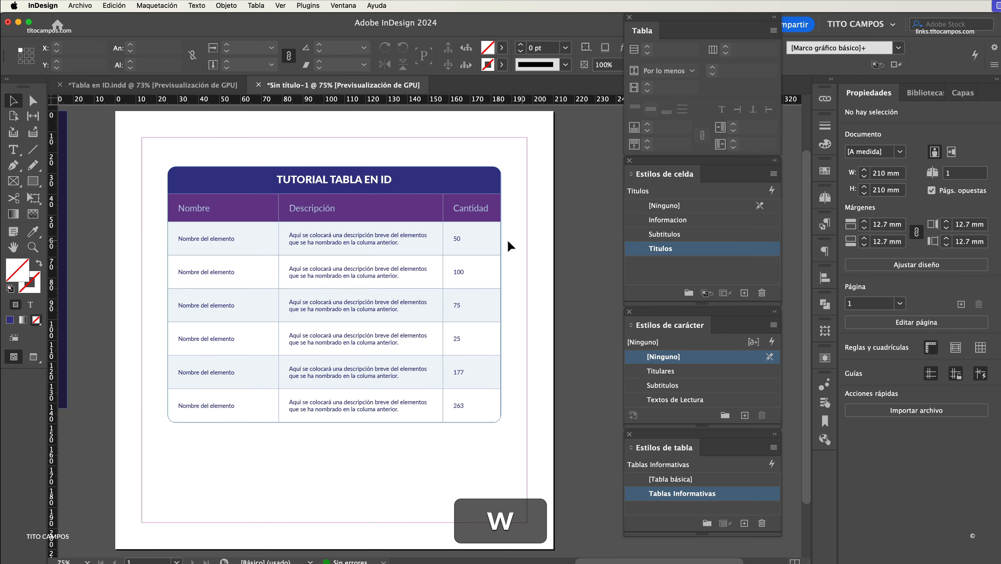
- Try a 0.25 pt stroke on the frame around the table
click(495, 284)
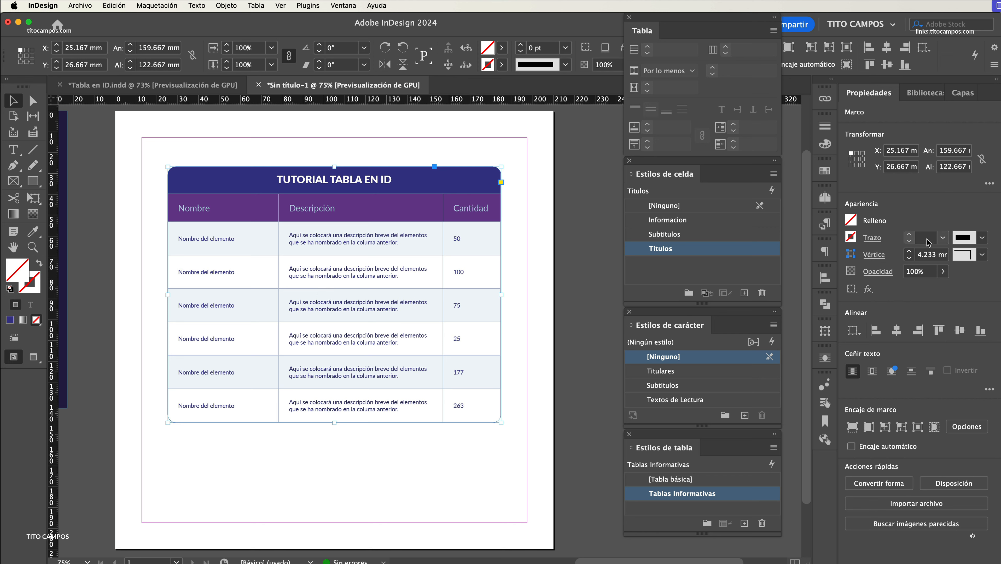
click(943, 240)
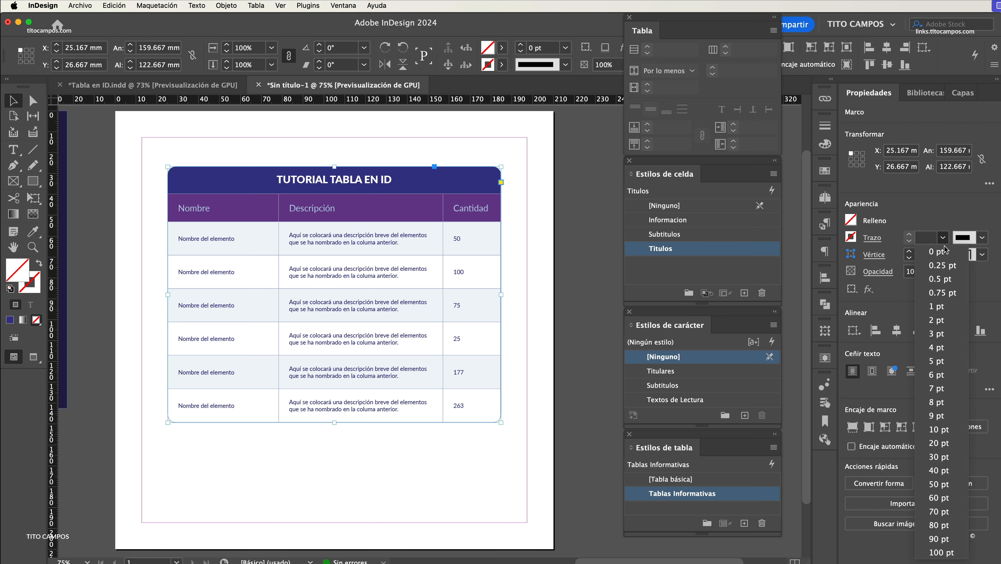
click(943, 272)
click(518, 389)
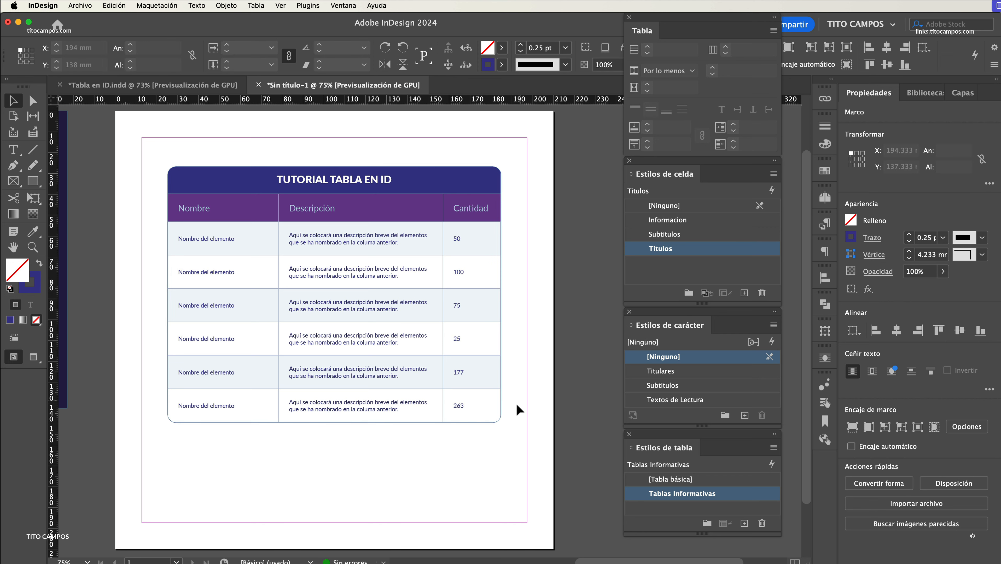
key(3)
click(488, 406)
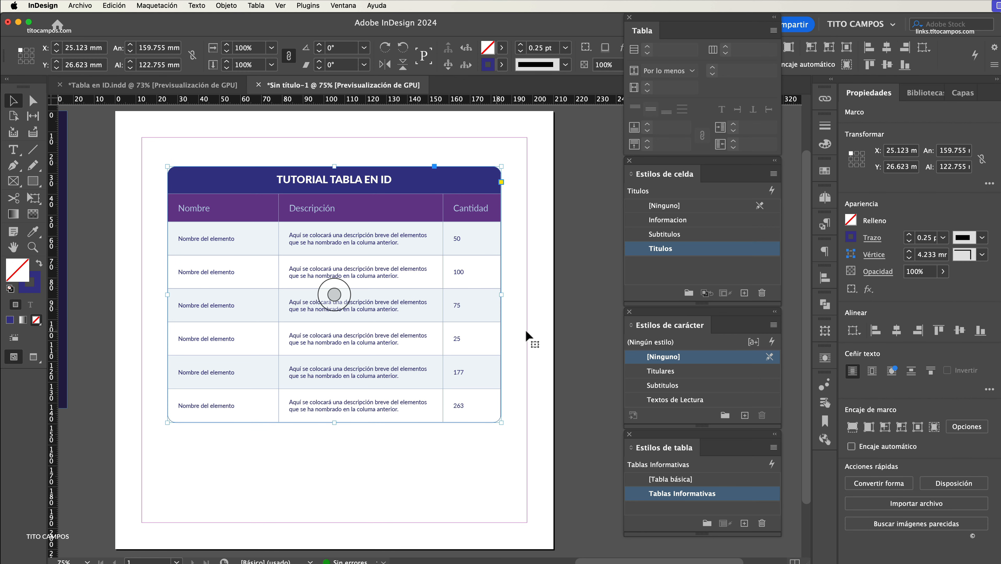
- Look through the stroke types without changing them and try frame stroke weights of 1 pt, 0 pt and 0.5 pt
click(982, 238)
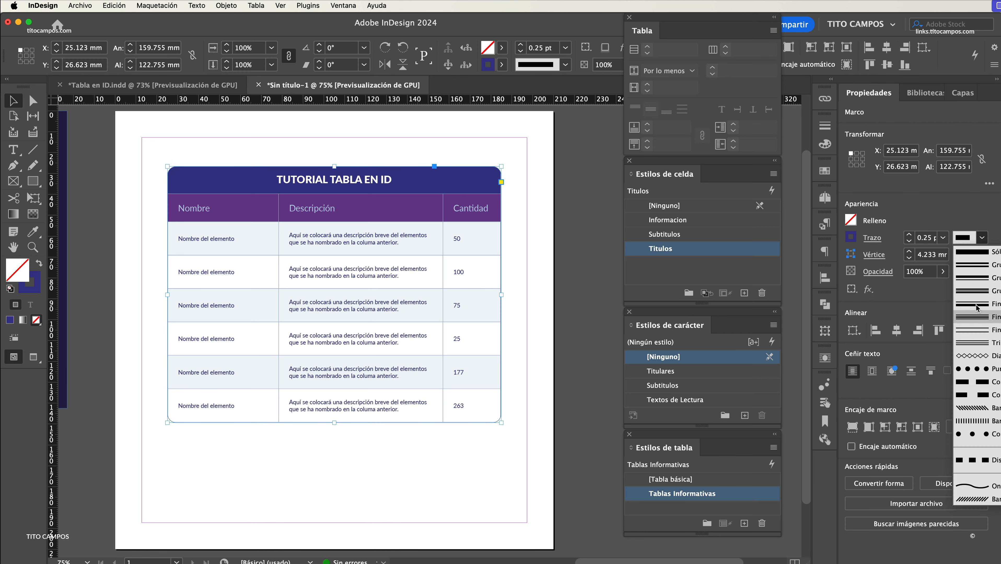
click(982, 239)
click(909, 235)
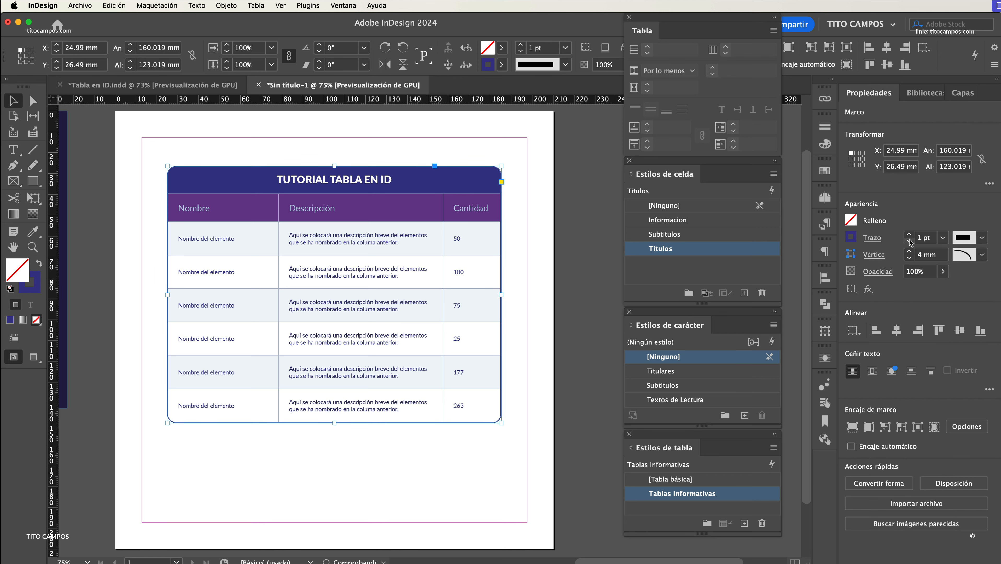
click(910, 242)
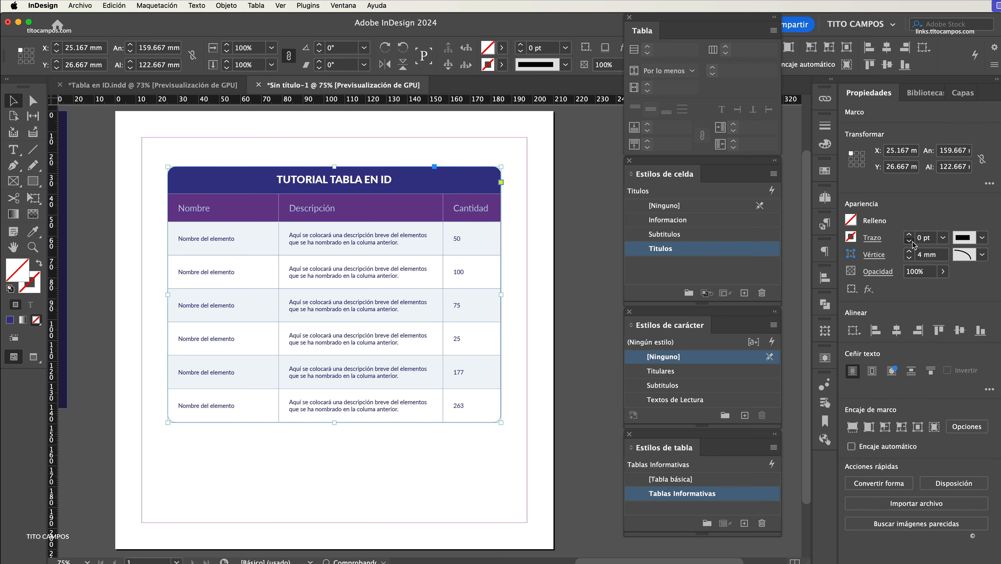
click(942, 237)
click(942, 275)
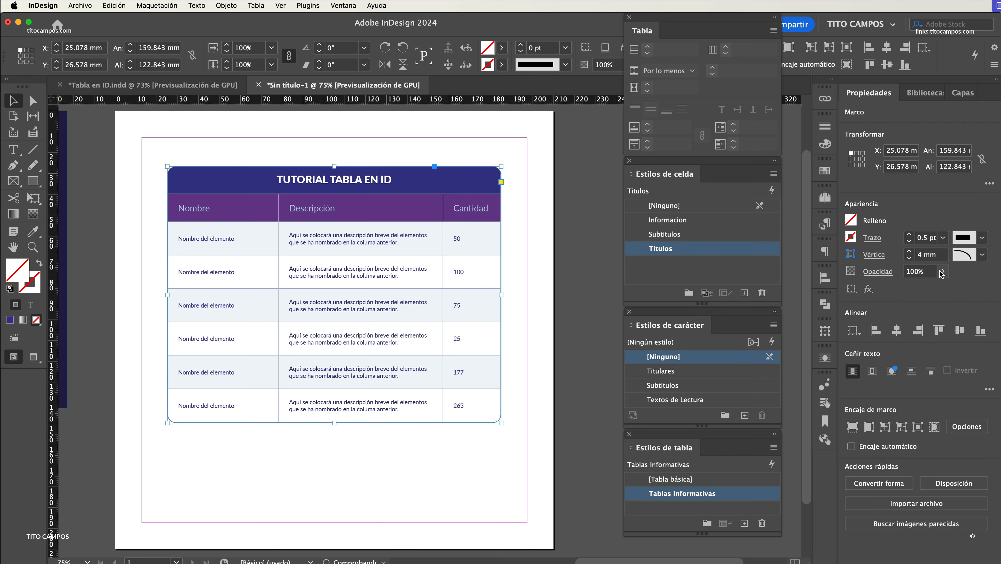
- Set the frame's stroke weight to 0.75 pt and check its stroke colour swatch
click(943, 237)
click(942, 288)
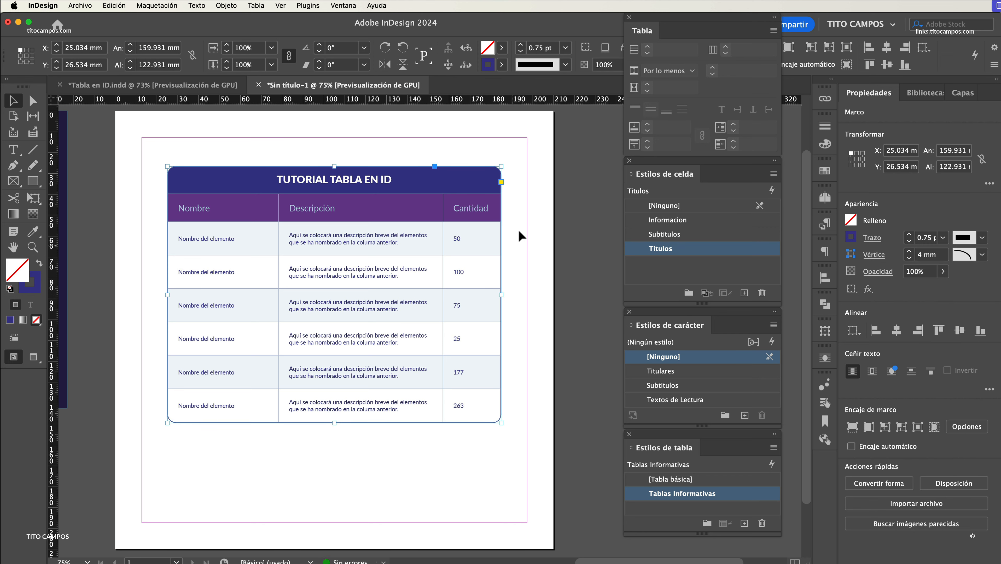
click(851, 237)
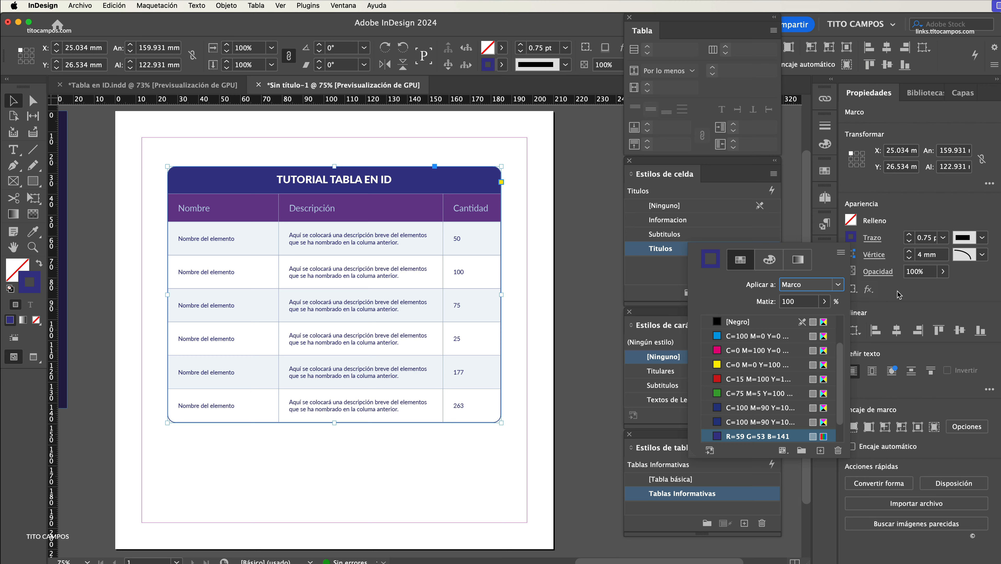
click(514, 429)
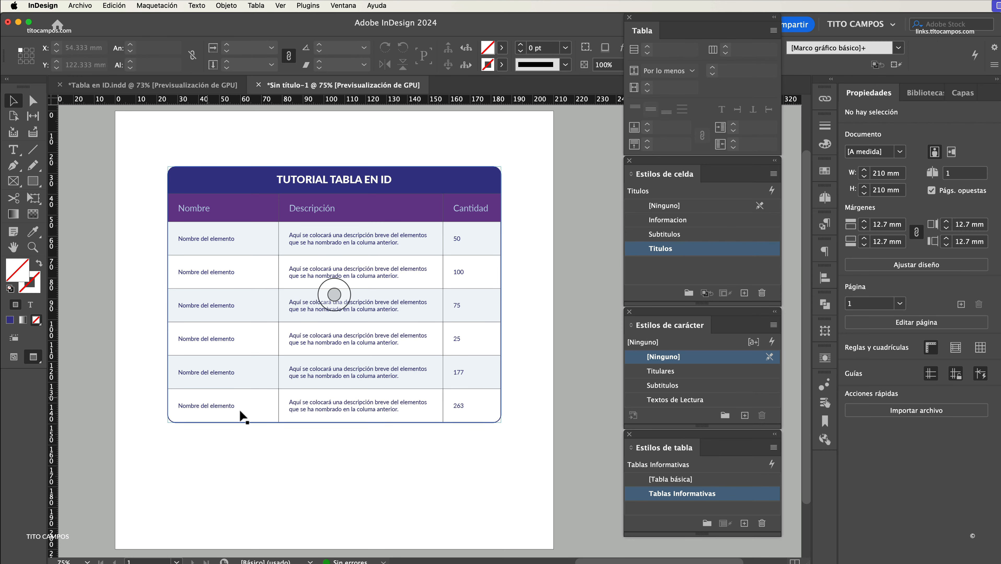
- Resize the frame from its lower-right corner to about 159.97 × 122.62 mm so its stroke covers the table's lower border
key(z)
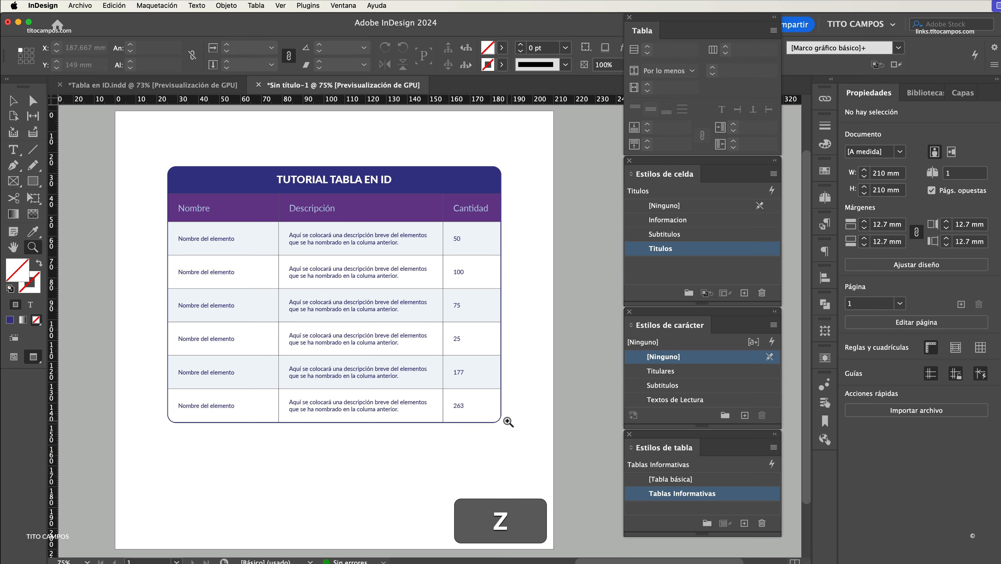
click(508, 430)
click(428, 331)
click(421, 301)
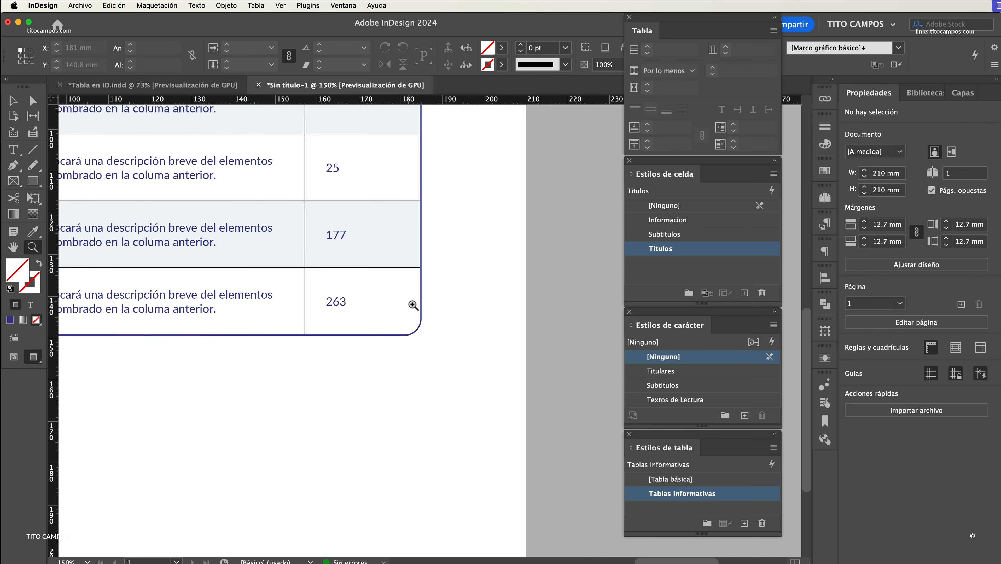
click(410, 301)
key(v)
key(z)
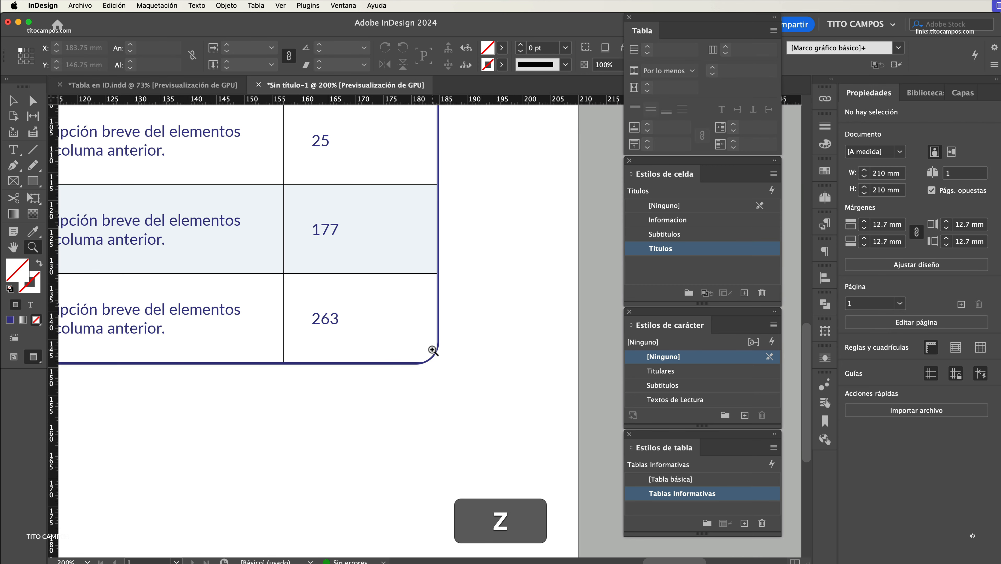
click(435, 350)
click(440, 348)
click(428, 335)
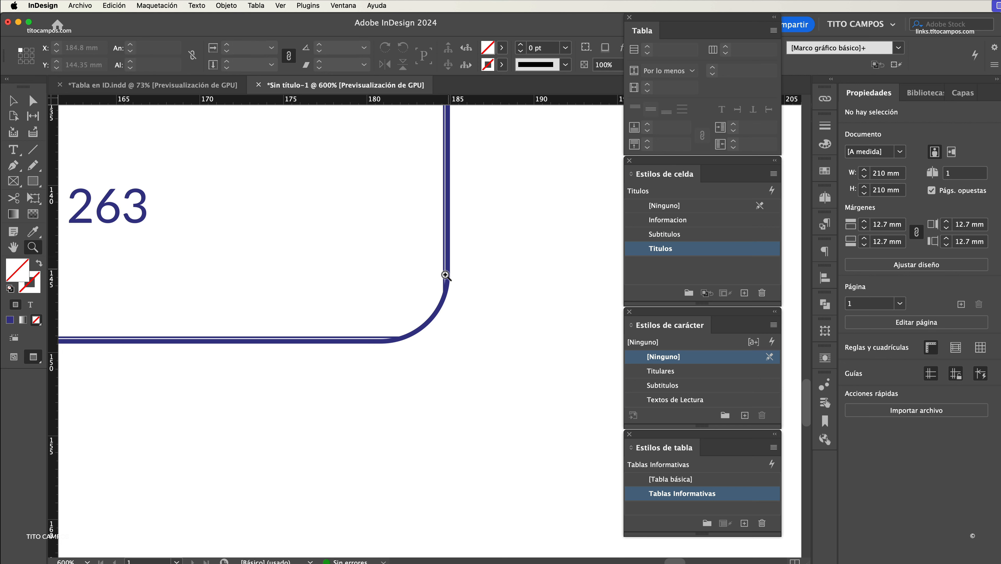
key(v)
click(445, 296)
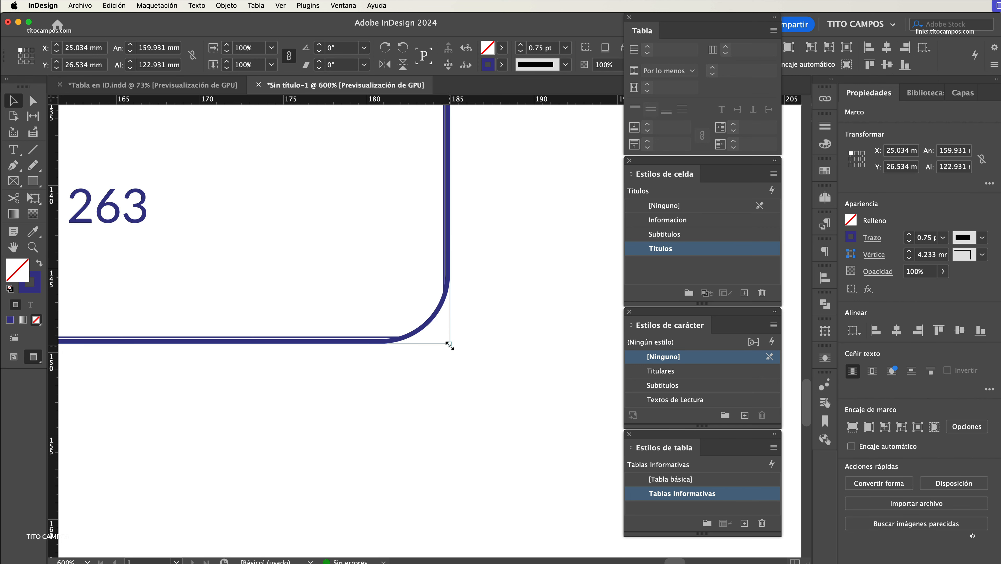
drag(448, 341, 450, 338)
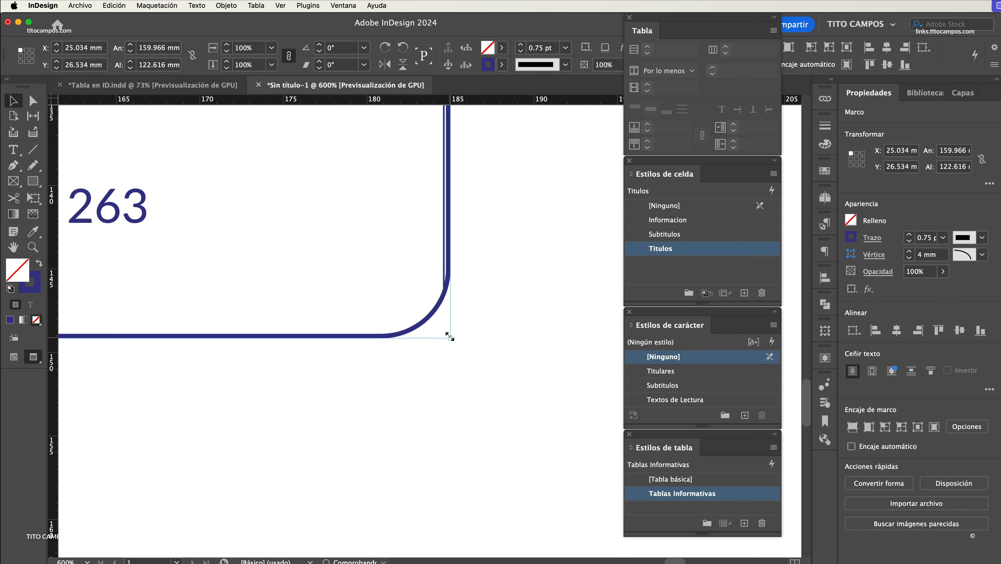
- Narrow the frame slightly from its lower-right corner so its stroke covers the table's right border
scroll(455, 274, up, 5)
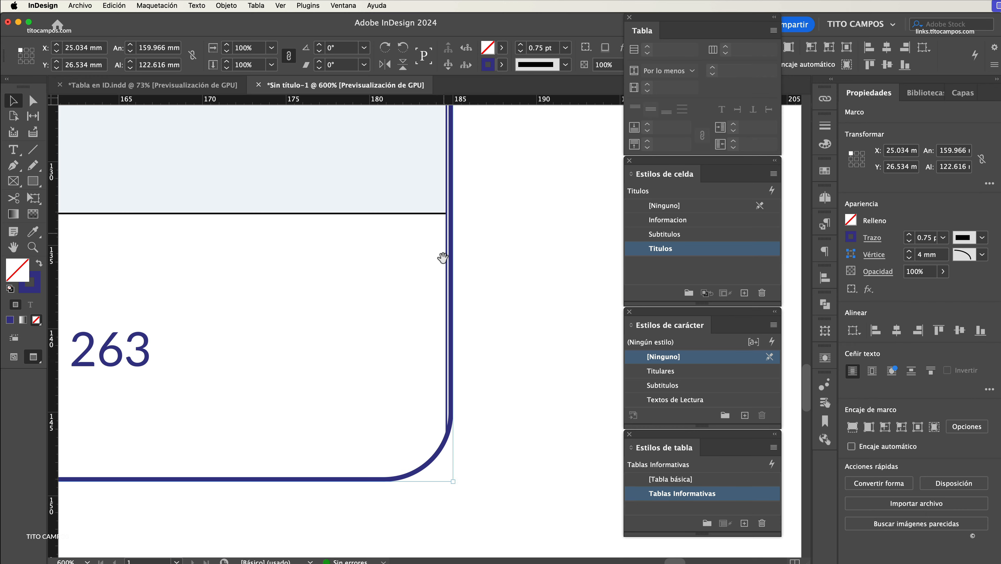
drag(454, 482, 447, 485)
click(487, 430)
key(z)
alt+click(531, 357)
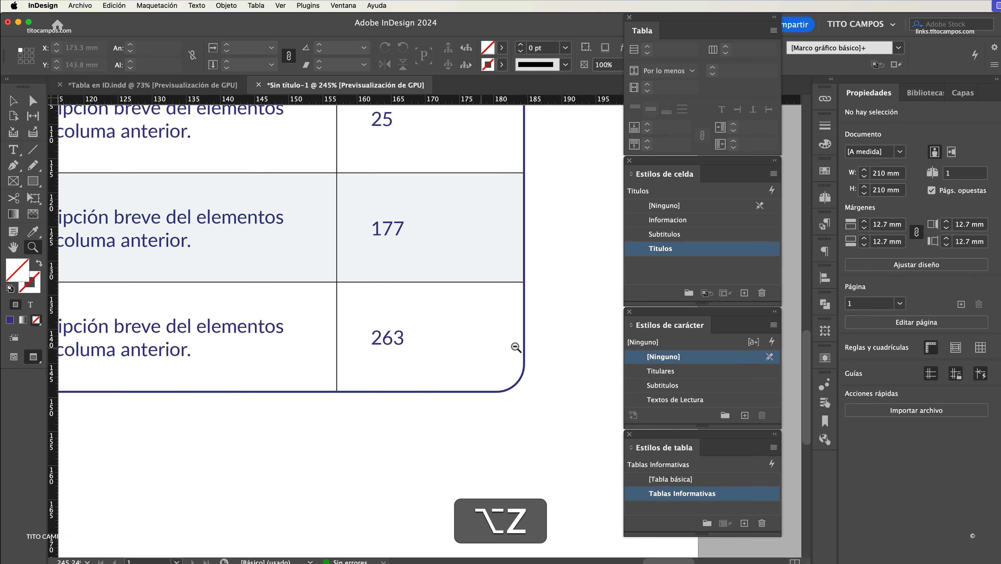
- Examine the frame's stroke and rounded corners up close around the table, including the lower and upper edges, and view the whole page
key(alt+space)
drag(165, 390, 296, 391)
key(z)
drag(287, 346, 254, 368)
key(space)
drag(480, 314, 320, 316)
key(z)
drag(155, 210, 265, 299)
drag(138, 209, 91, 192)
key(space)
drag(430, 340, 357, 255)
key(v)
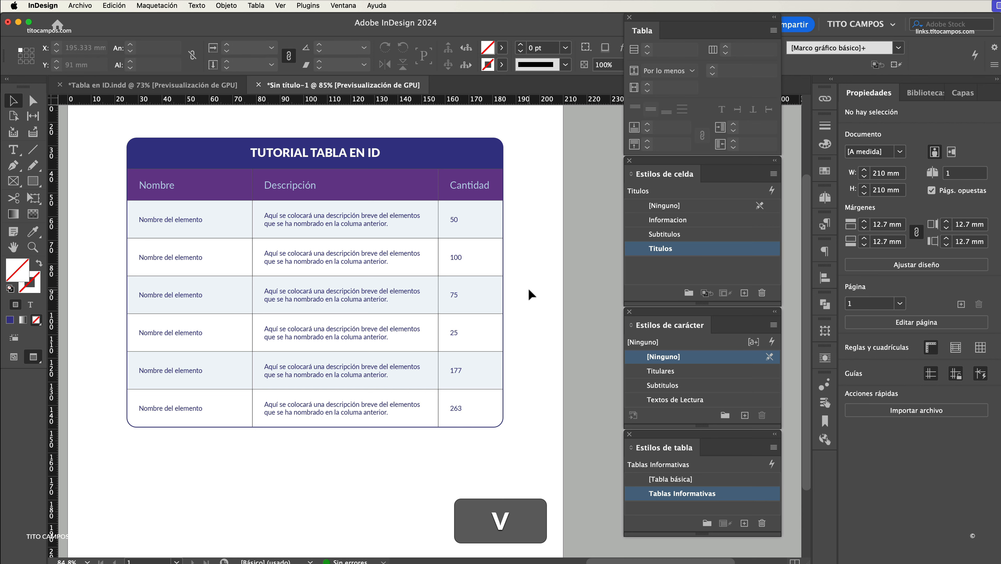
key(z)
alt+click(410, 321)
key(alt+space)
drag(413, 332, 458, 367)
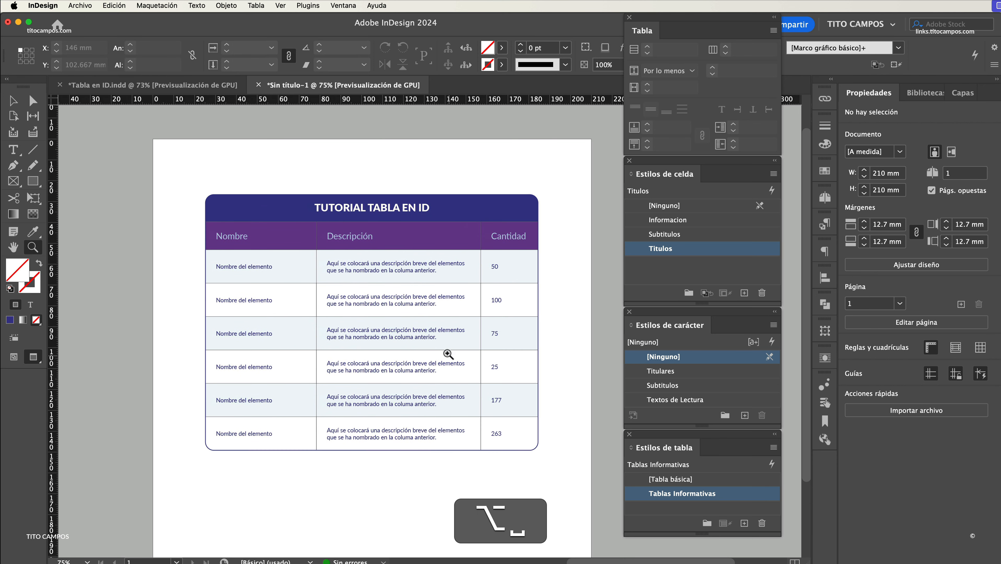
key(v)
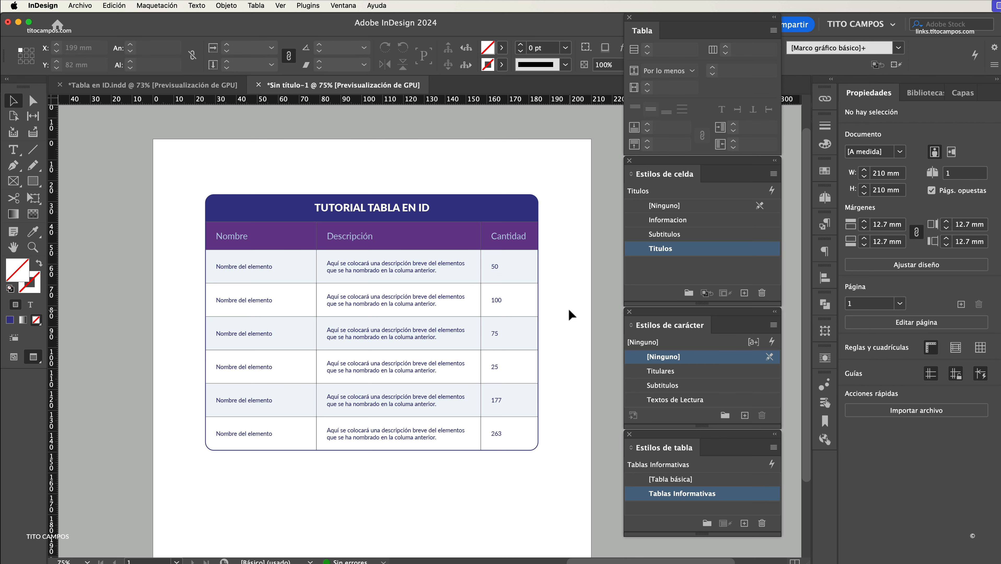
- Leave preview mode and move the framed table down to the vertical centre of the page
key(2)
key(w)
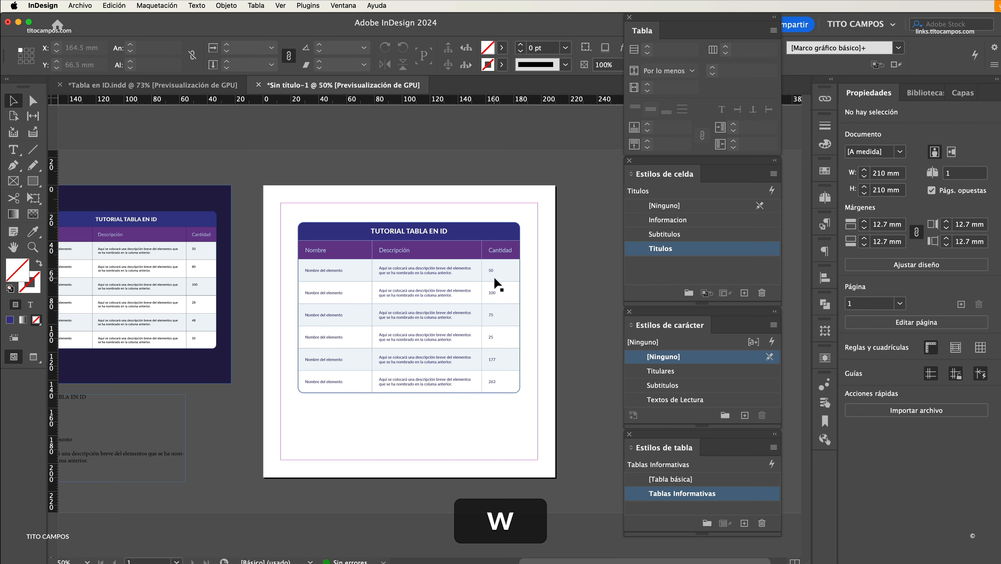
drag(476, 300, 474, 346)
click(144, 284)
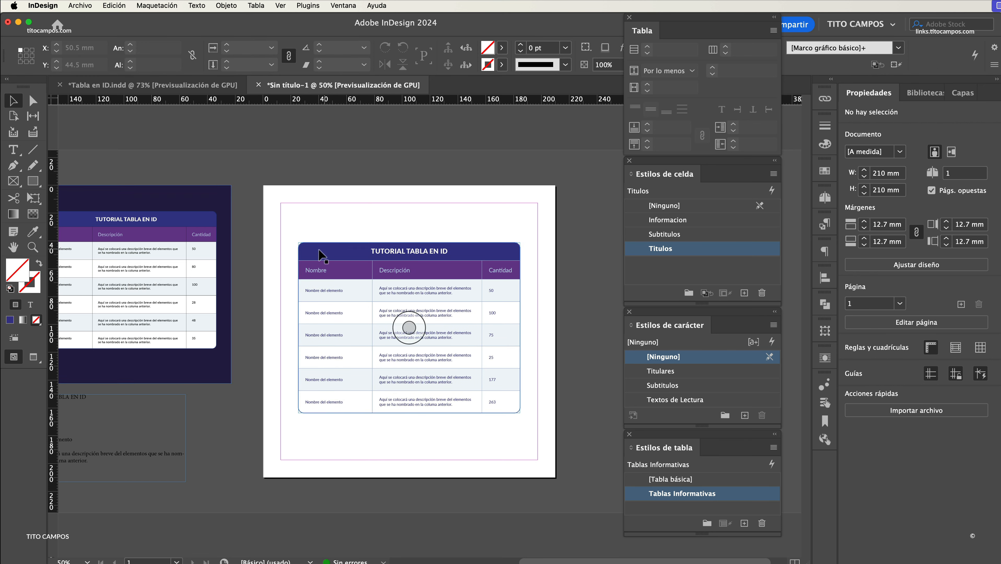
drag(331, 257, 343, 241)
click(354, 228)
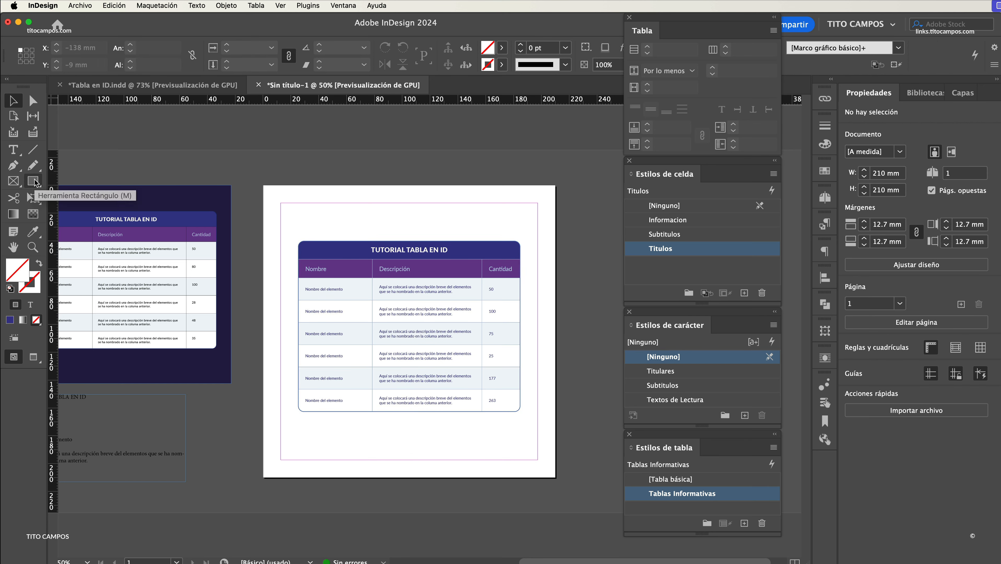
- Draw a 210 × 210 mm rectangle covering the whole page and fill it with the R=59 G=53 B=141 swatch
click(34, 182)
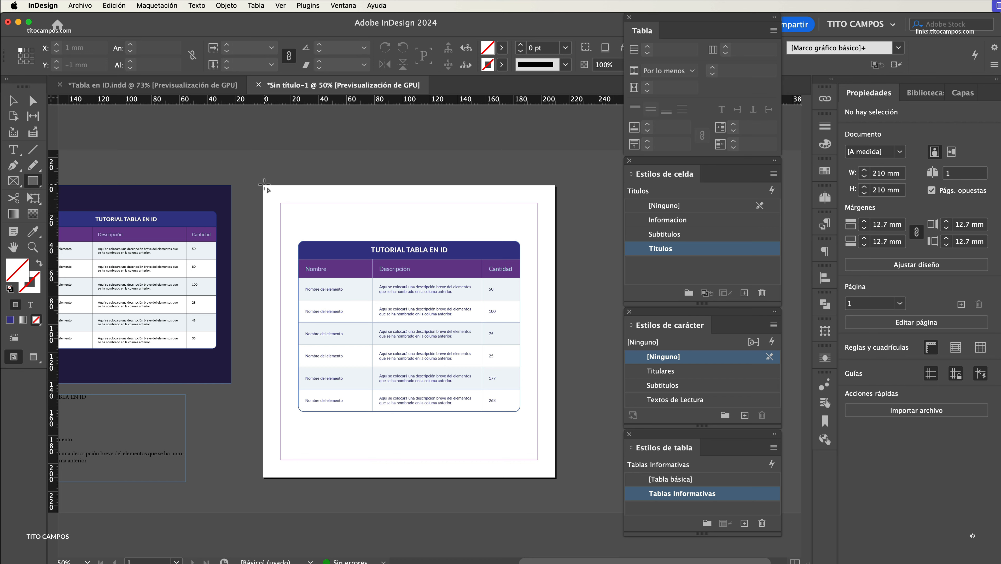
drag(264, 186, 555, 478)
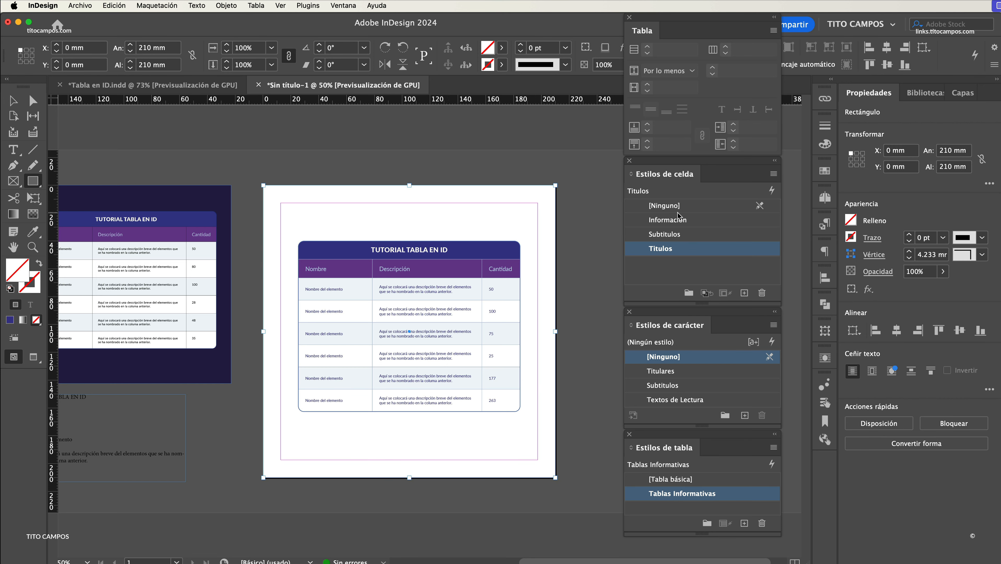
click(850, 236)
drag(842, 322, 841, 364)
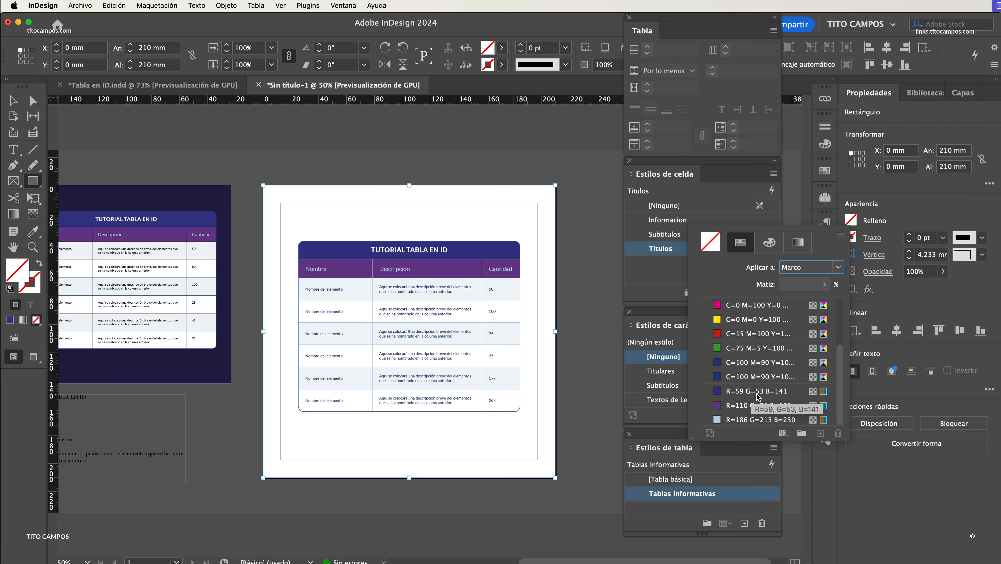
click(765, 392)
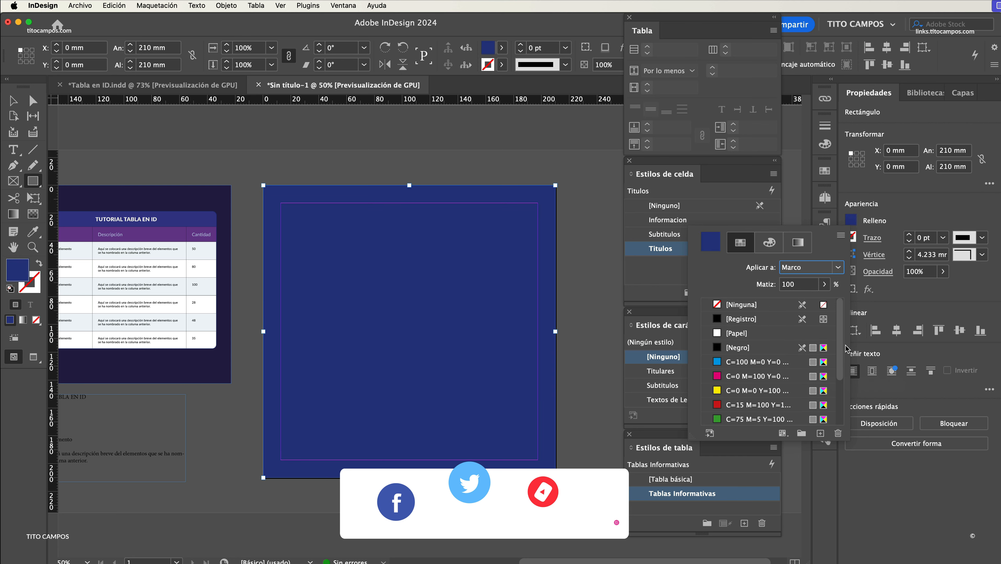
click(769, 392)
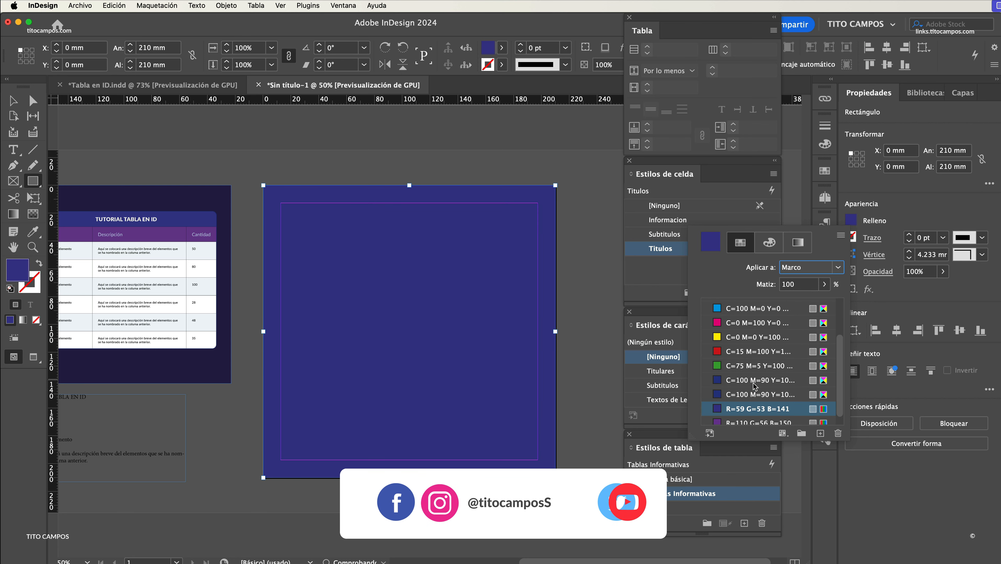
- Change the rectangle's fill to the darker blue 21066e in the colour picker
double_click(23, 274)
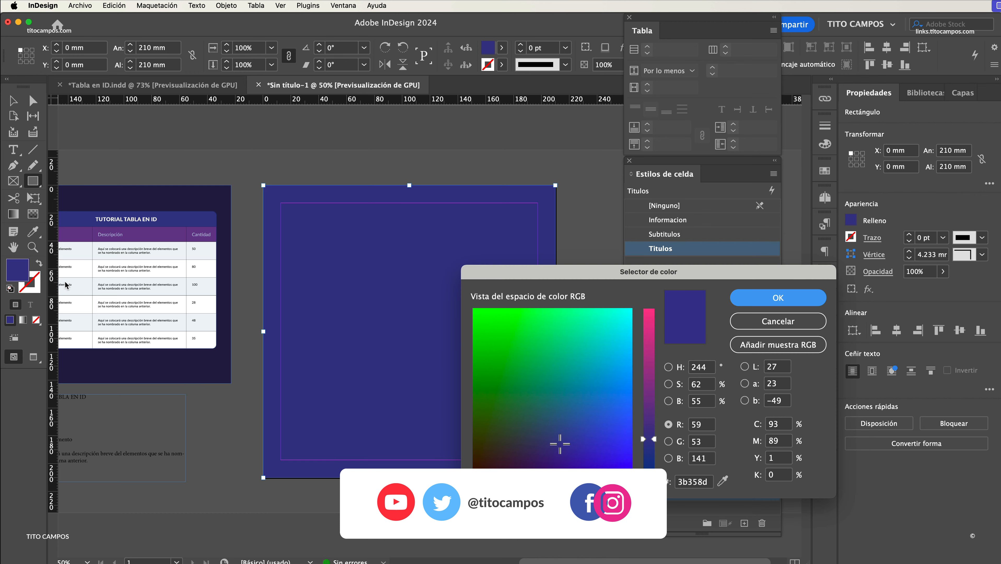
click(553, 450)
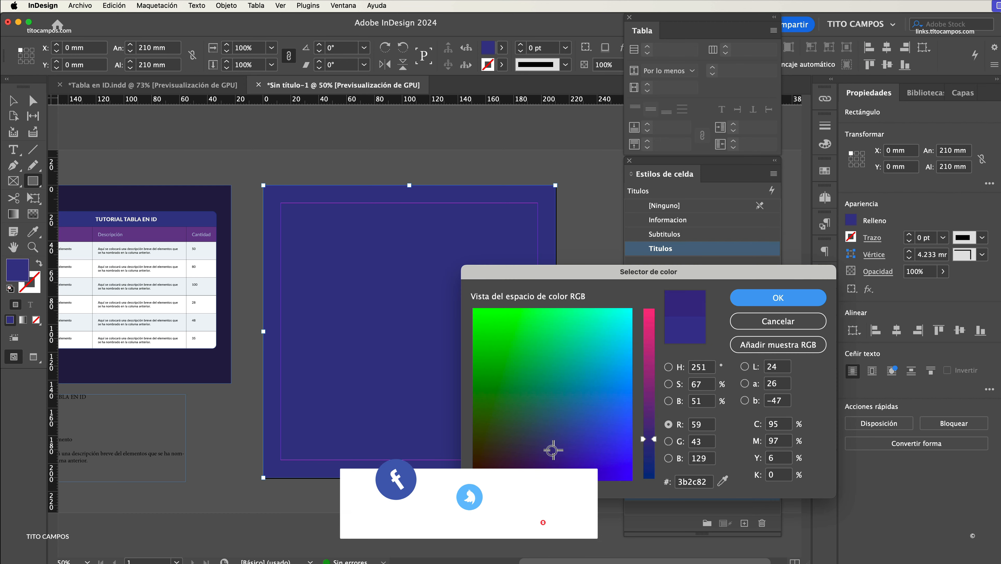
drag(553, 451, 541, 475)
drag(653, 438, 654, 455)
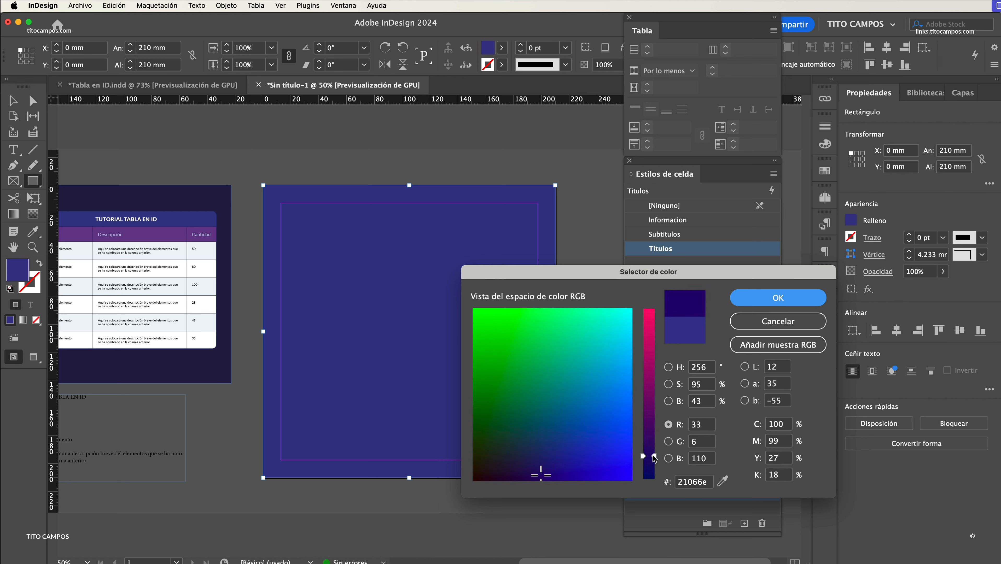
click(780, 301)
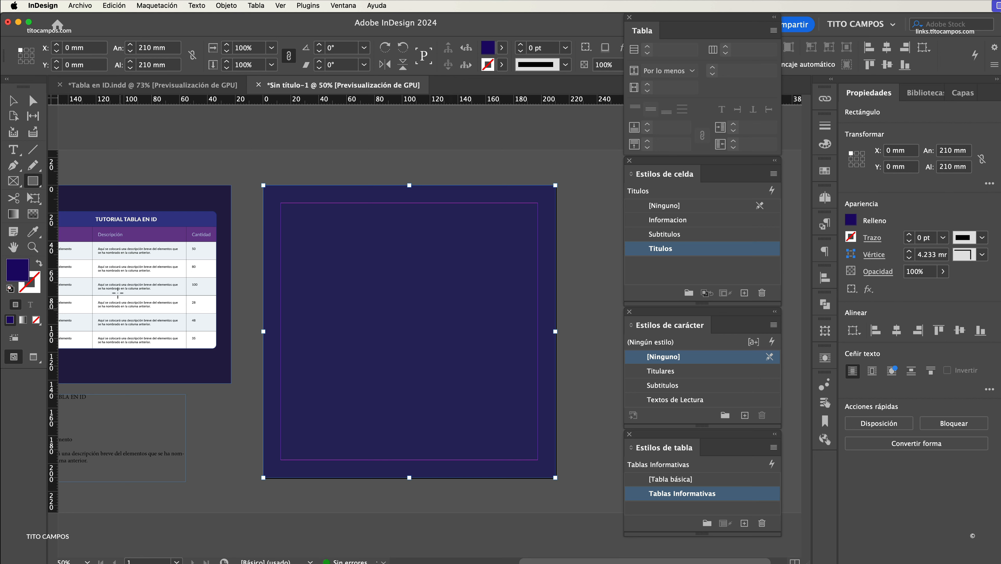
- Fill the rectangle with the dark background colour sampled from the reference image and send it to the back
click(33, 234)
click(169, 194)
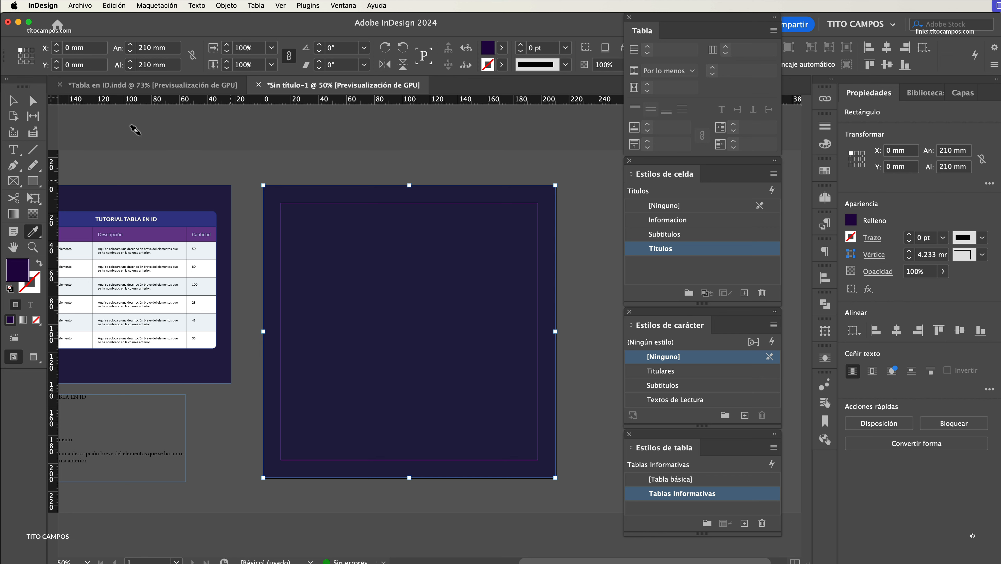
click(13, 104)
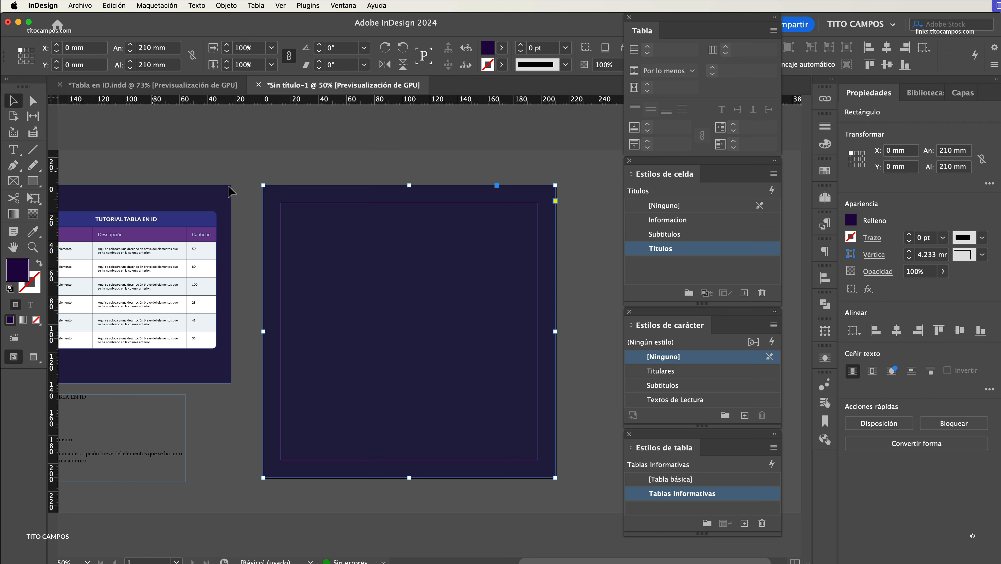
right_click(342, 198)
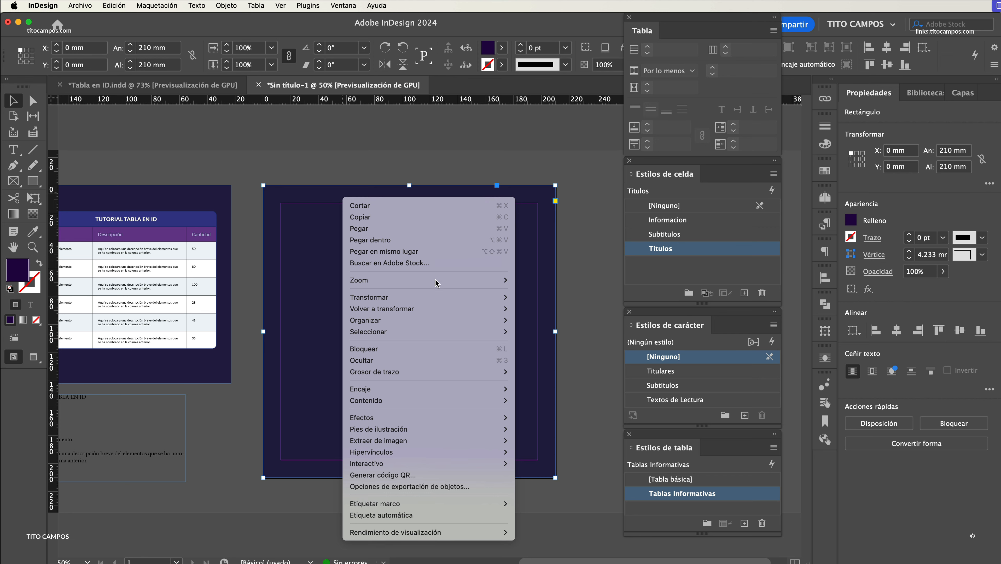
mouse_move(411, 323)
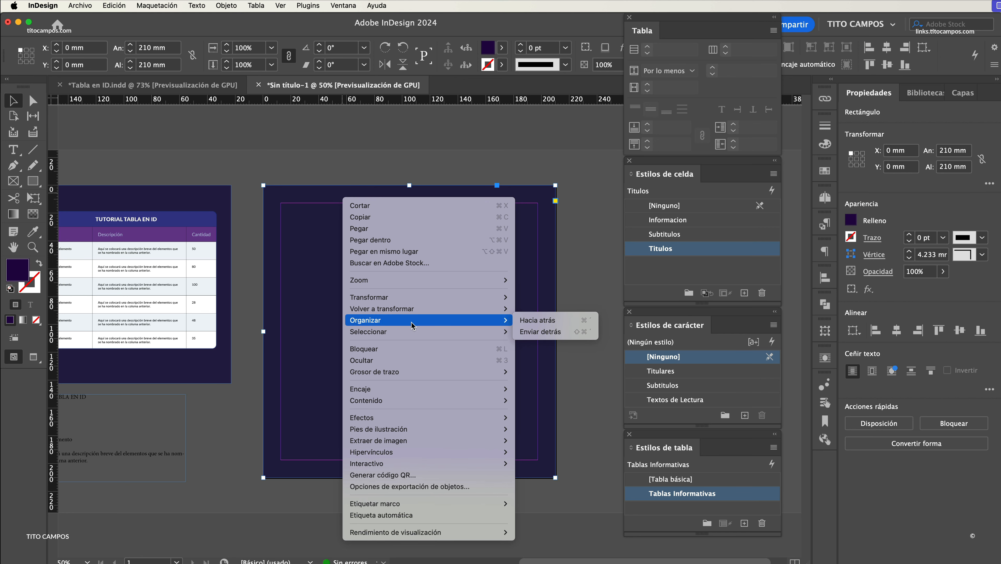
click(548, 338)
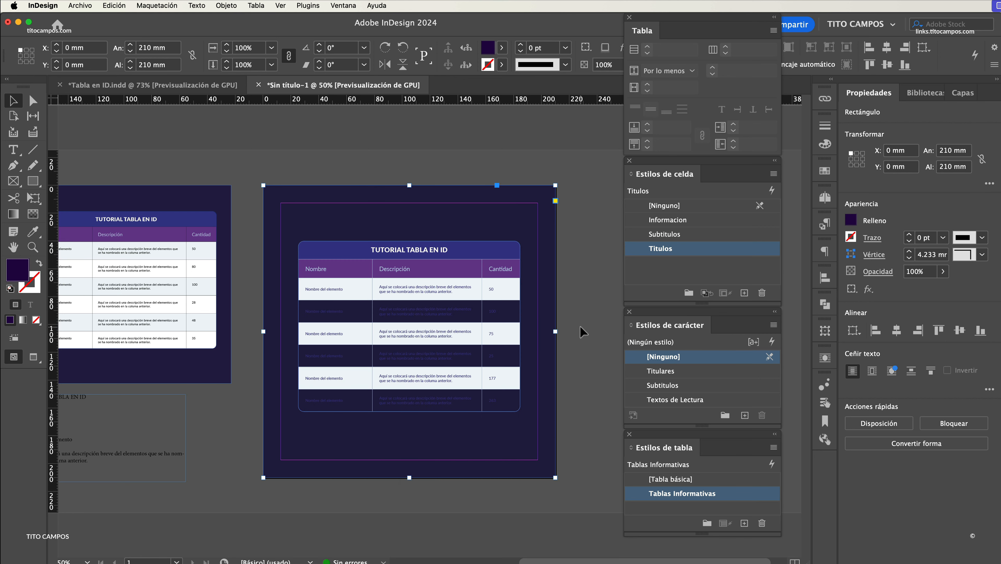
click(577, 321)
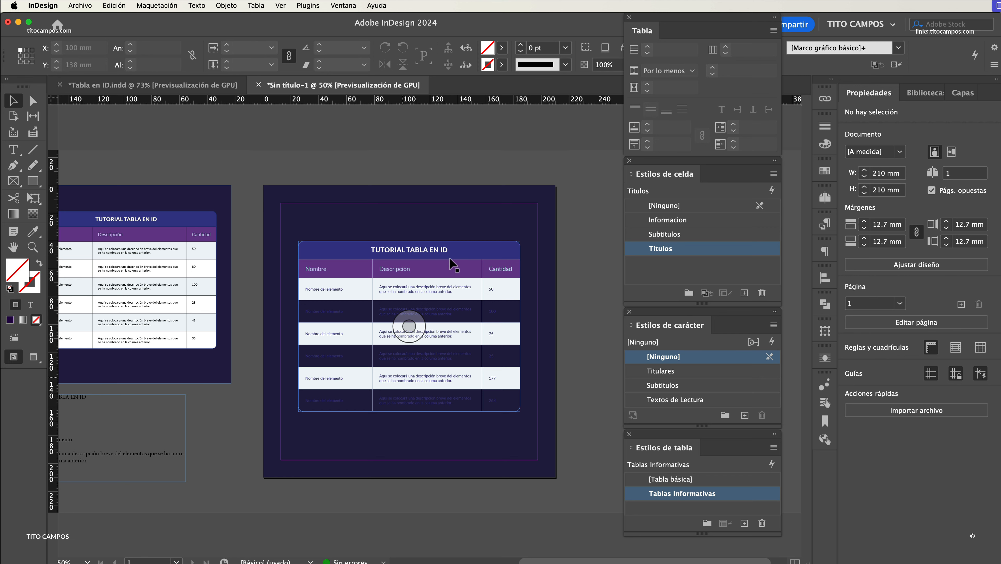
- Set the alternating fill colour of the following rows to [Papel] in the Tablas Informativas table style
double_click(730, 500)
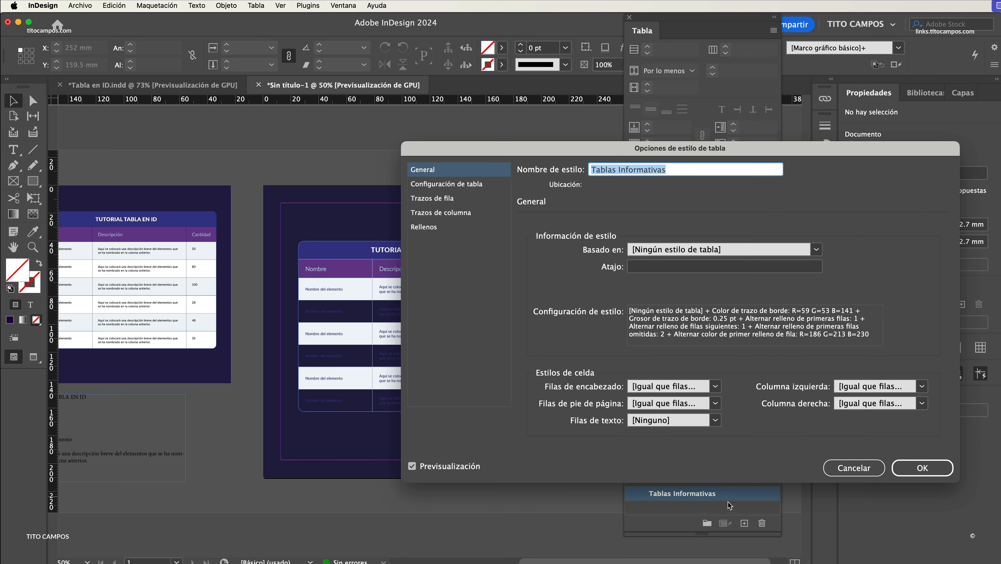
mouse_move(511, 148)
mouse_down()
mouse_move(596, 146)
mouse_move(494, 150)
mouse_up()
click(525, 222)
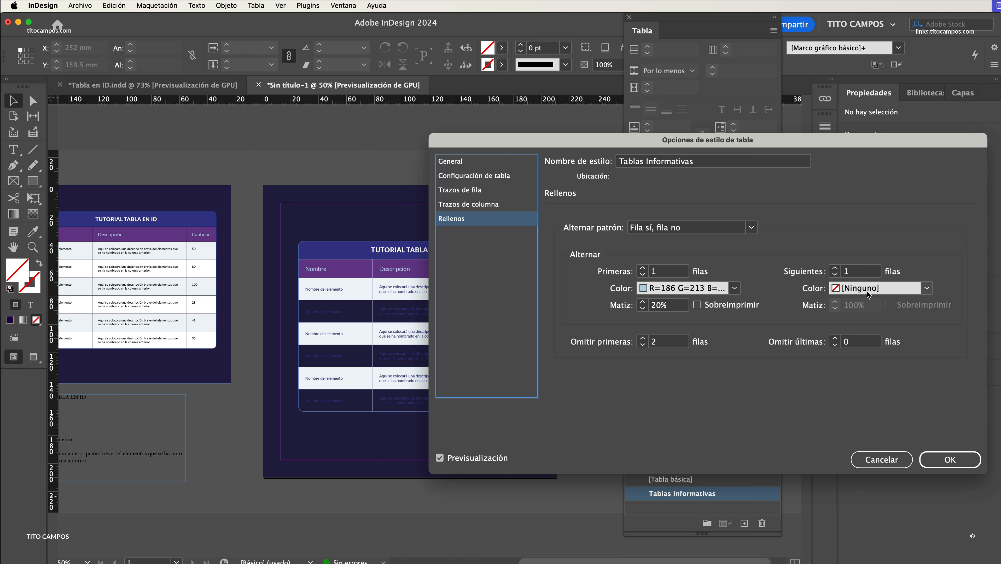
click(848, 292)
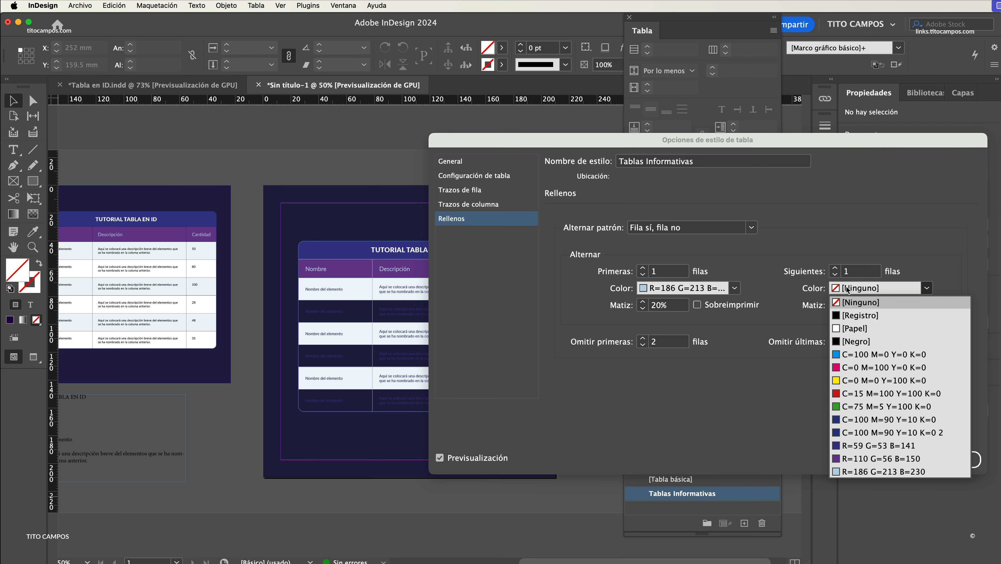
click(850, 329)
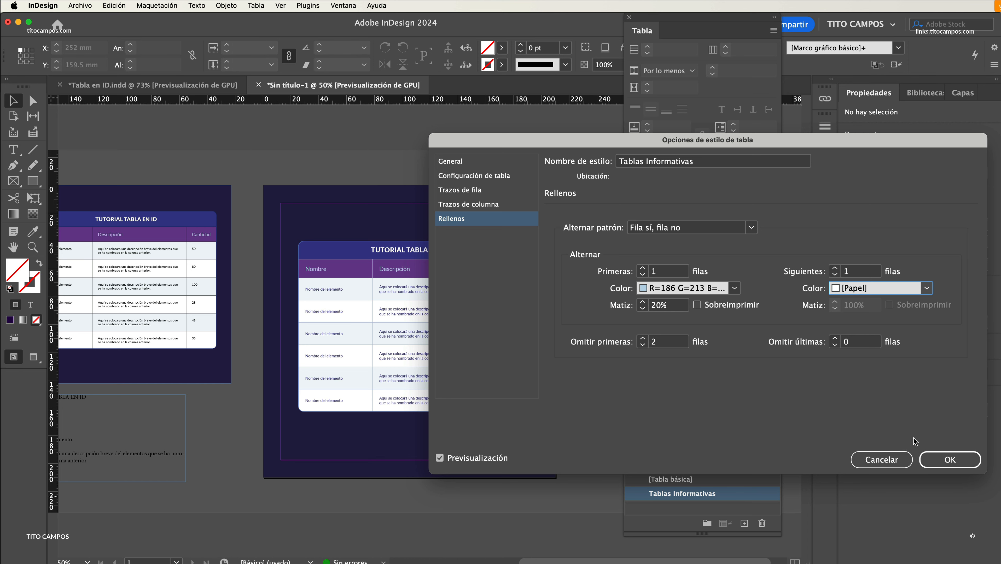
click(947, 460)
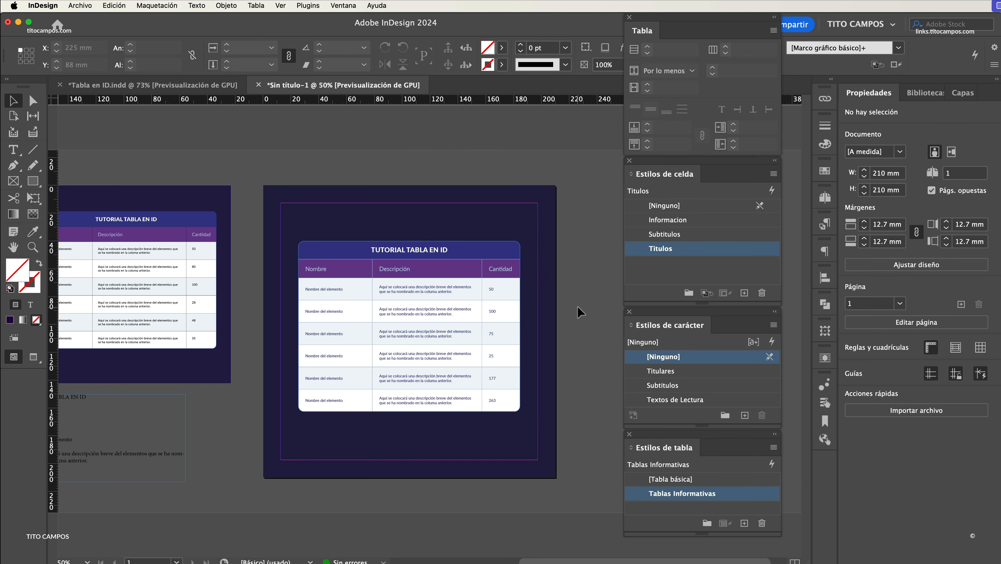
- Turn on preview mode and examine the finished table on its dark background
key(w)
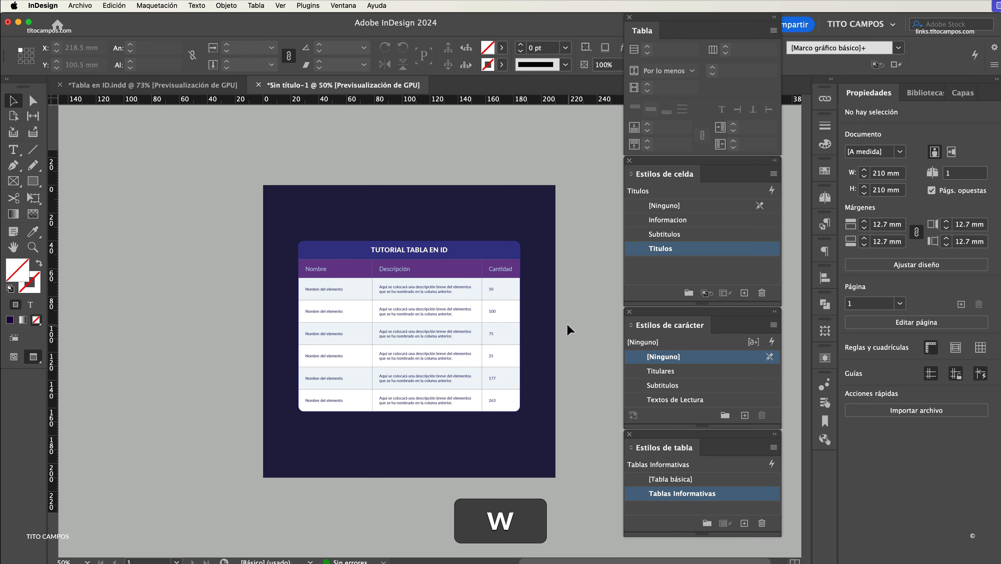
key(z)
click(433, 338)
key(space)
drag(423, 354, 381, 362)
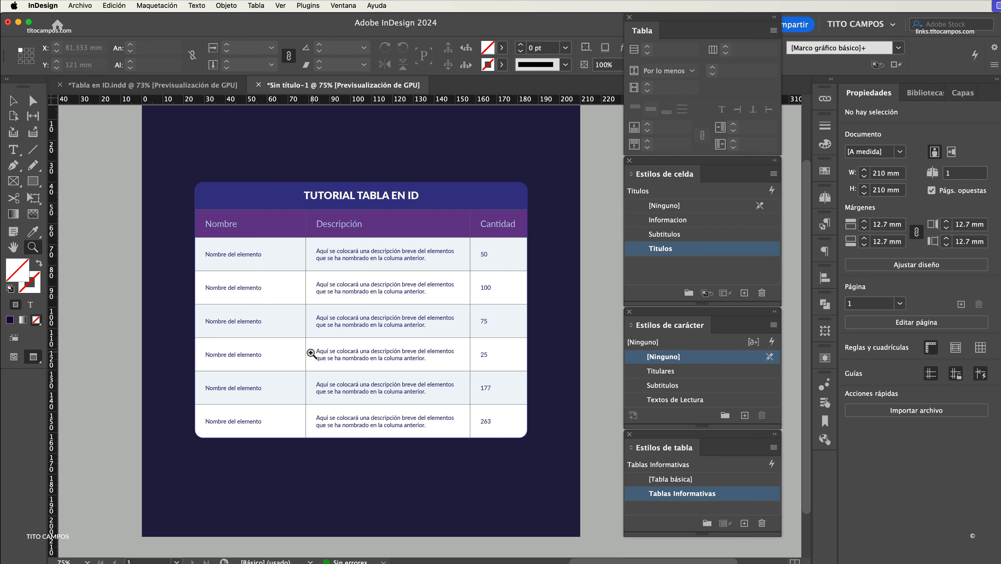
- Move the framed table up past the page's upper edge and place a copy below it at Y 112 mm
key(alt+z)
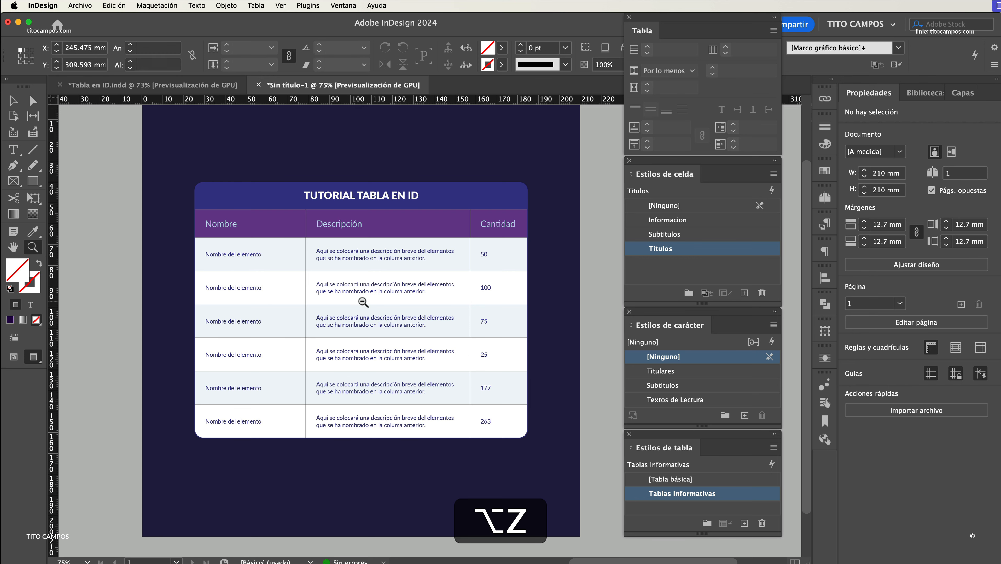
alt+click(362, 308)
key(alt+v)
drag(367, 271, 391, 386)
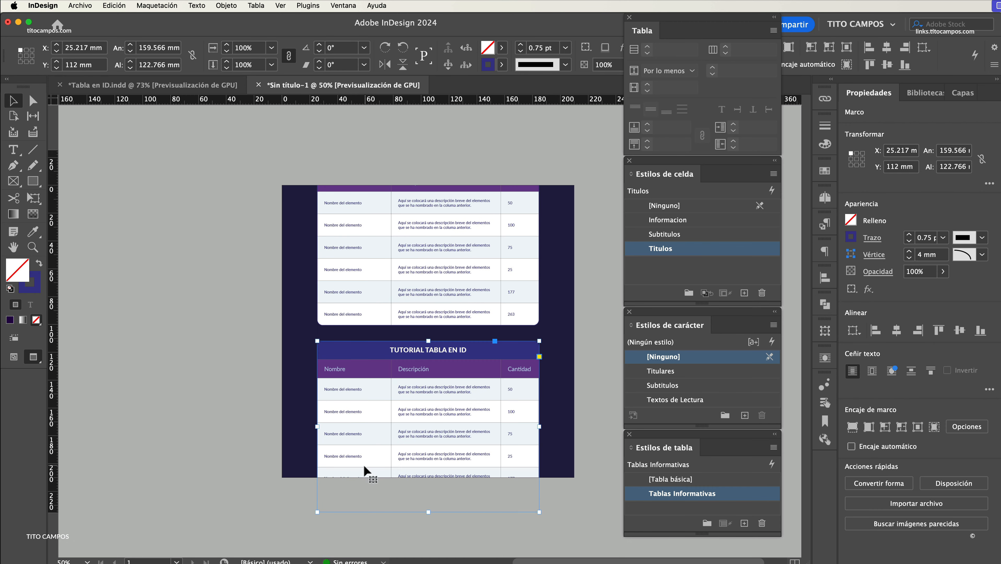
- Delete the three rows with quantities 75, 25 and 177 from the copied table
double_click(371, 454)
drag(312, 474, 318, 437)
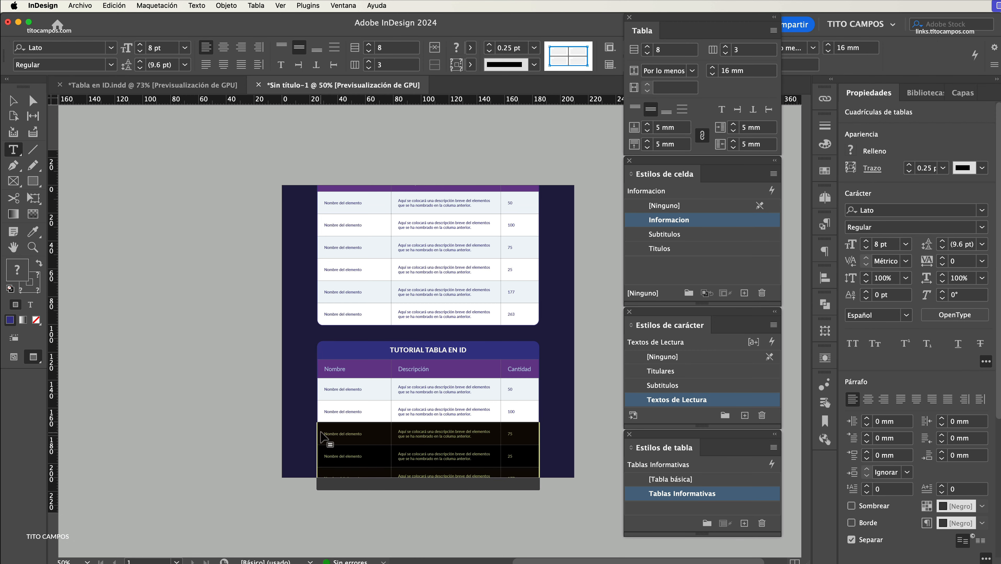
right_click(363, 433)
mouse_move(388, 488)
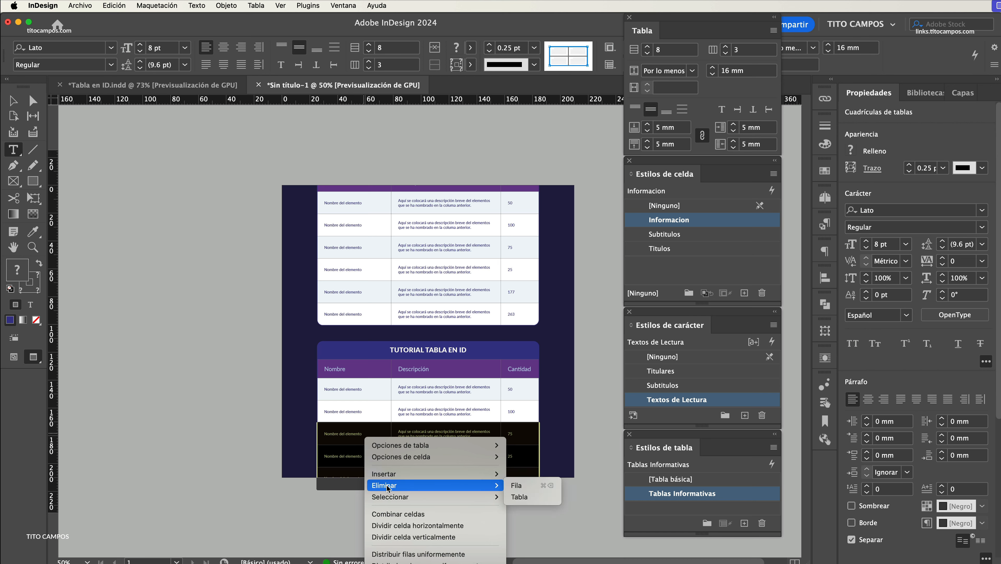
click(520, 489)
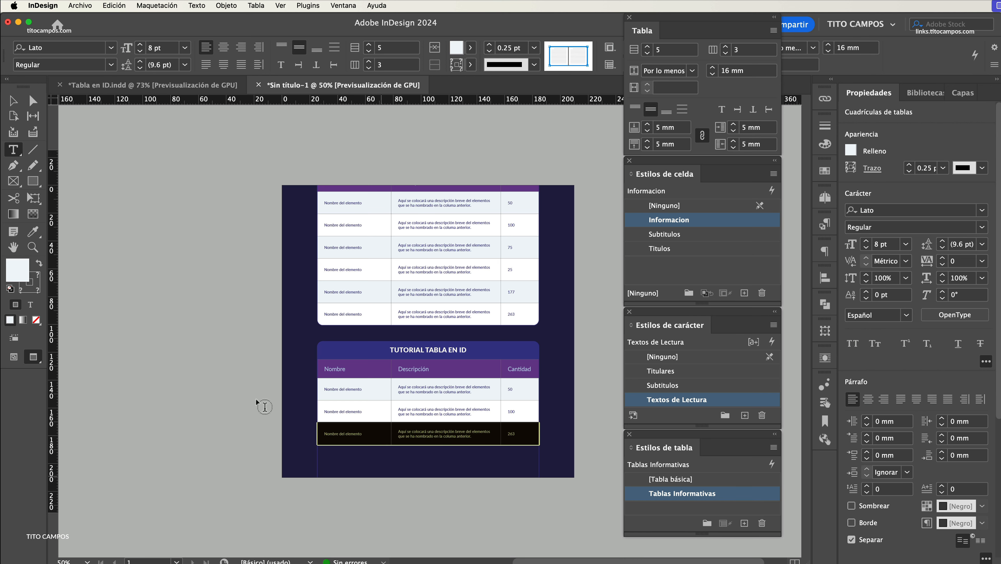
key(Escape)
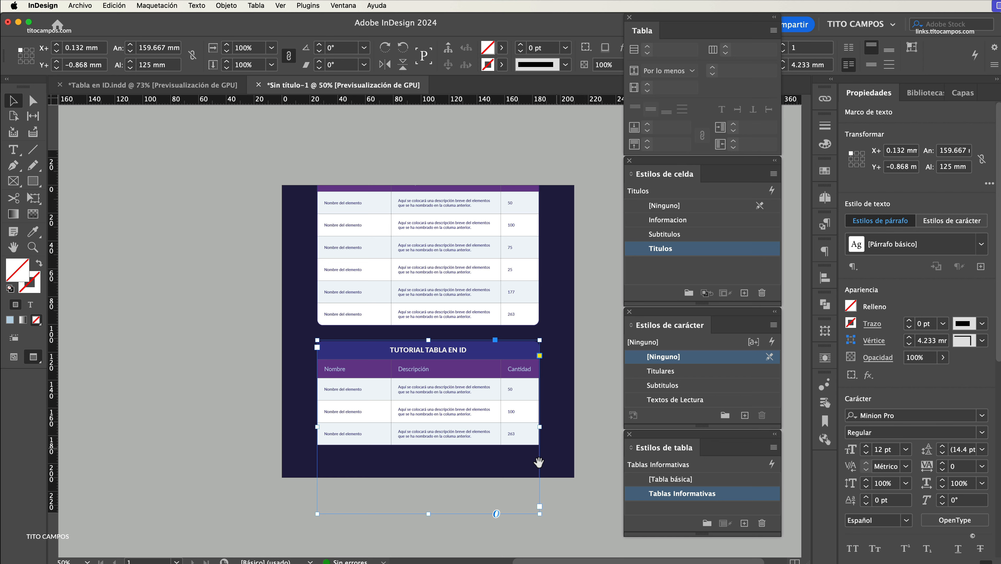
- Shorten the copied table's frame from its lower edge to about 74 mm high to fit the remaining rows
click(581, 441)
drag(428, 512, 434, 444)
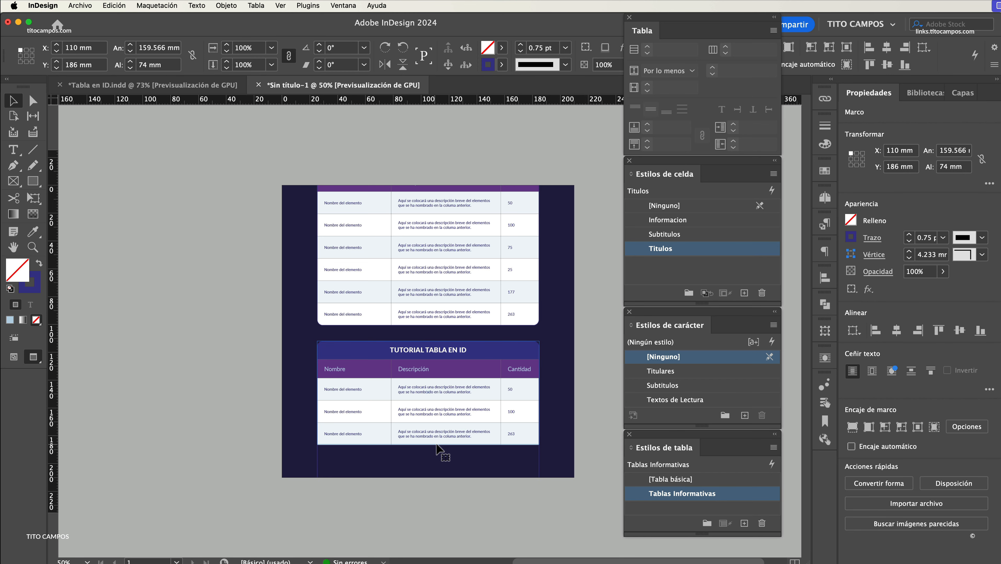
- Turn off preview mode and move the shortened table copy onto the pasteboard, overlapping the page's right edge
click(596, 406)
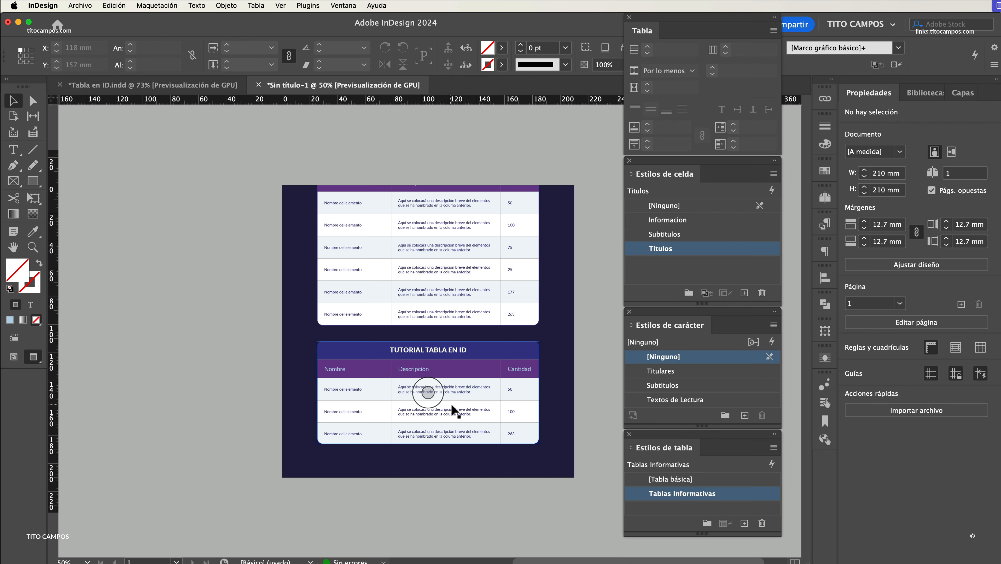
key(w)
key(space)
drag(427, 393, 362, 392)
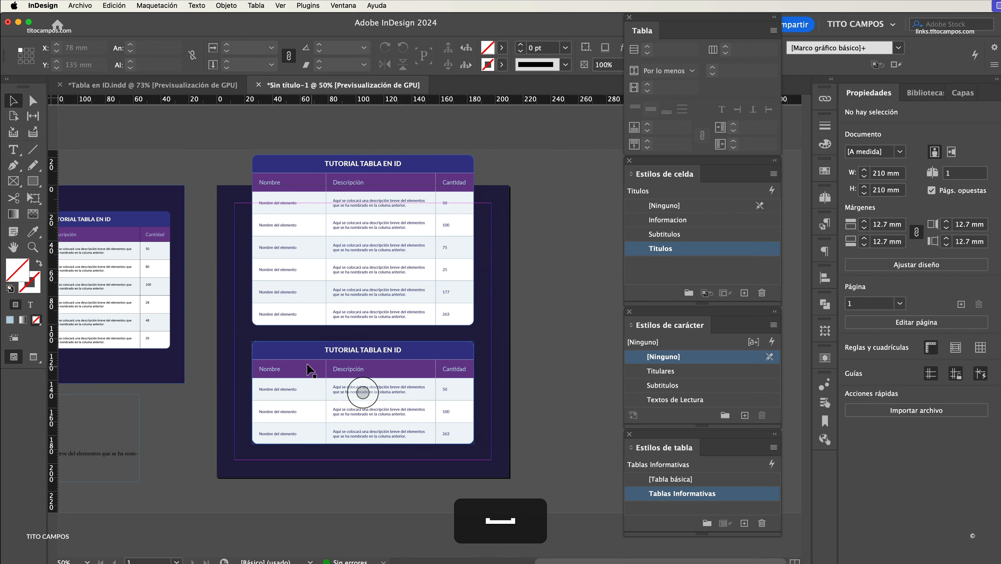
drag(262, 394, 519, 285)
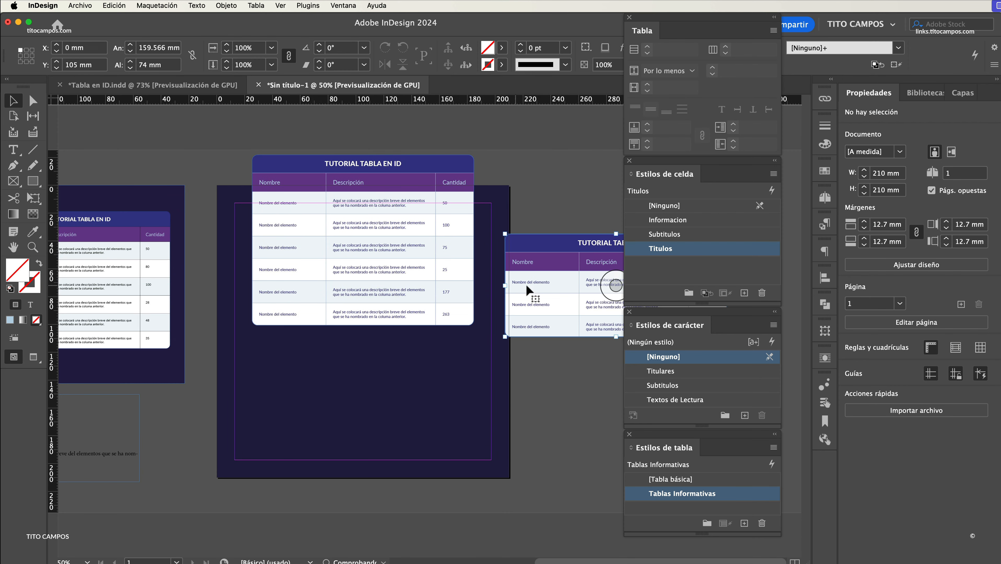
- Replace the name in the shortened table's first data row with the filler text "dasdasdasdasa"
double_click(537, 281)
key(super+a)
text(dasdasdasdasa)
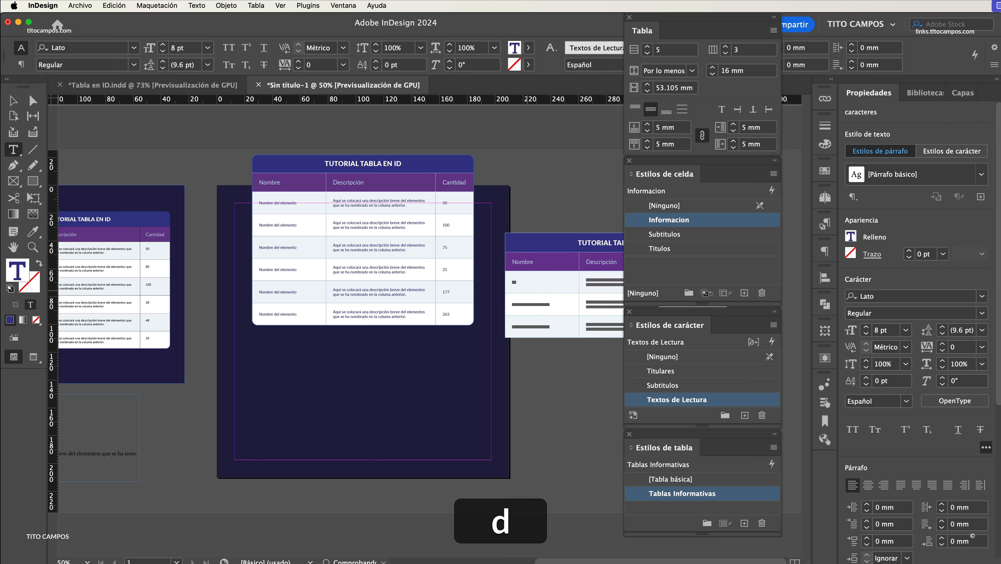
click(13, 101)
click(615, 285)
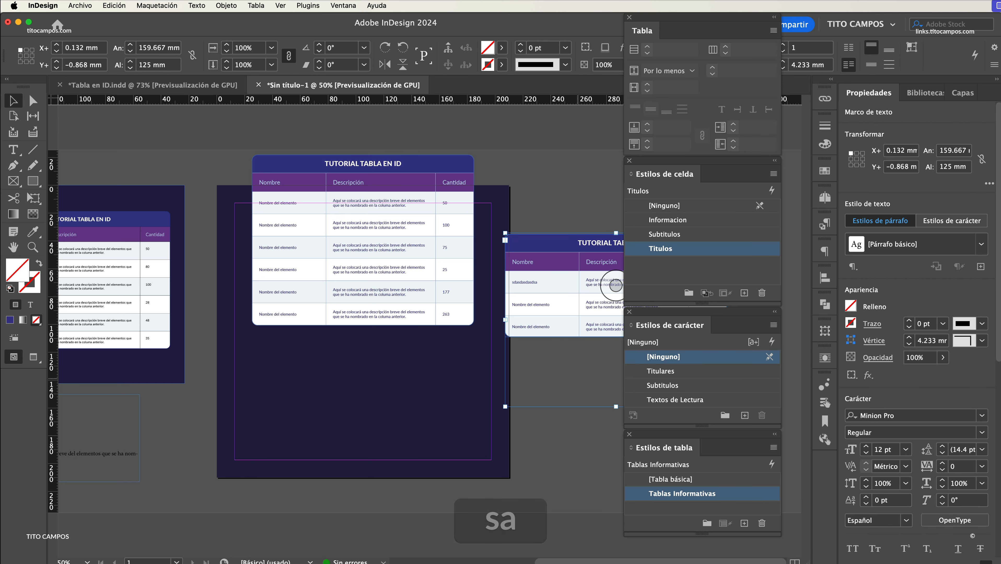
click(362, 240)
drag(547, 273, 554, 269)
drag(409, 236, 409, 284)
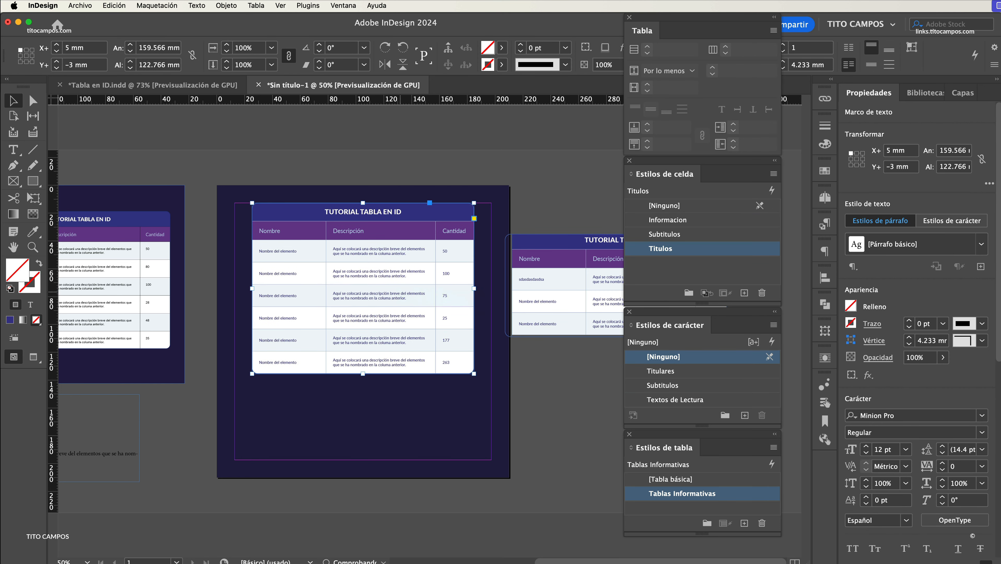
key(super+z)
key(super+z)
key(super+z)
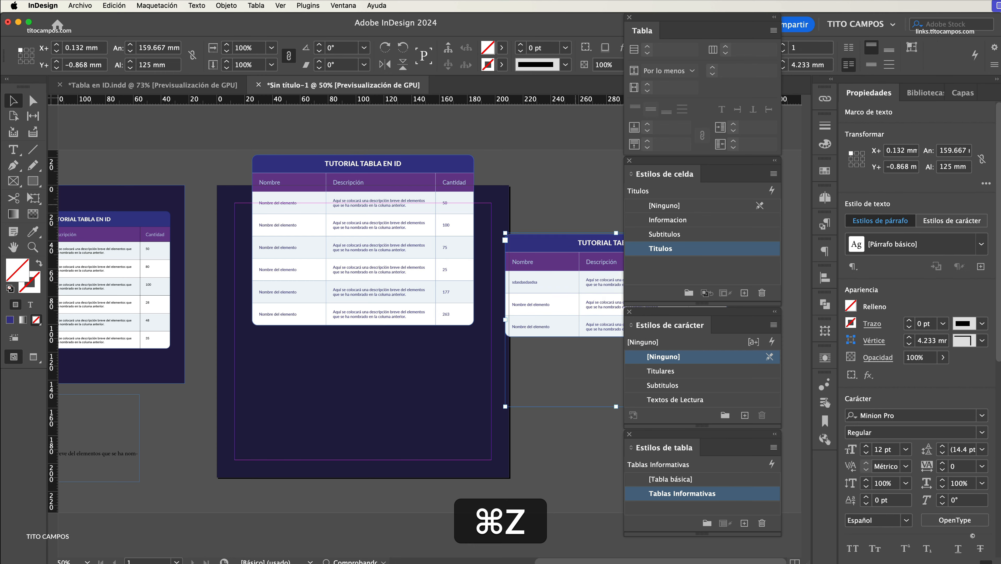
- Move the six-row table down inside the page and place the shortened copy directly beneath it, aligned with its sides
drag(545, 367, 362, 424)
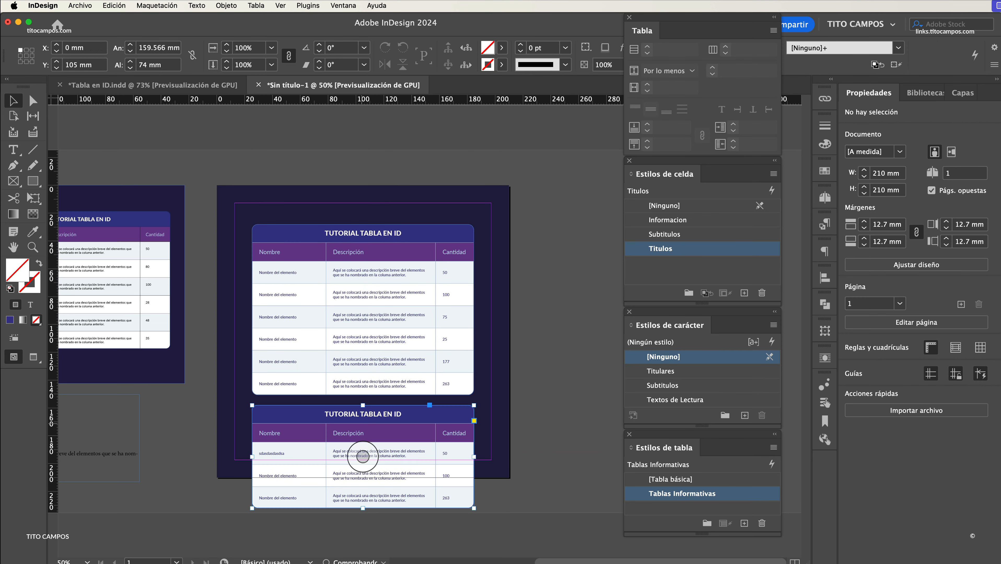
click(575, 319)
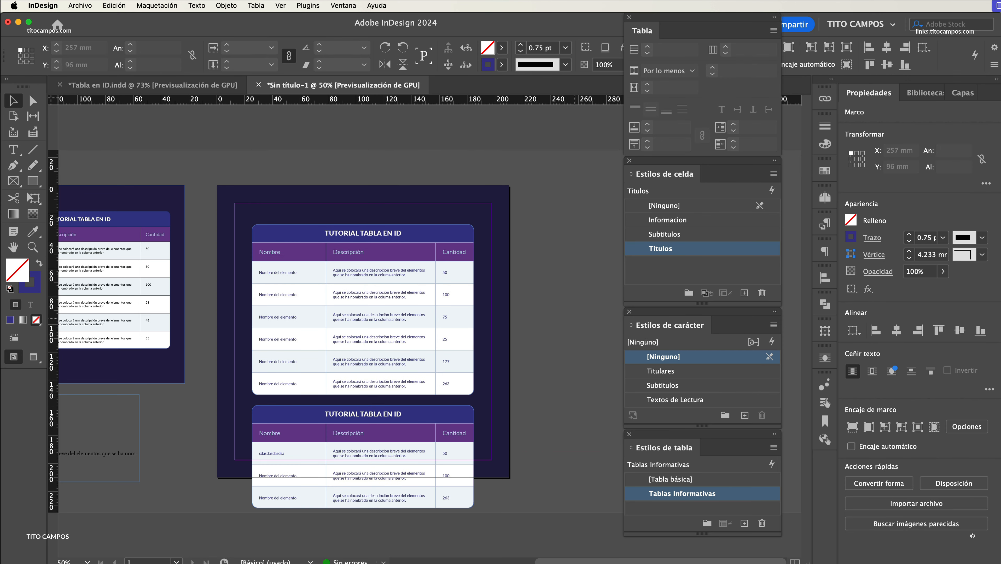